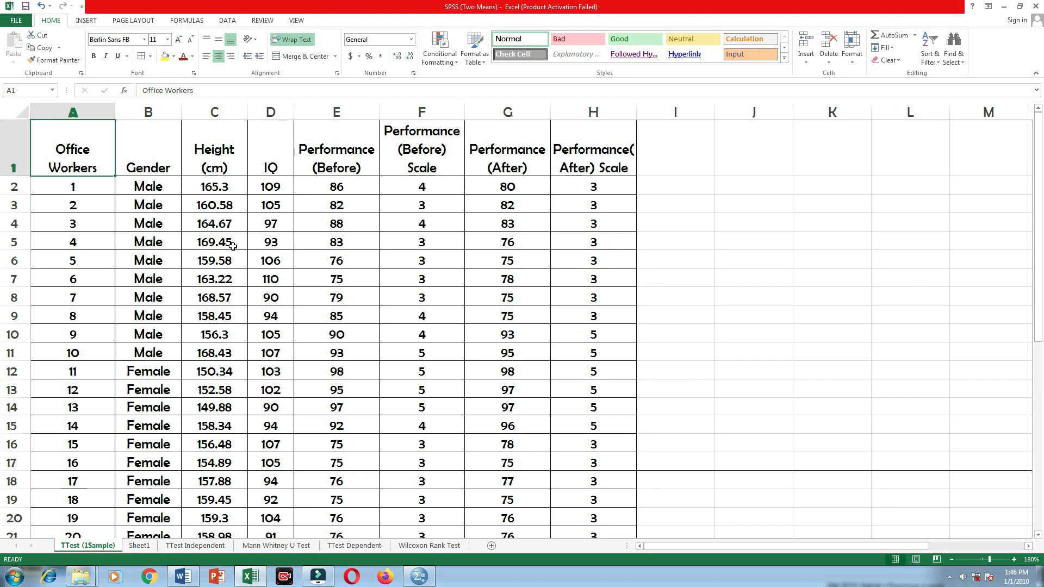
Review the office workers table's height, IQ and before/after performance columns, along with the performance scale legend below the data.
click(228, 160)
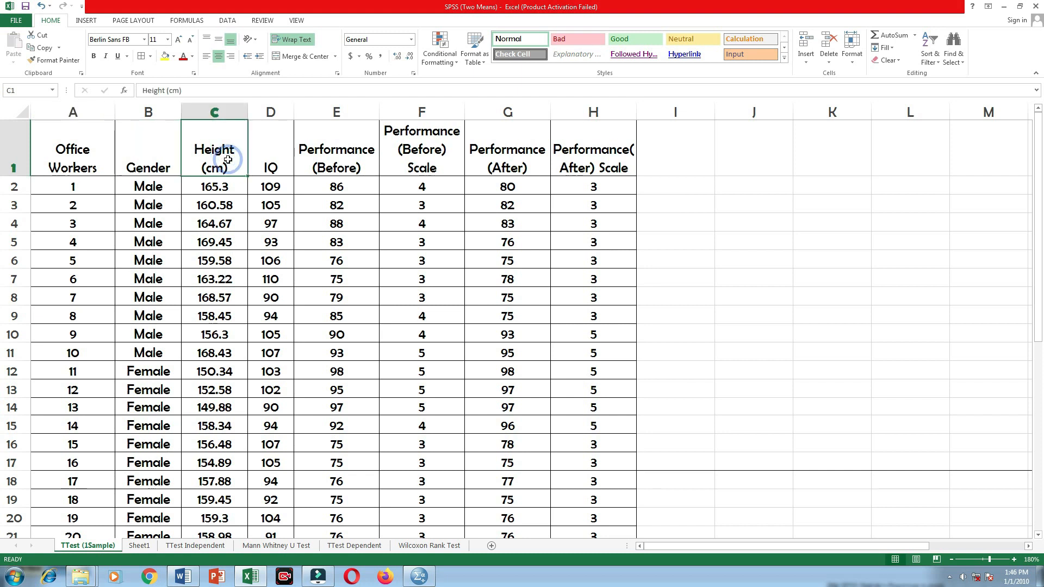
click(279, 166)
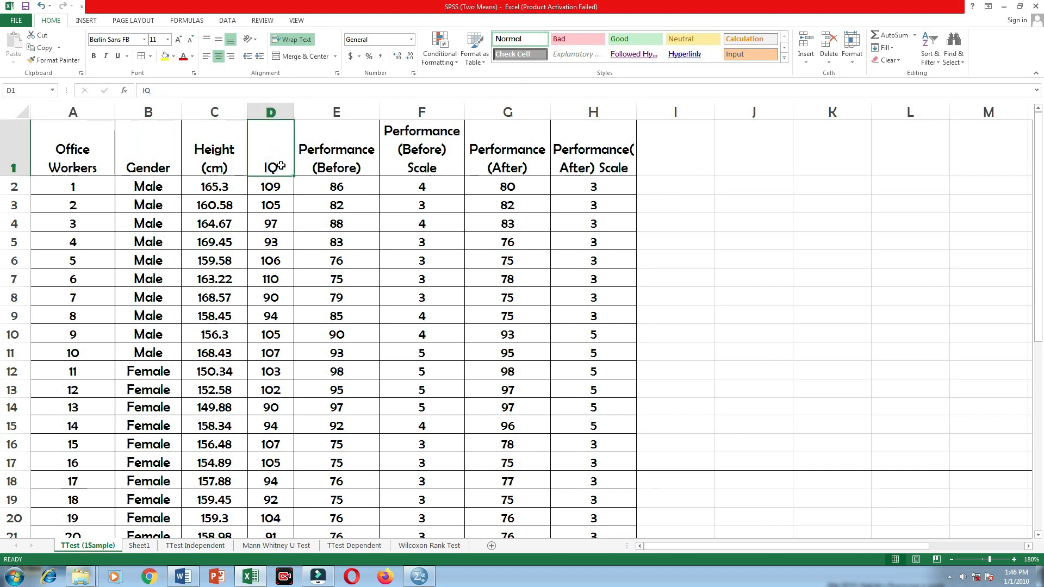
click(335, 157)
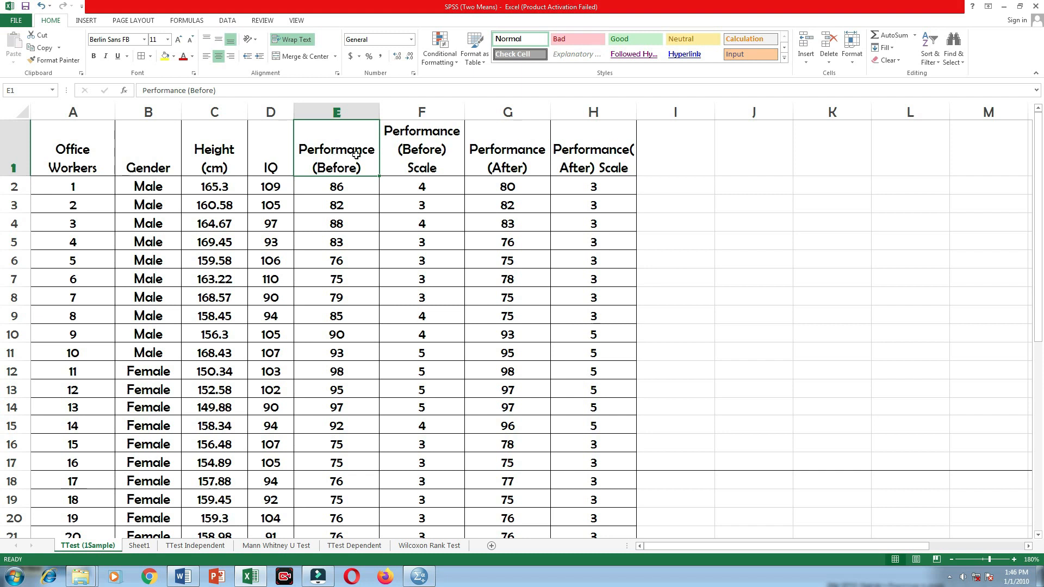
click(432, 153)
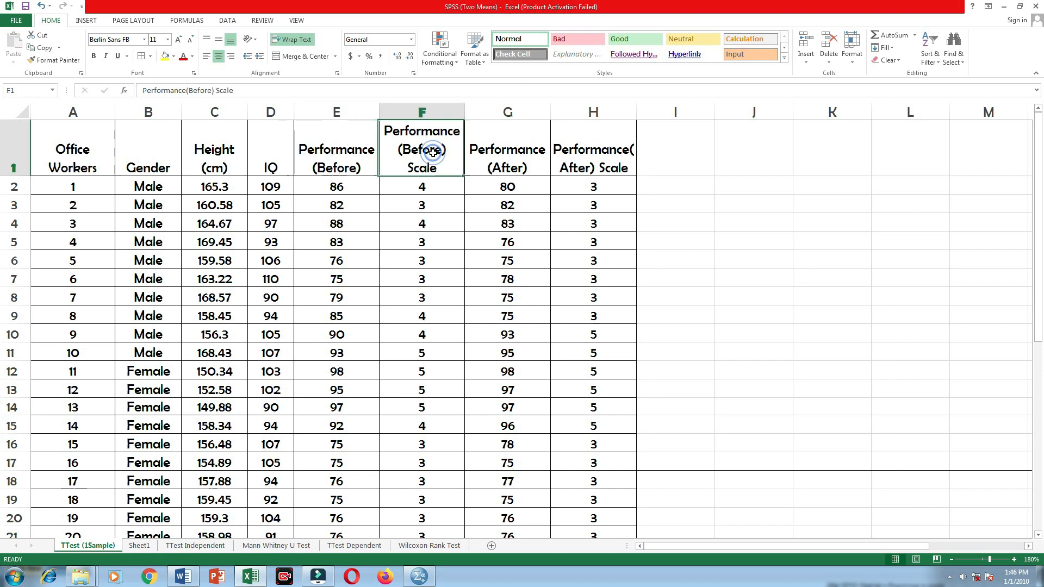
scroll(452, 352, down, 4)
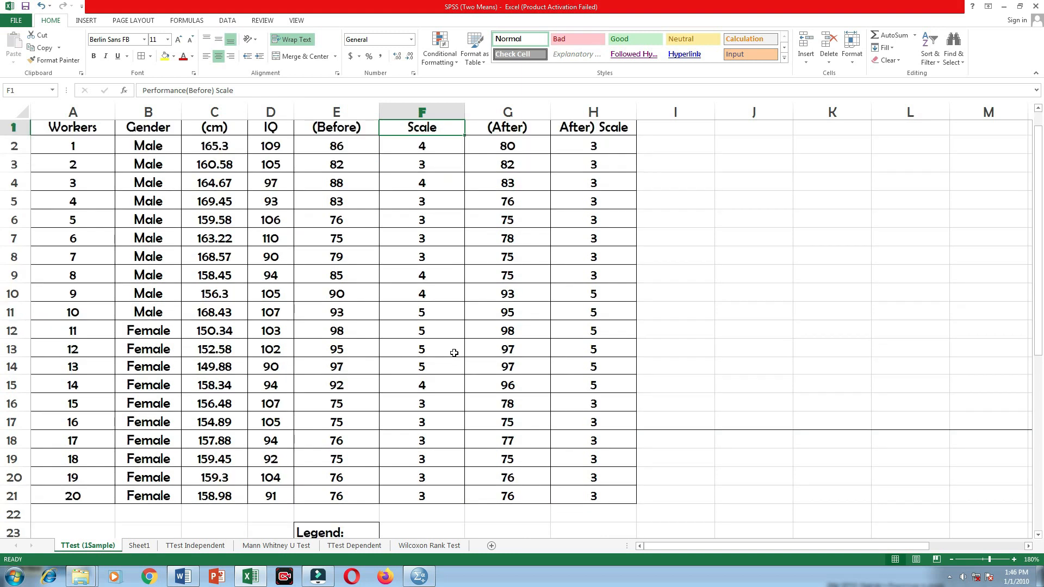
click(328, 336)
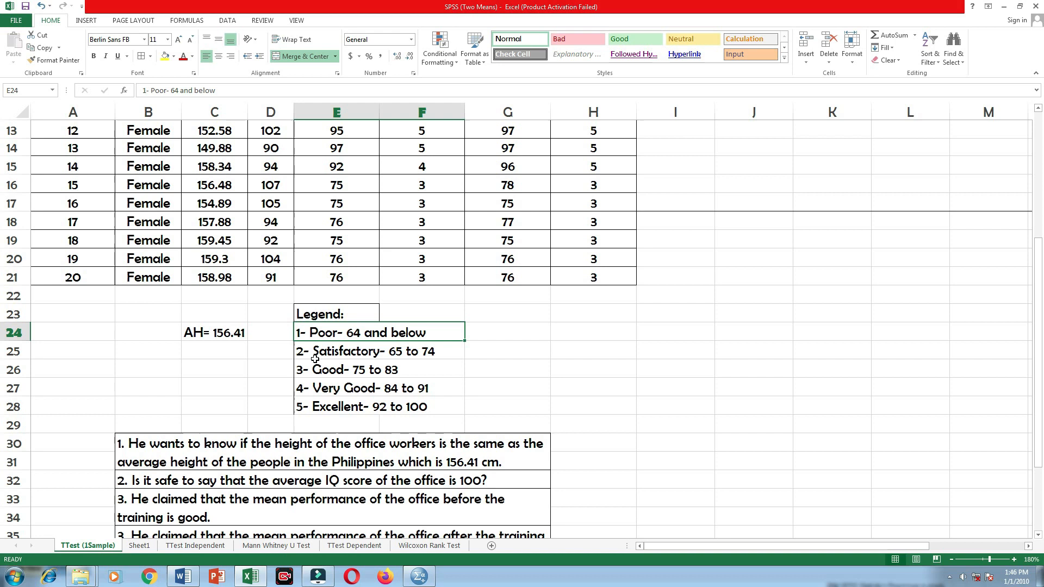
click(318, 354)
click(311, 371)
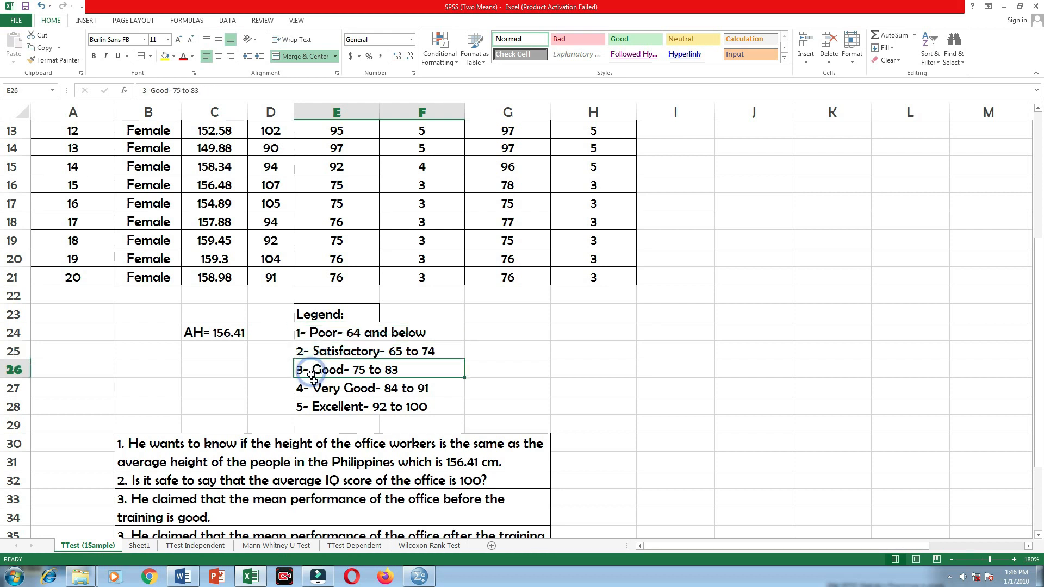
click(316, 390)
click(323, 403)
scroll(329, 405, up, 4)
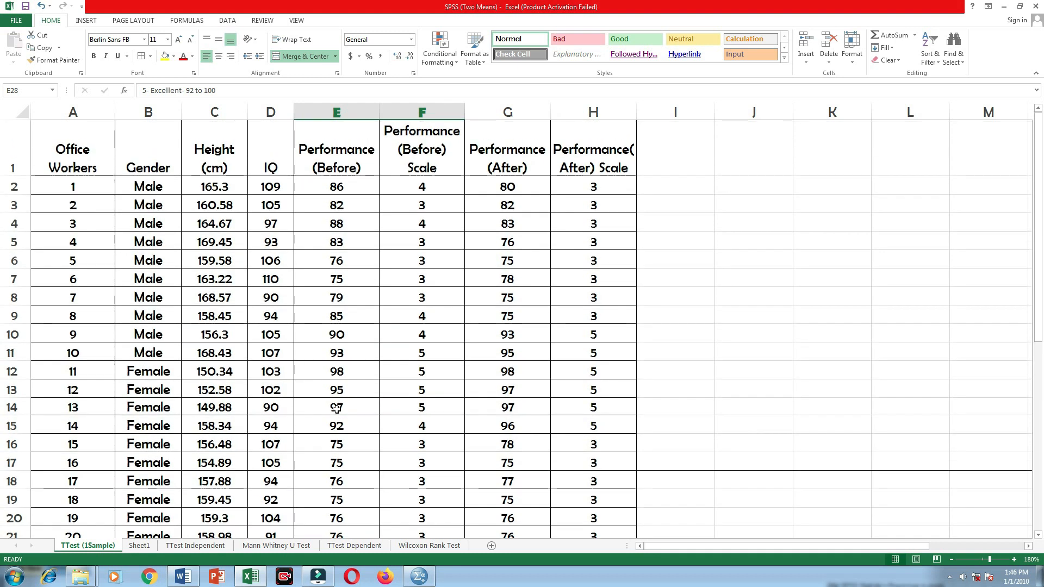
click(496, 157)
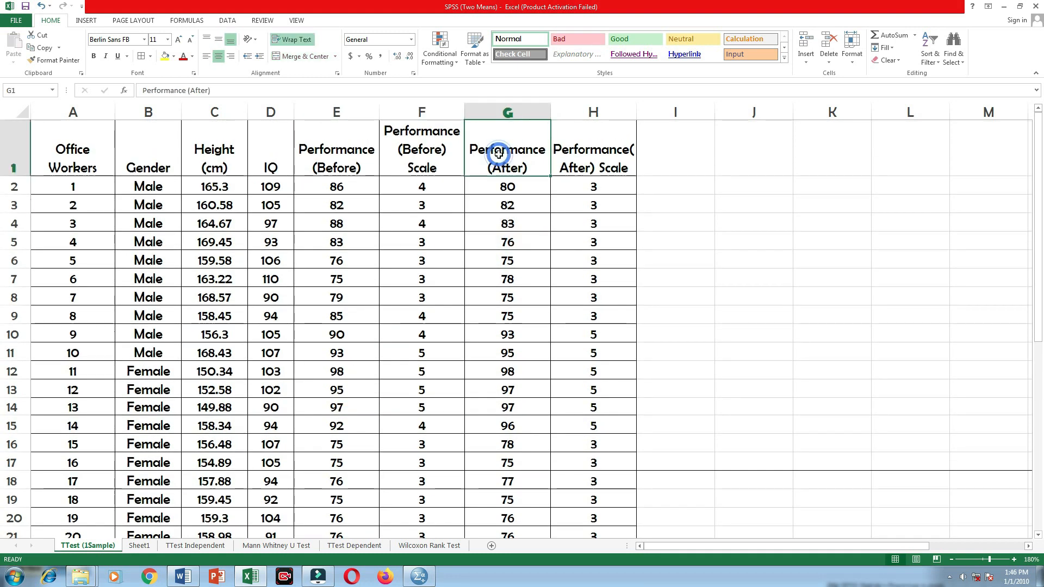
click(504, 188)
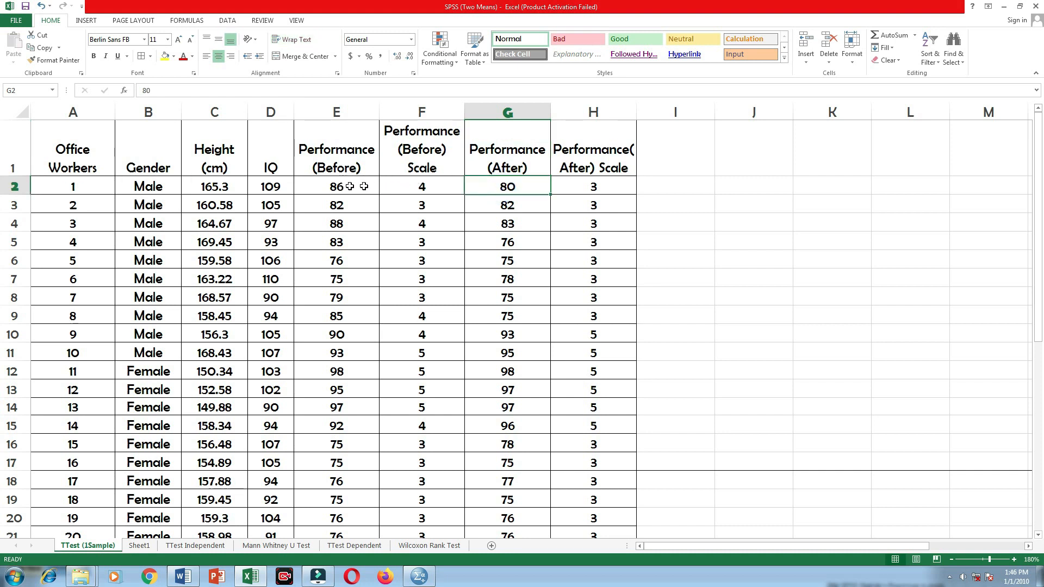
click(520, 173)
click(588, 163)
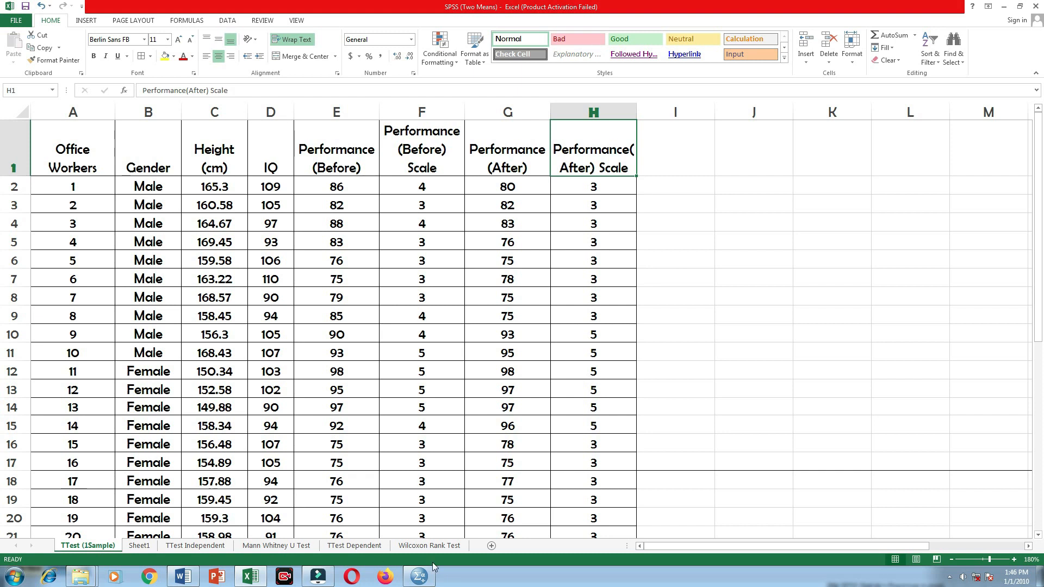
Switch to the SPSS Data Editor, show the variable definitions and name the first variable OfficeWorkers.
click(422, 579)
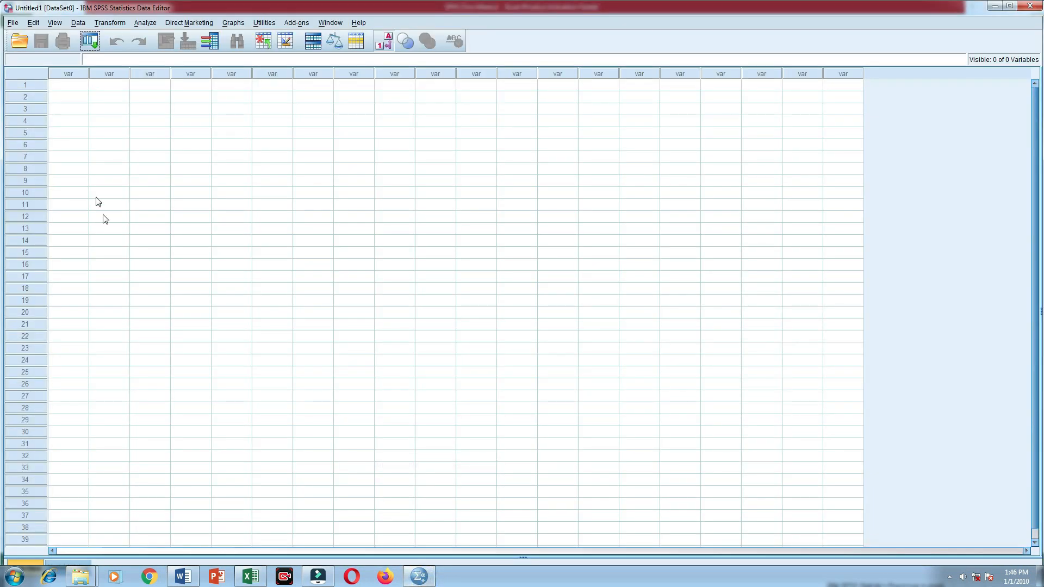
key(ctrl+t)
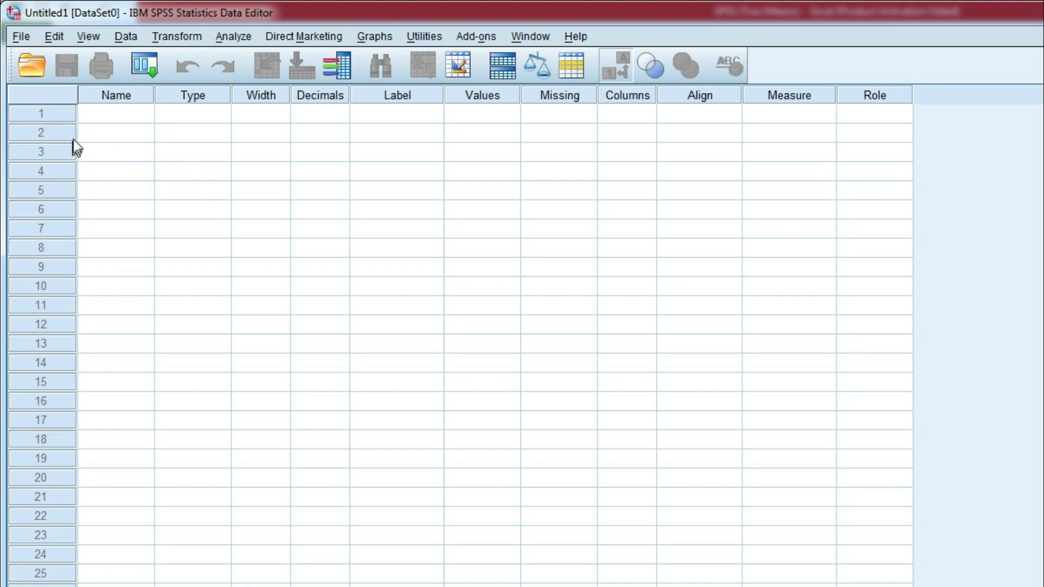
click(107, 117)
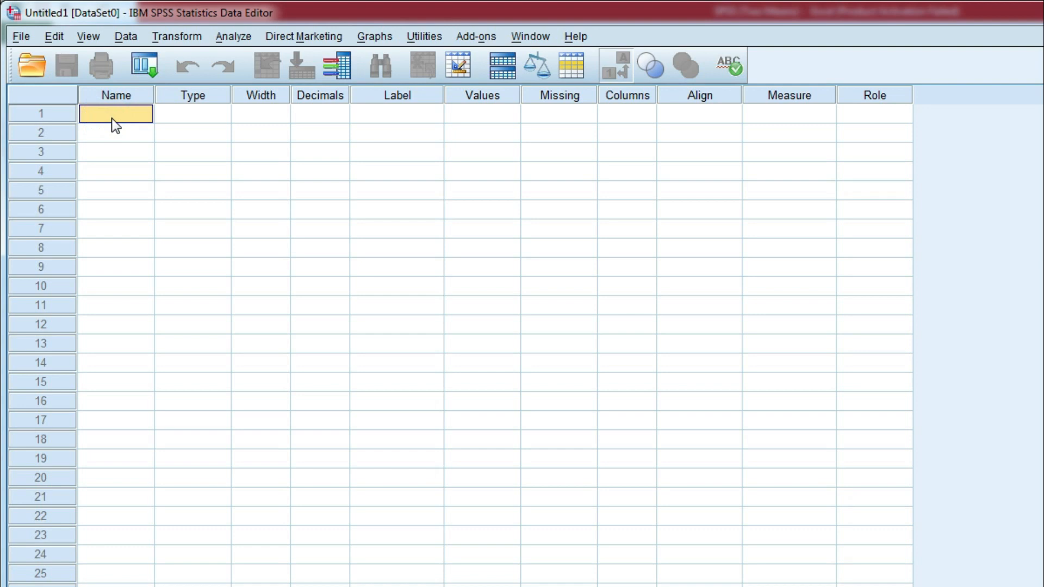
text(OfficeWorkers)
key(Return)
Add variables named Gender, Height and IQ in rows 2 to 4.
click(111, 135)
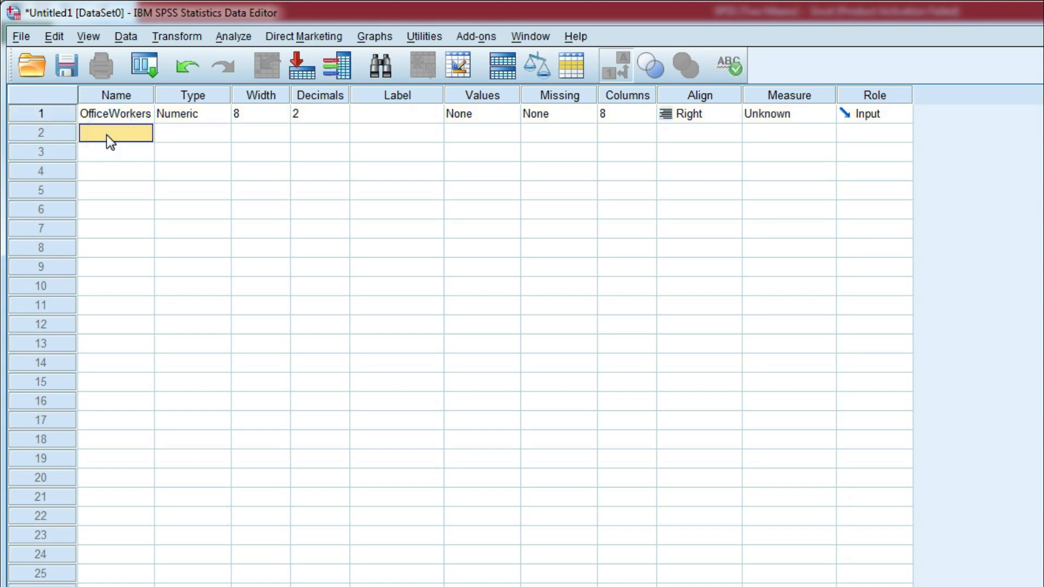
text(Gender)
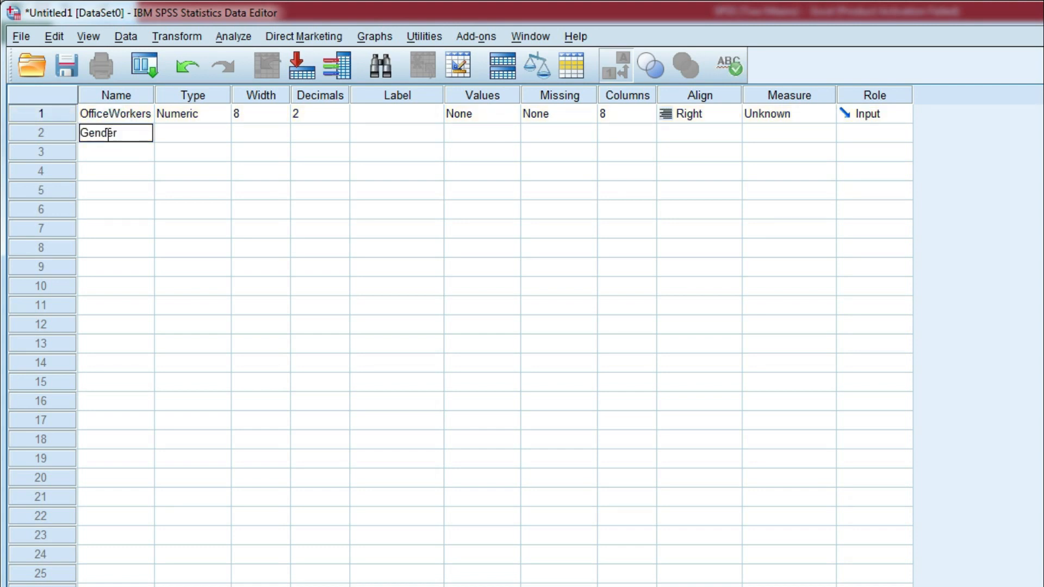
click(108, 157)
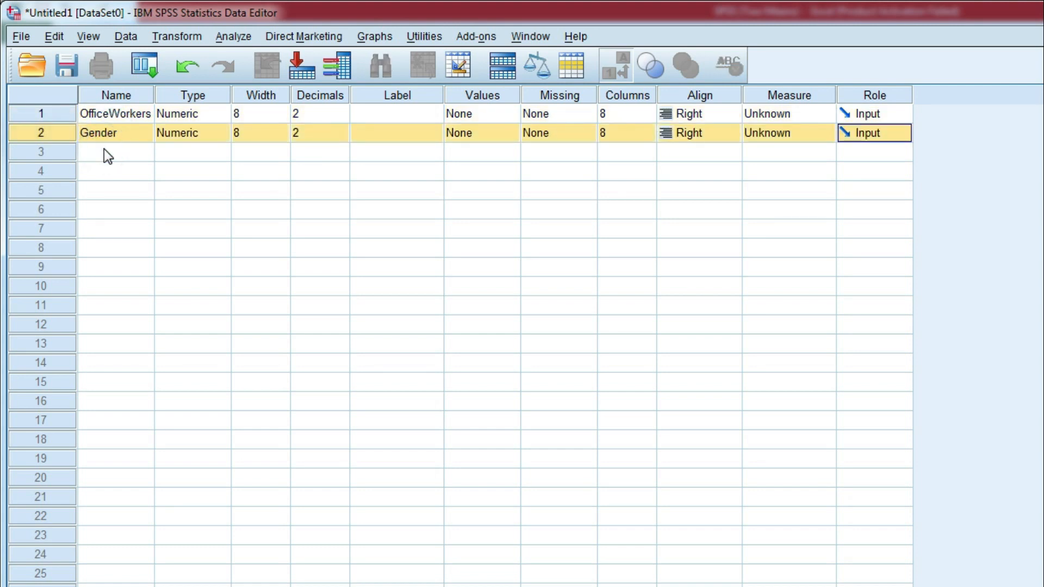
click(105, 150)
text(Height)
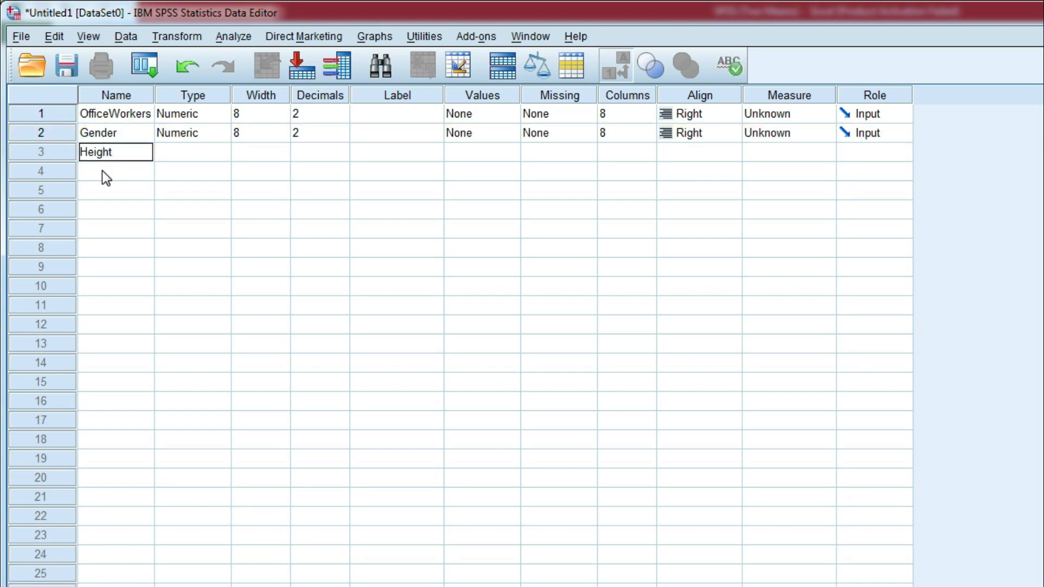
click(103, 171)
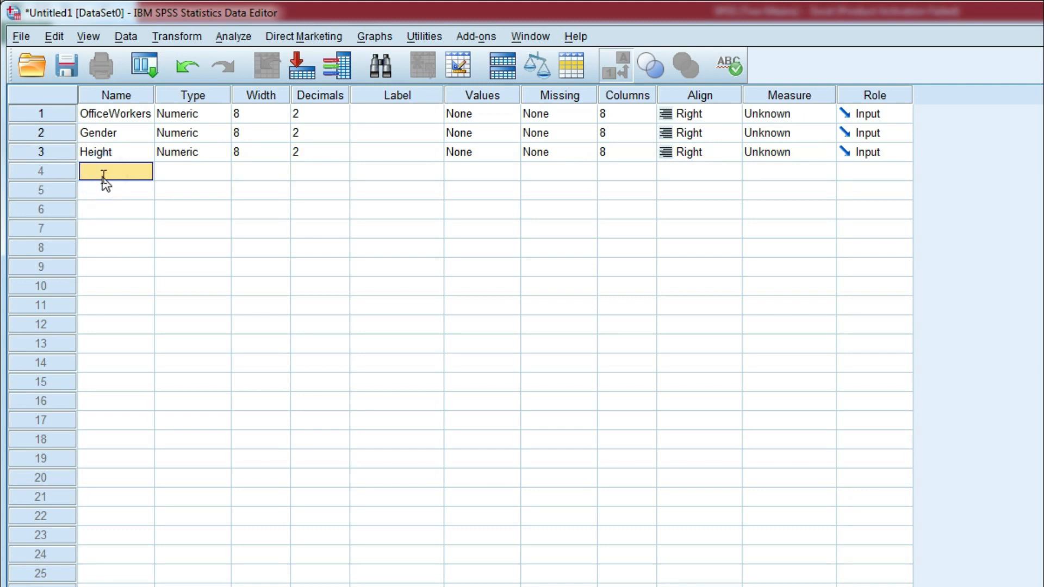
text(IQ)
Add the before-training performance variables PerformanceB and PerformanceBS in rows 5 and 6.
click(103, 192)
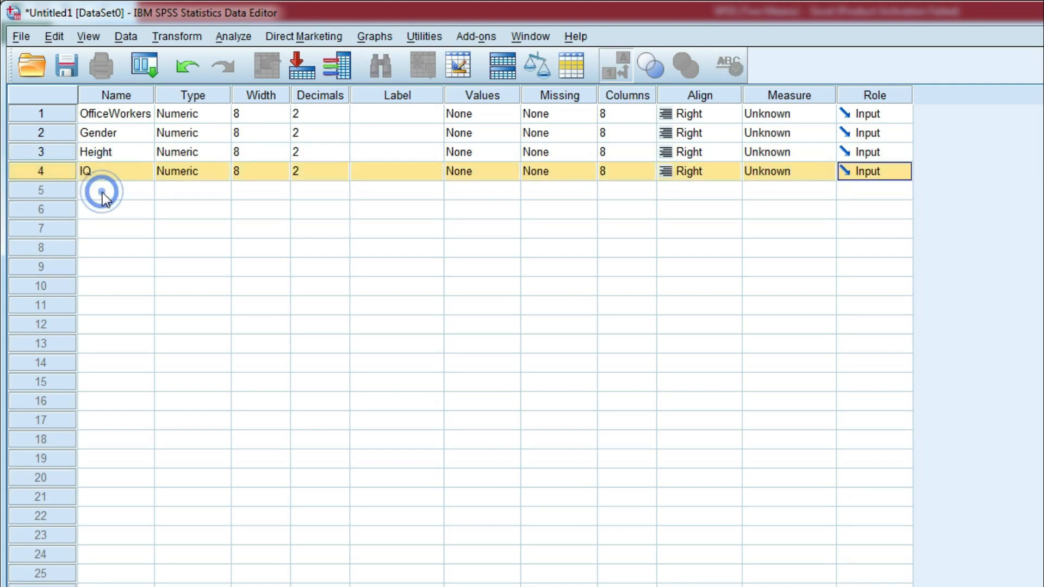
text(Pef)
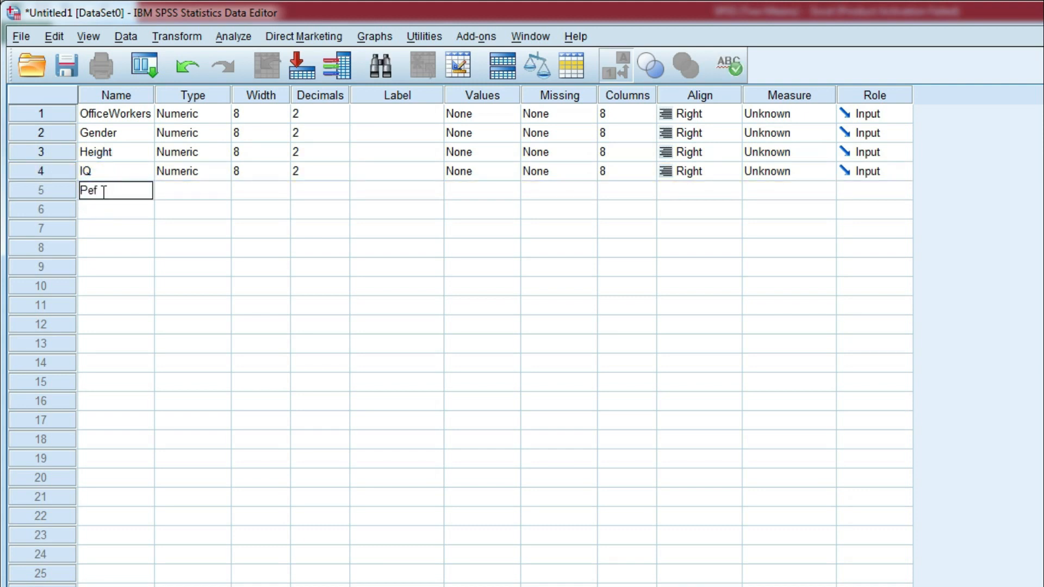
key(BackSpace)
text(rformanceB)
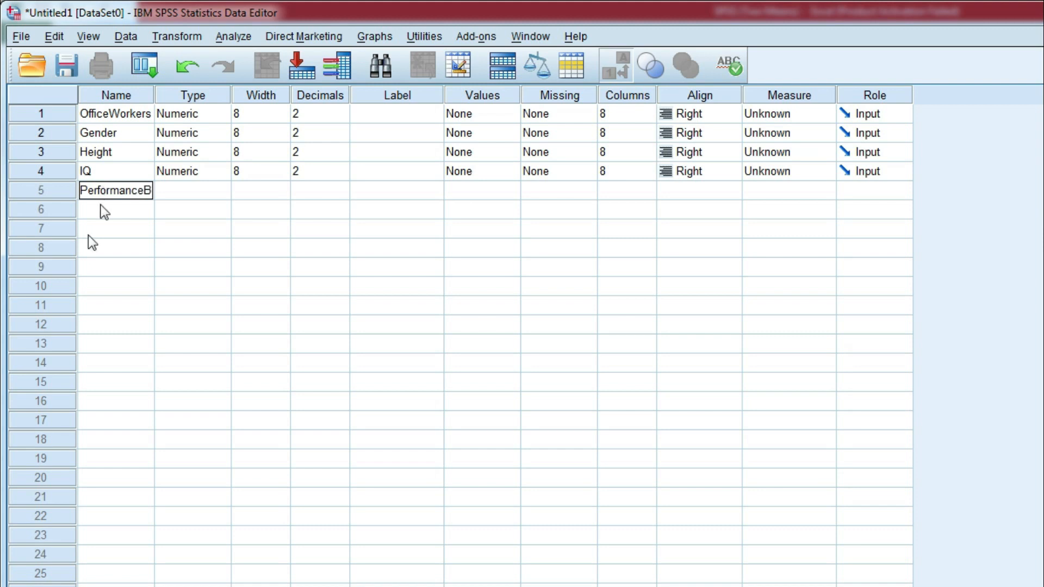
click(103, 215)
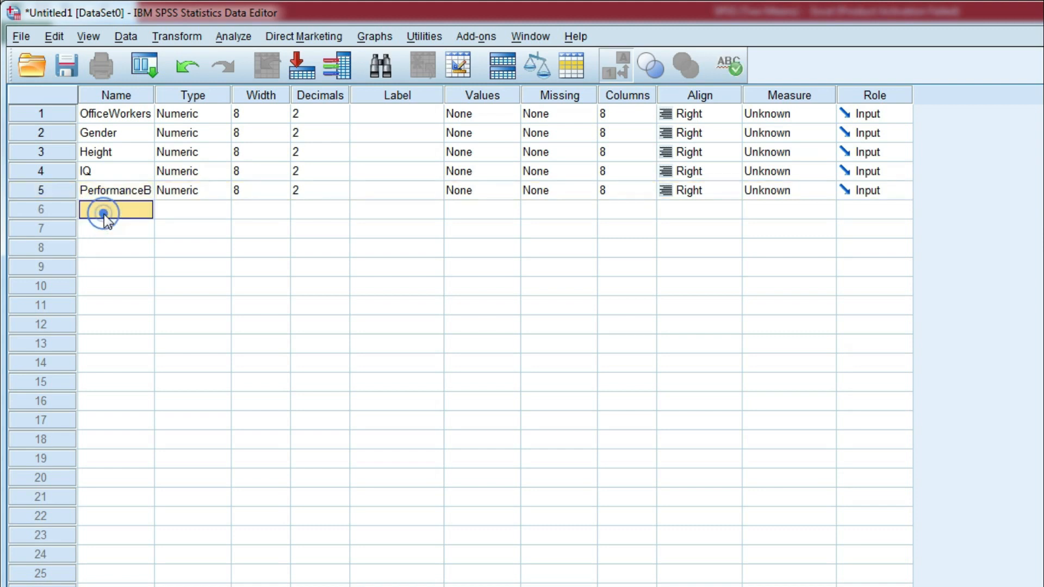
text(Perform)
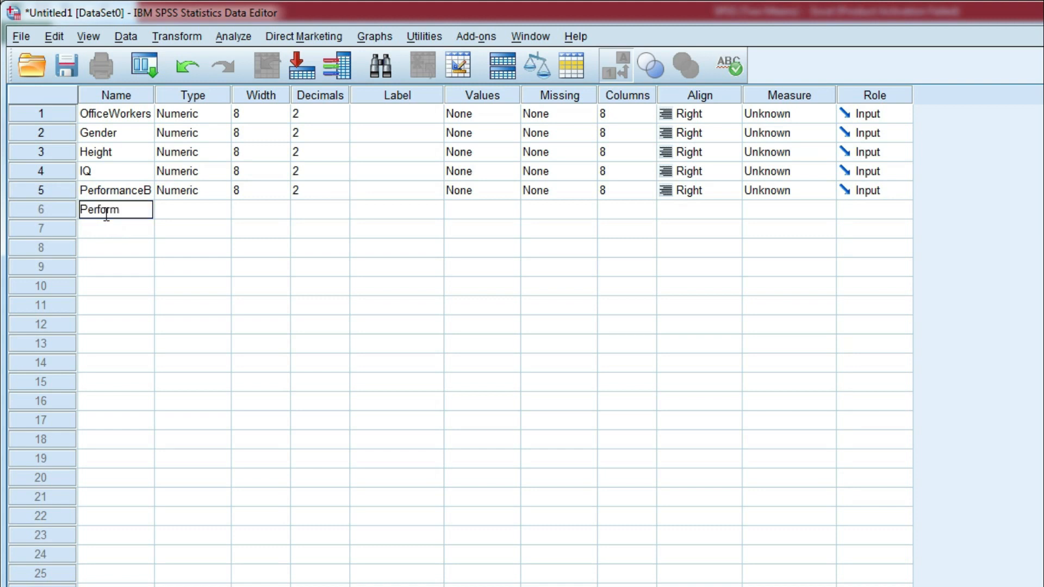
text(anceBS)
Add the after-training performance variables PerformanceA and PerformanceAS in rows 7 and 8.
click(107, 229)
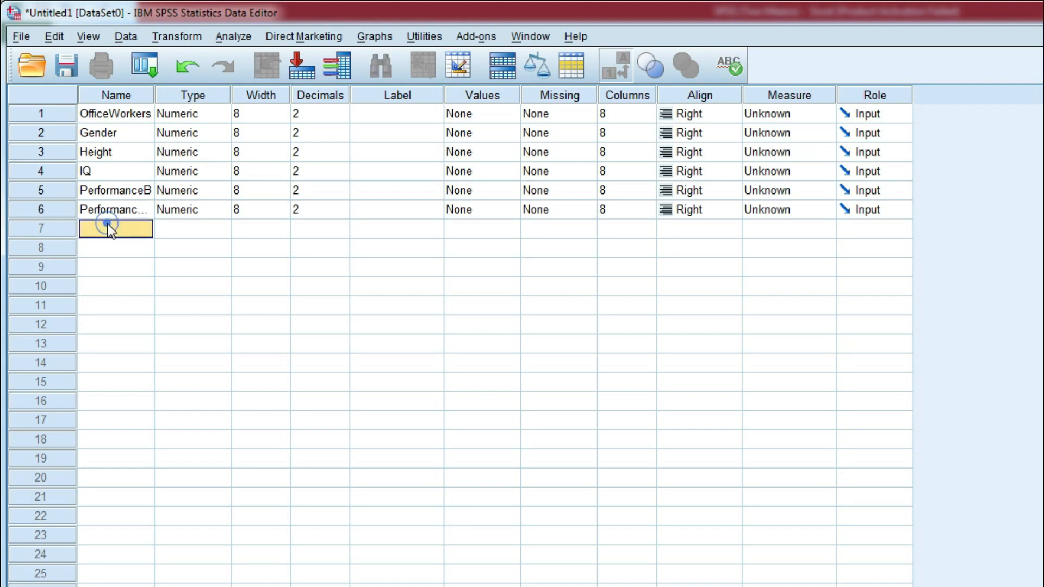
click(108, 228)
text(Per)
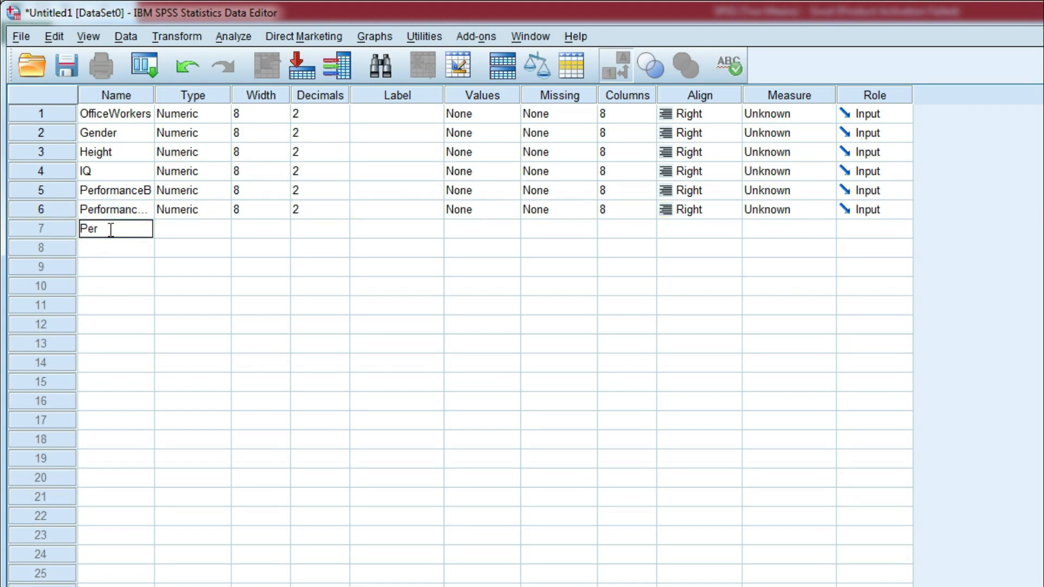
text(formanceA)
click(109, 247)
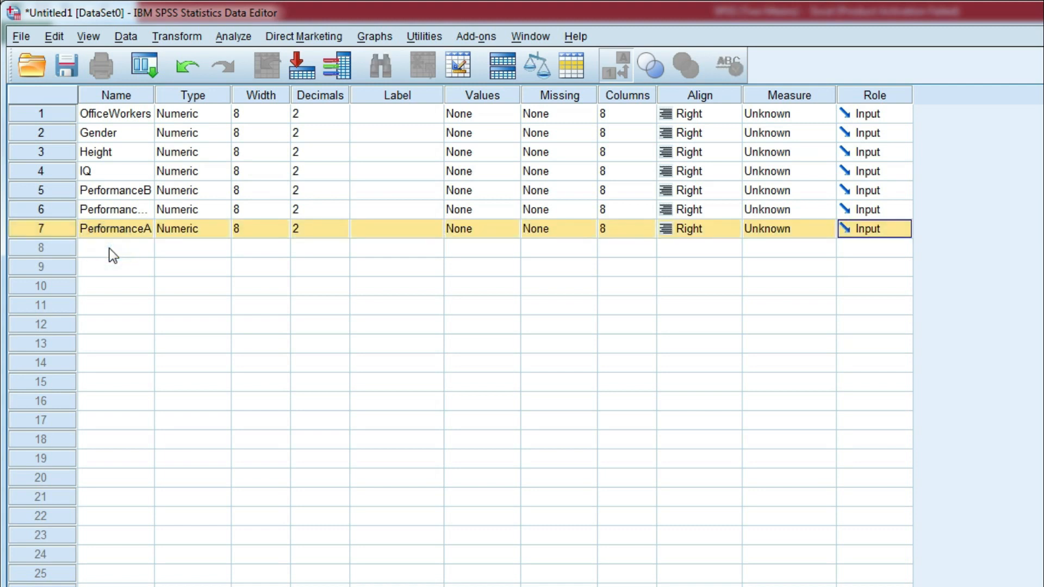
text(PerformanceAS)
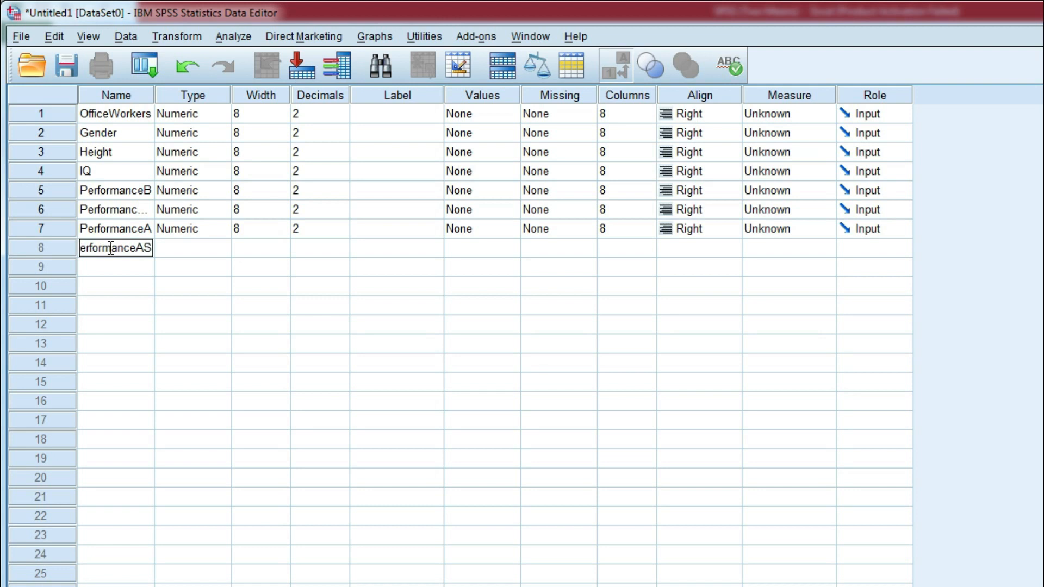
click(248, 348)
Label the OfficeWorkers variable "Office Workers" and the Gender variable "Gender".
click(390, 243)
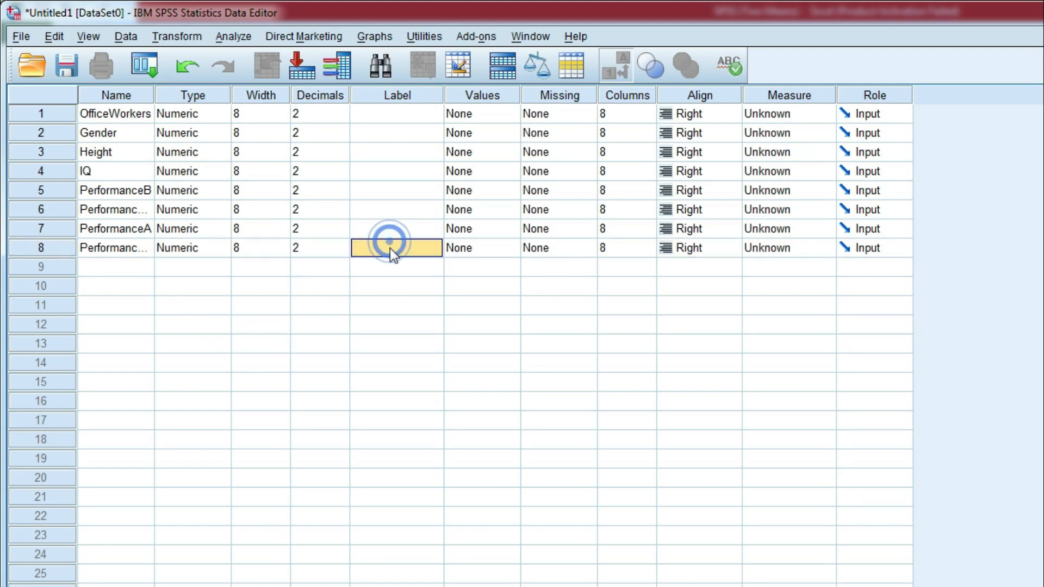
click(381, 114)
drag(381, 115, 397, 245)
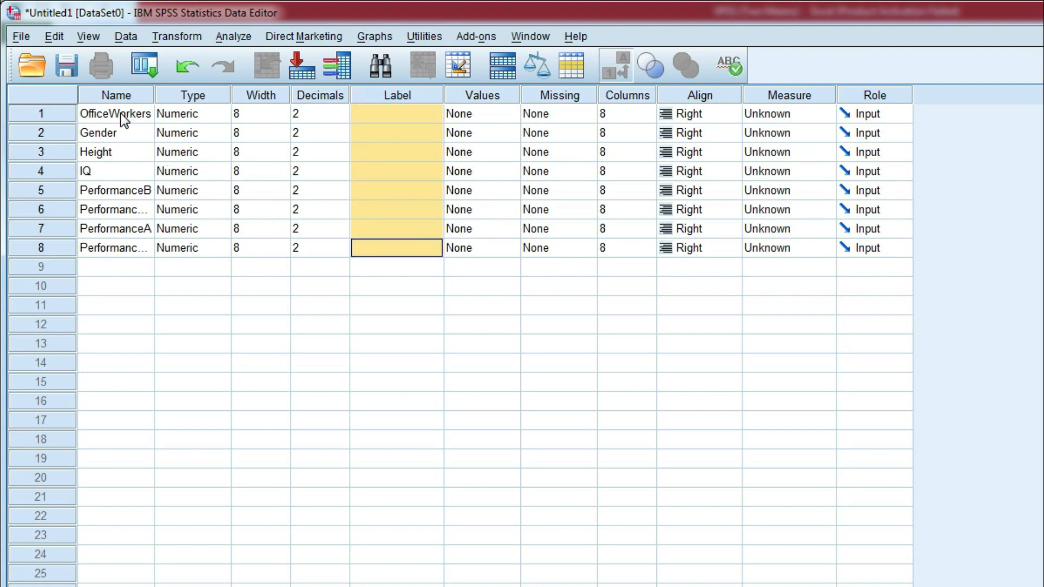
click(376, 113)
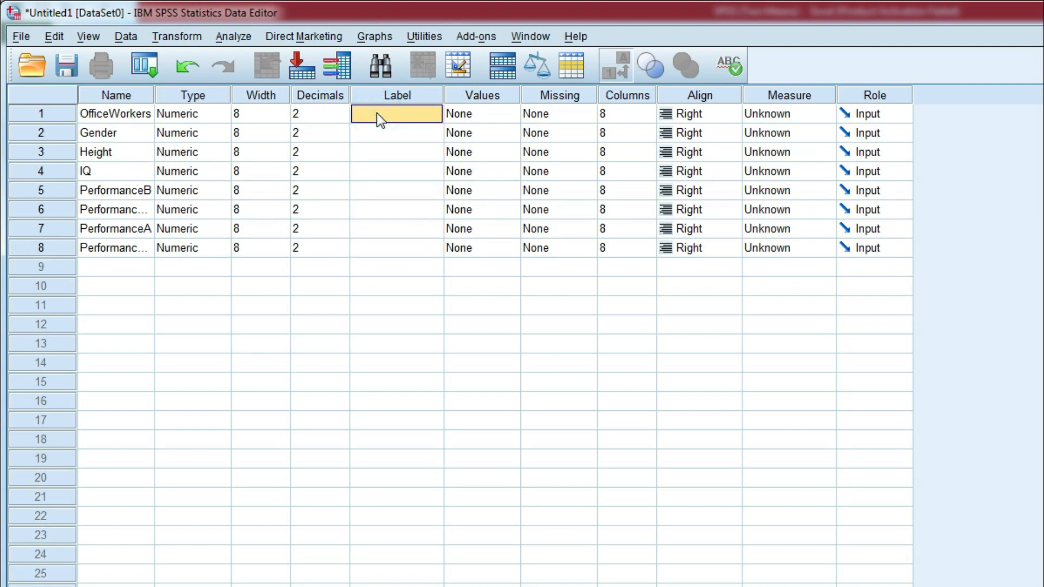
text(Off)
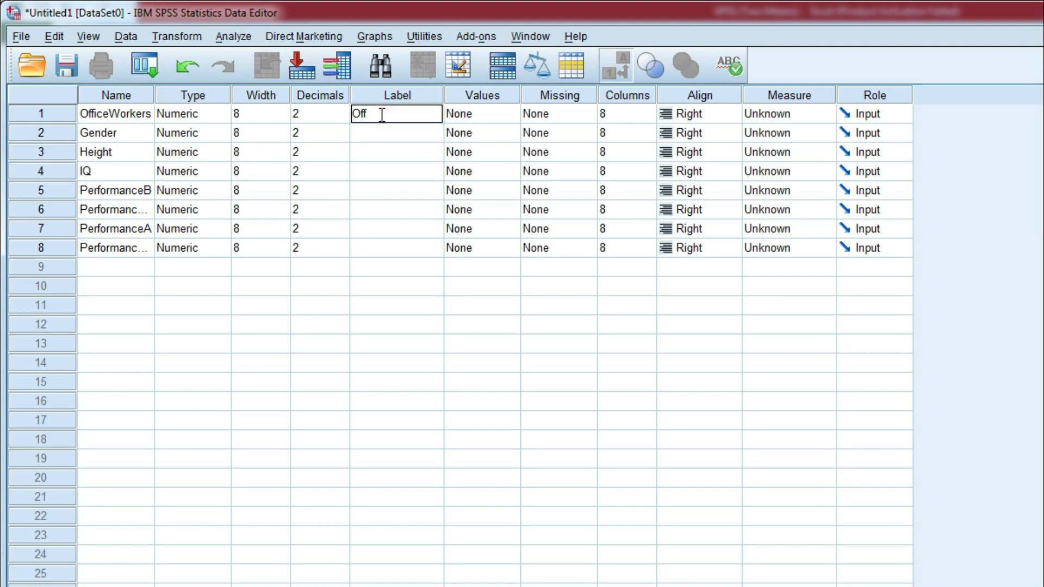
text(ice Workers)
click(386, 136)
text(Gender)
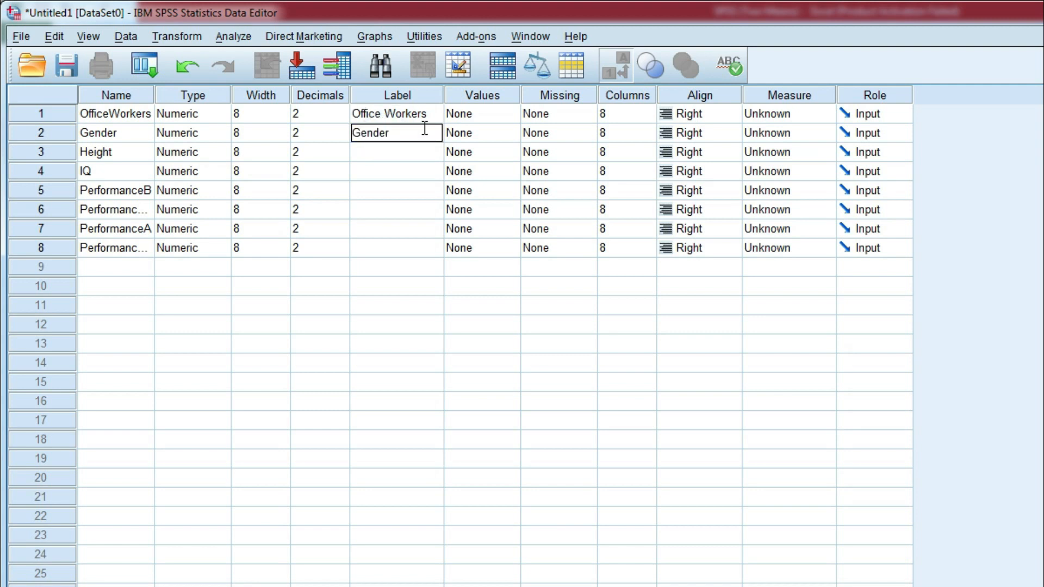
Label the Height variable "Height in cm" and the IQ variable "IQ".
click(391, 153)
text(He)
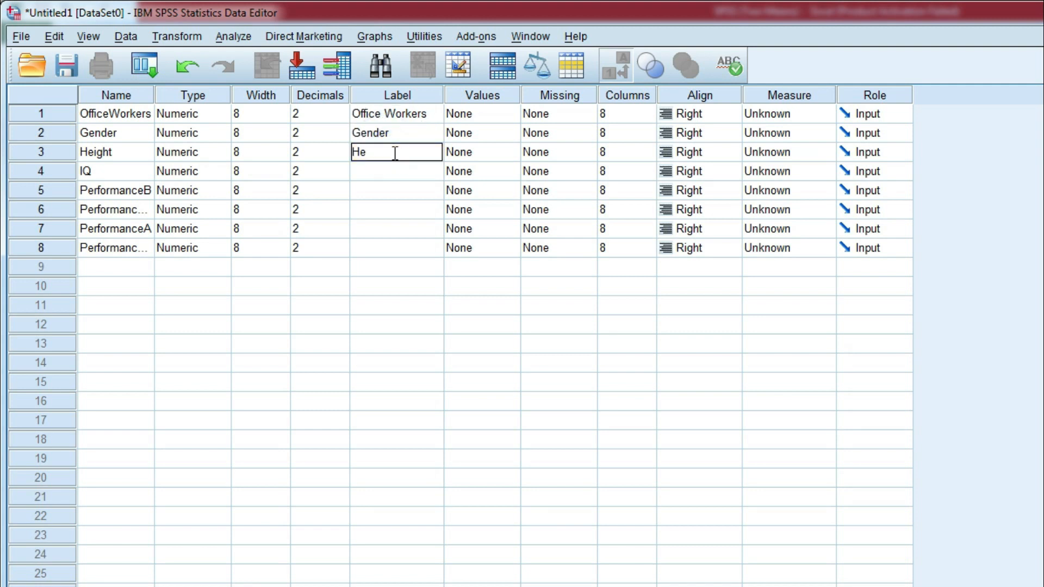
text(ight in C)
key(BackSpace)
text(cm)
click(363, 173)
text(IQ)
Label the PerformanceB variable "Performance Before" and the PerformanceBS variable "Performance Before Using Scale".
click(387, 197)
text(Performance BE)
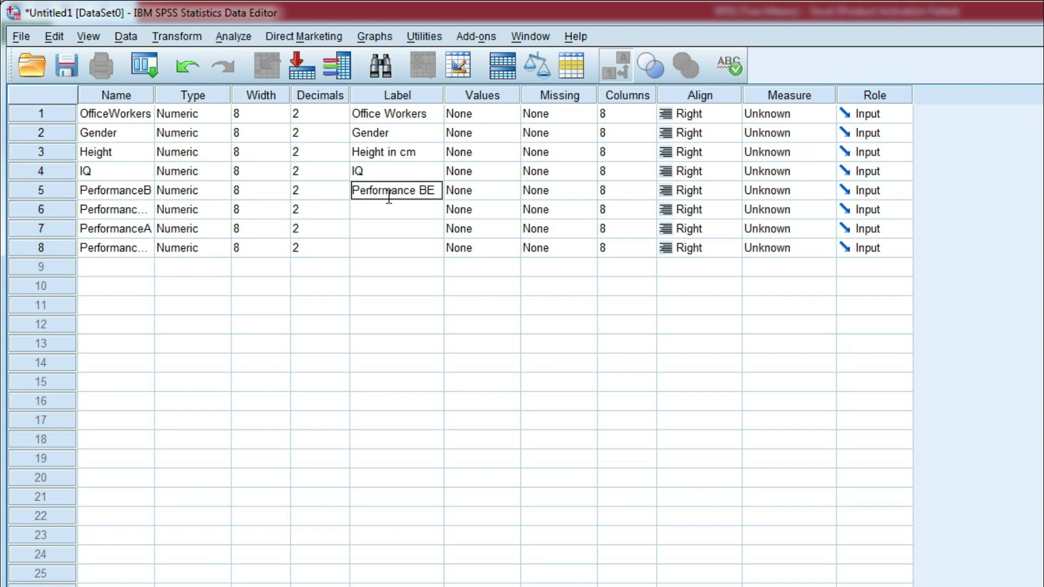
key(BackSpace)
text(efore)
click(380, 209)
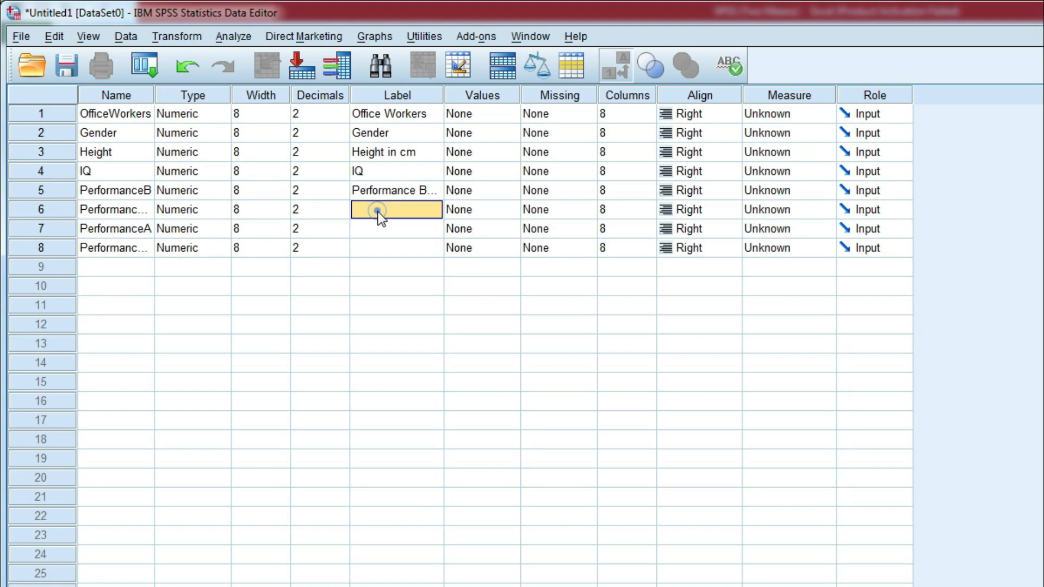
text(Perfo)
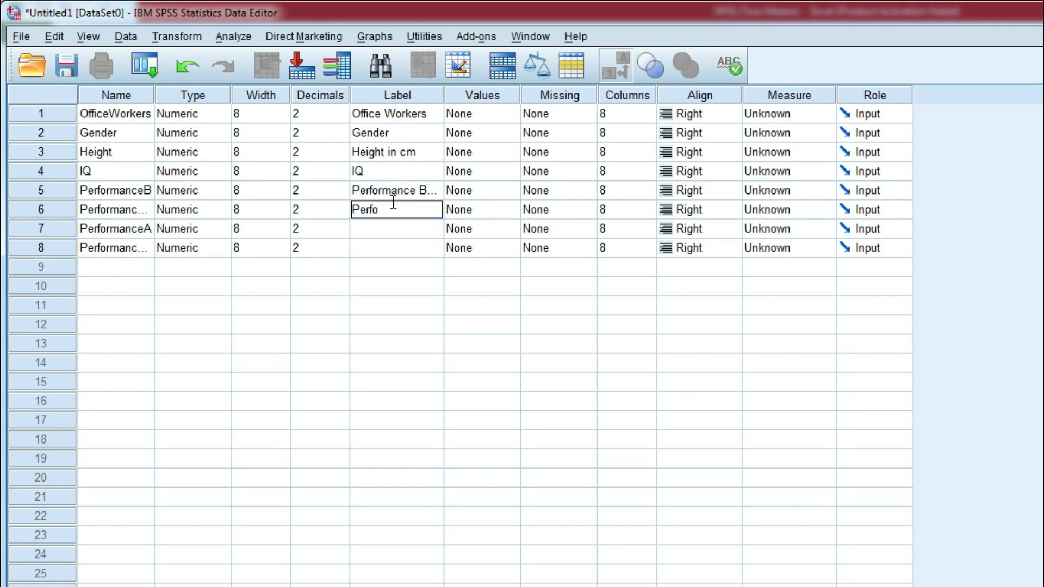
text(rmance Befor)
text(e Using Sc)
text(ale)
Label the PerformanceA variable "Performance After" and the PerformanceAS variable "Performance After (Scale)".
click(390, 231)
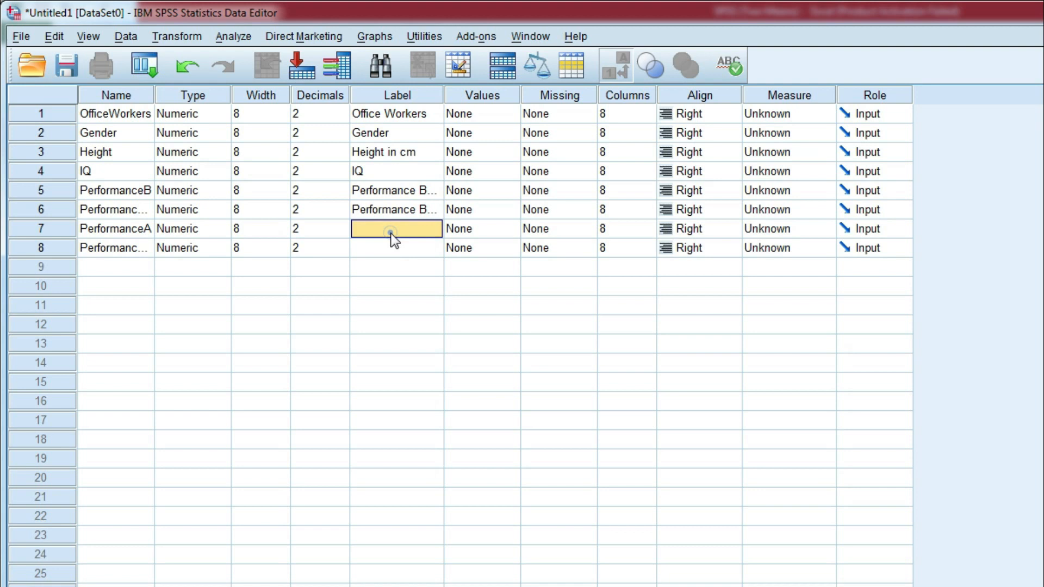
text(Performance)
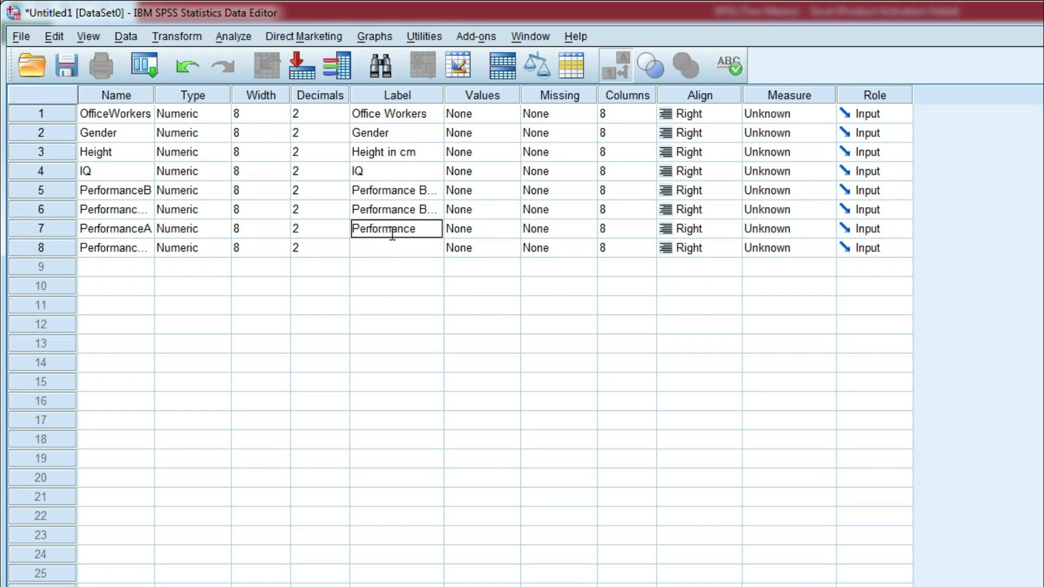
text( After)
click(384, 247)
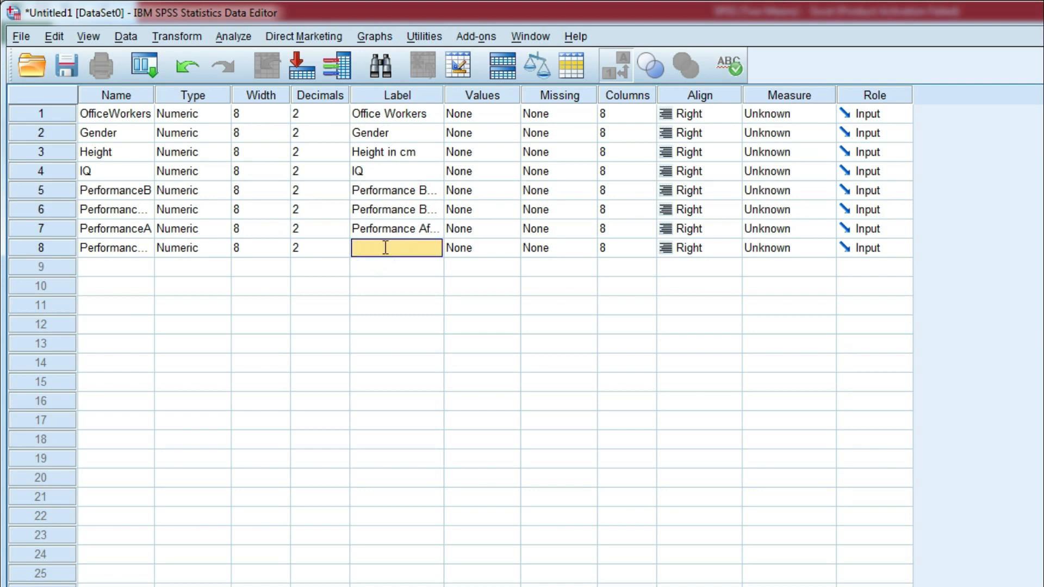
text(Performance)
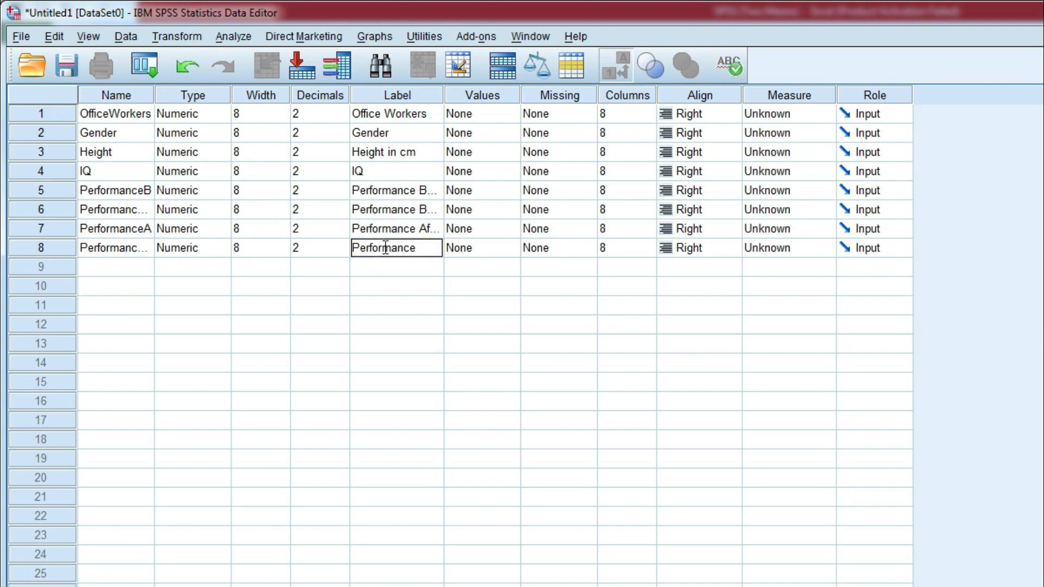
text( After (Scale))
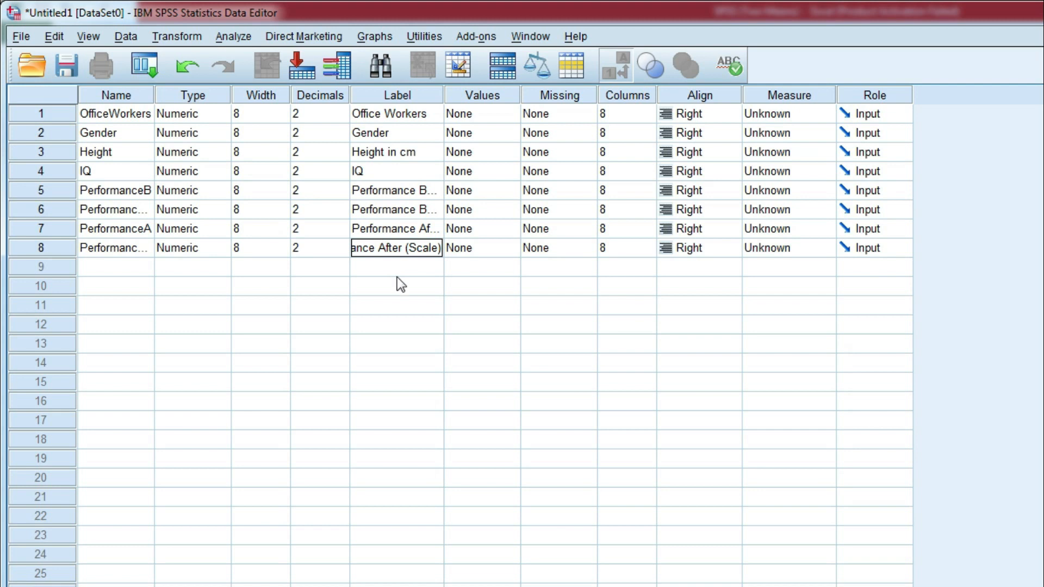
click(397, 274)
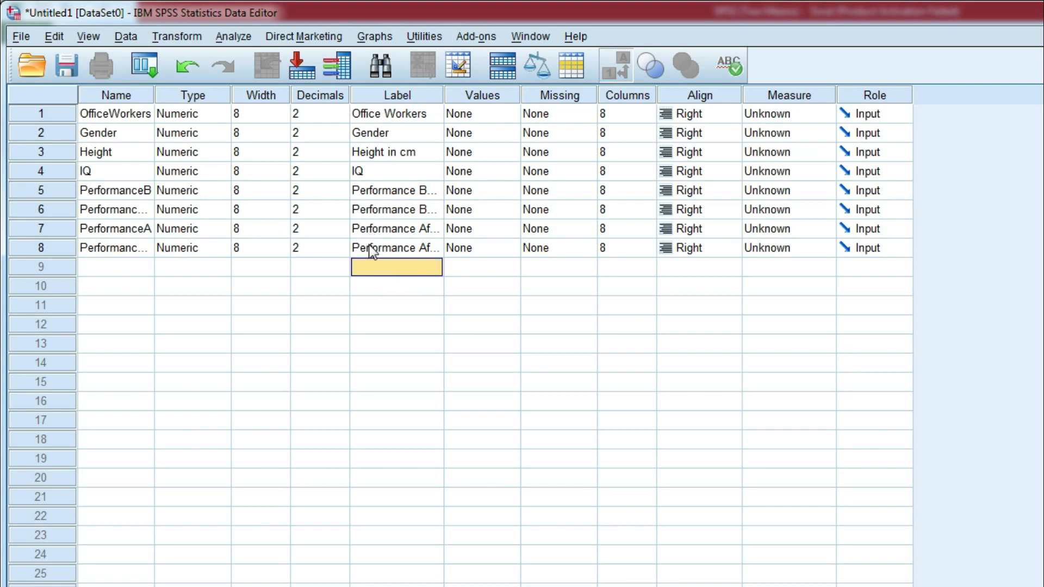
Define a value label for the Gender variable that assigns 1 to "Male".
click(467, 135)
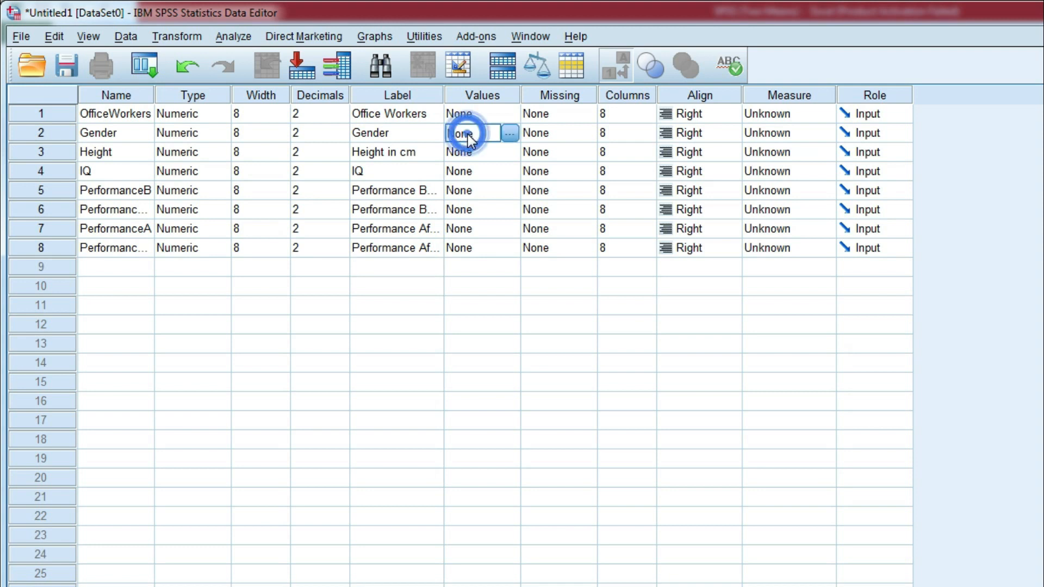
click(510, 134)
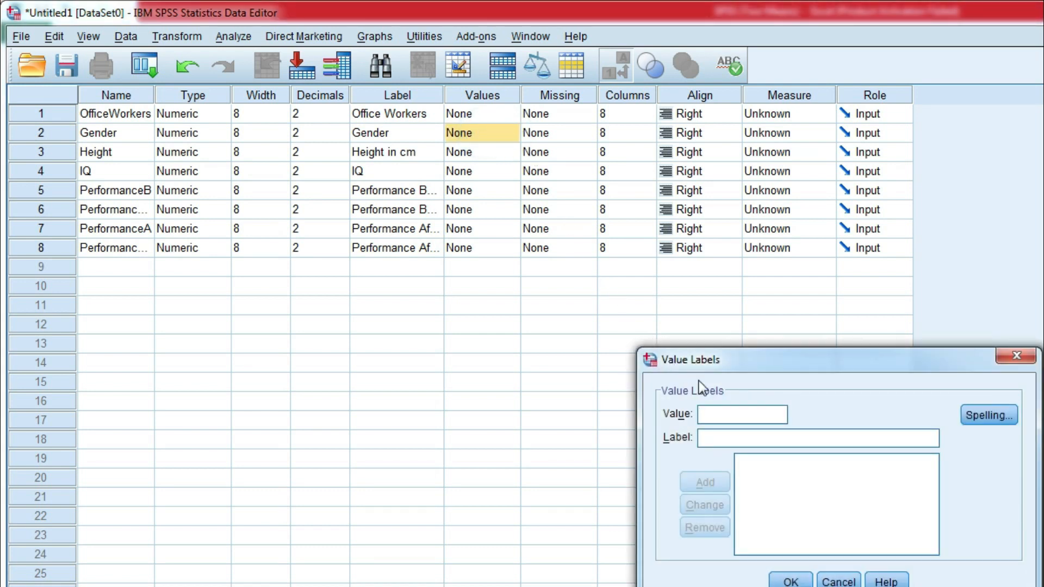
click(710, 417)
text(1)
click(714, 434)
text(Male)
click(714, 485)
Add a second Gender value label assigning 2 to "Female" and apply the value labels.
click(708, 416)
text(2)
click(714, 435)
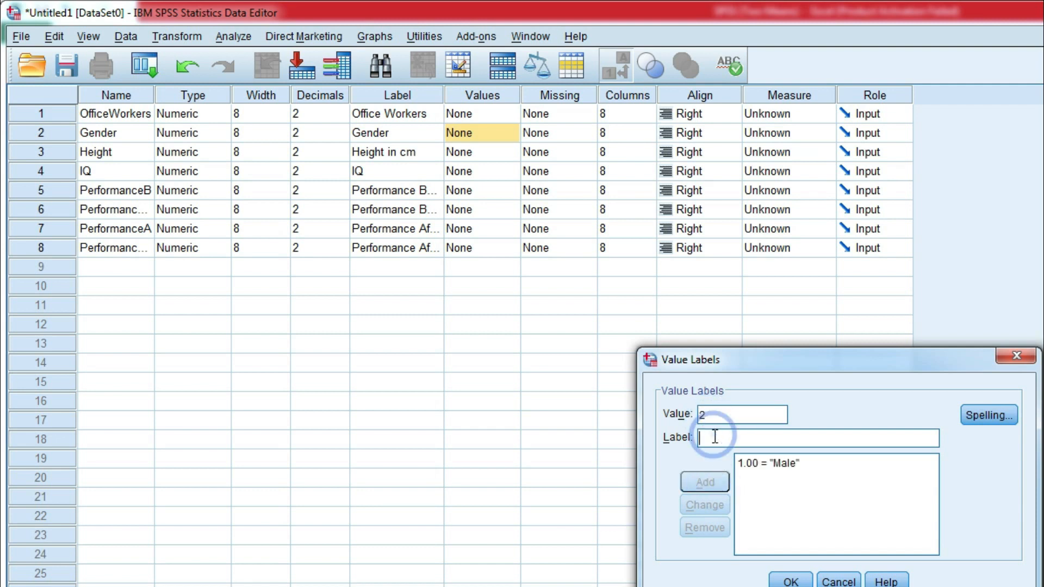
text(Female)
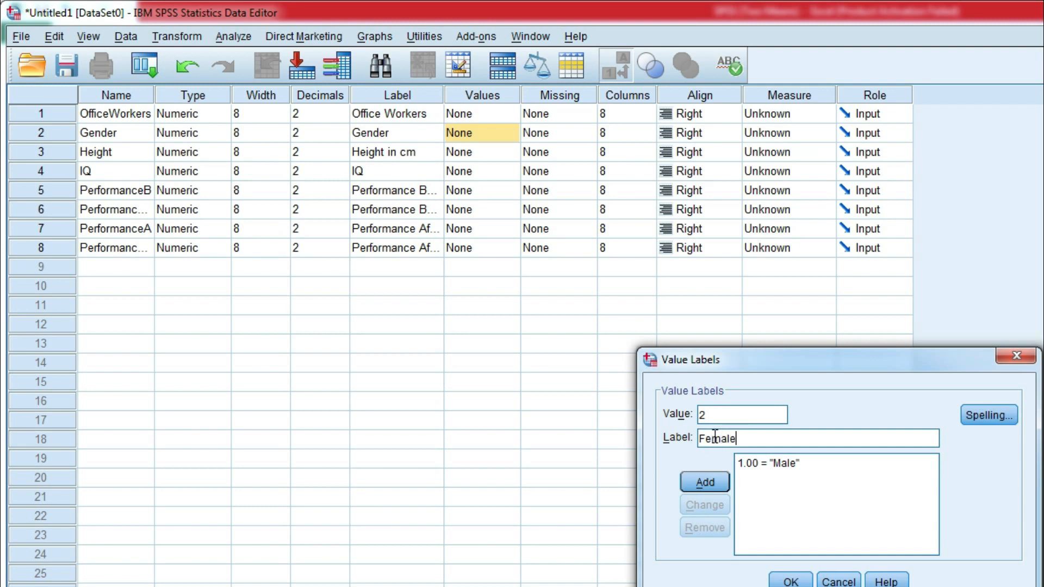
click(722, 482)
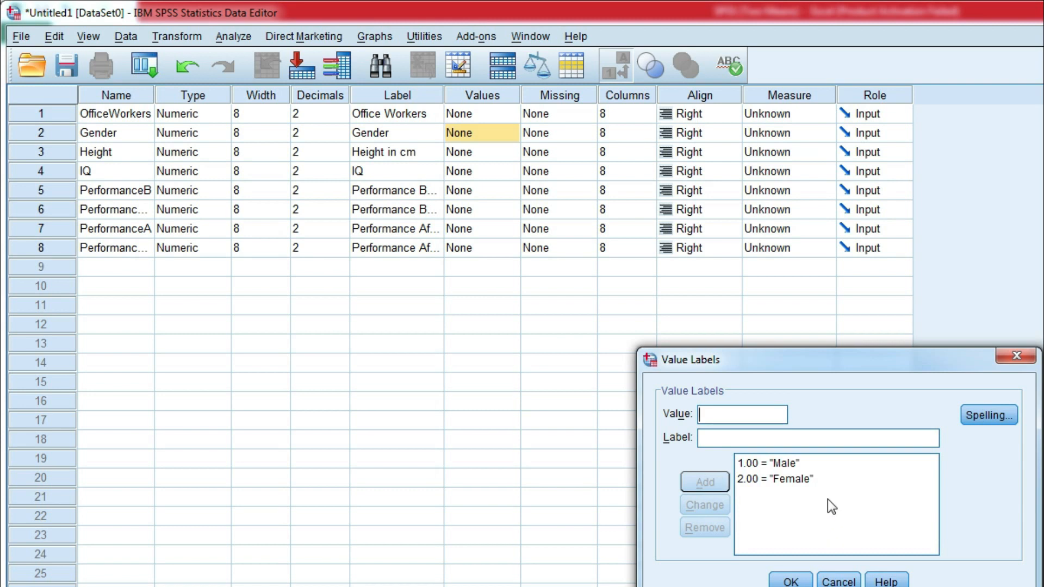
click(751, 481)
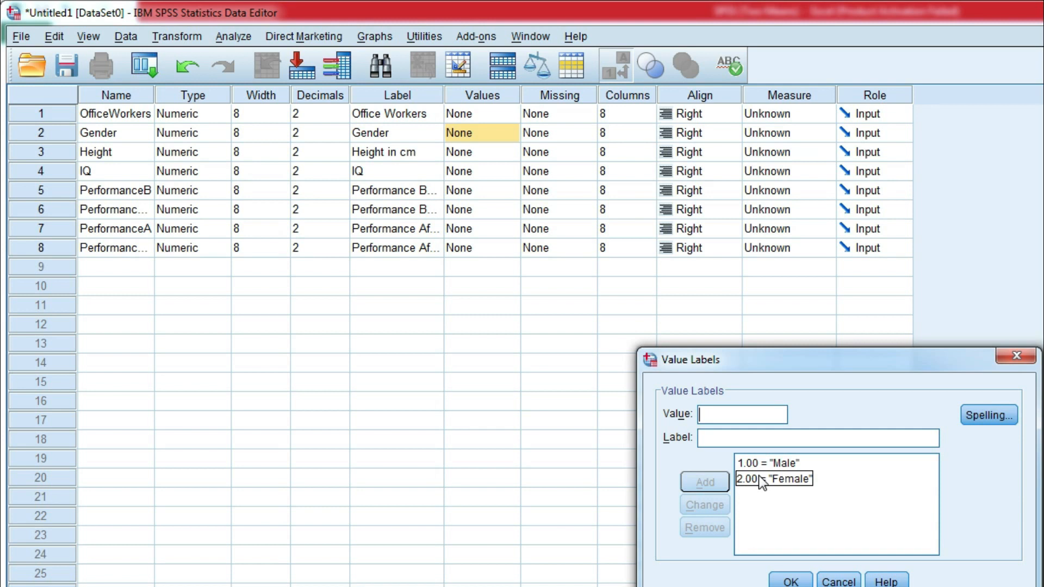
click(789, 581)
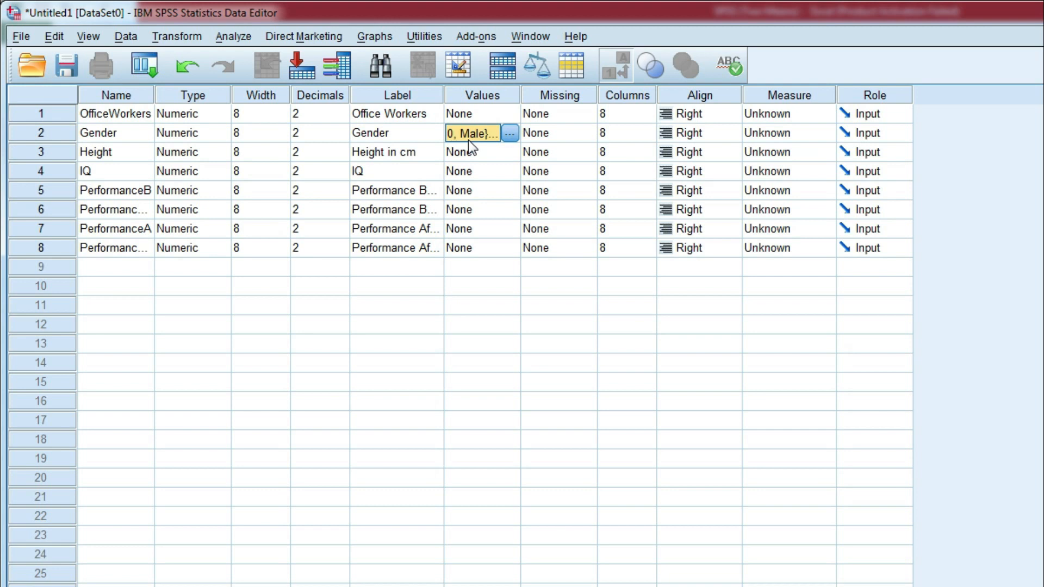
Set the measurement level of the OfficeWorkers and Gender variables to Nominal.
click(778, 112)
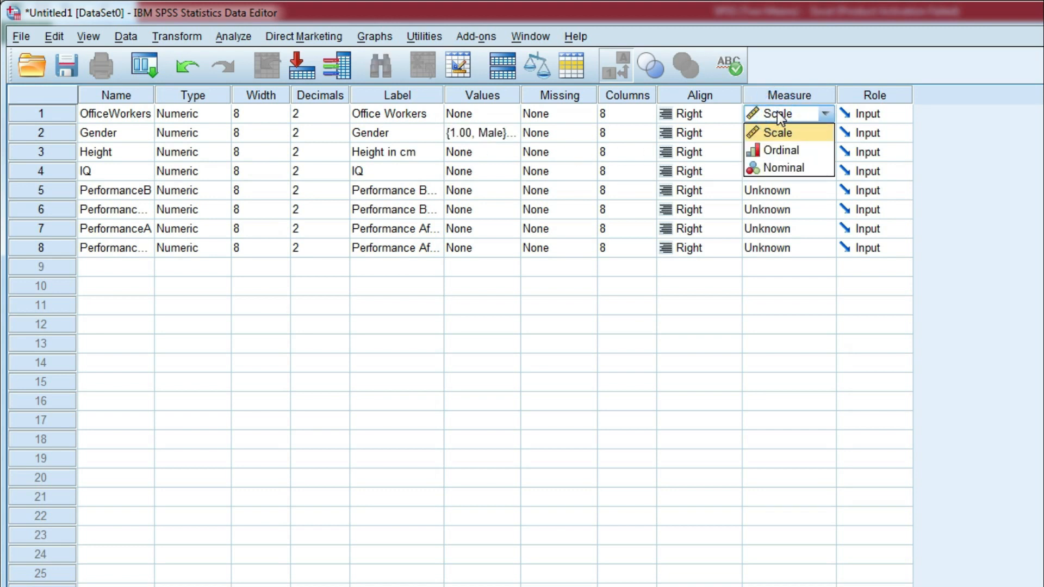
click(781, 167)
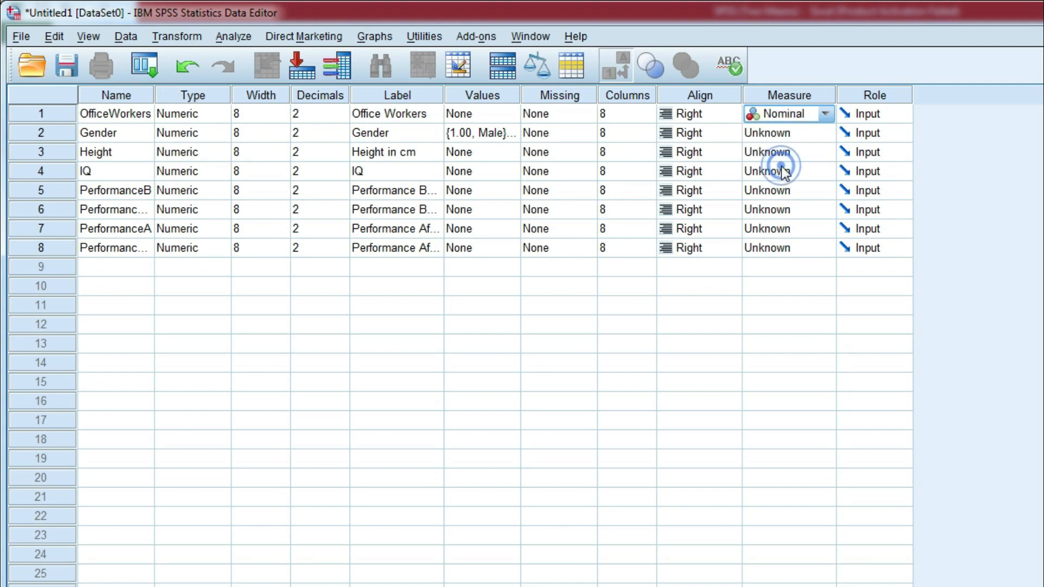
click(779, 129)
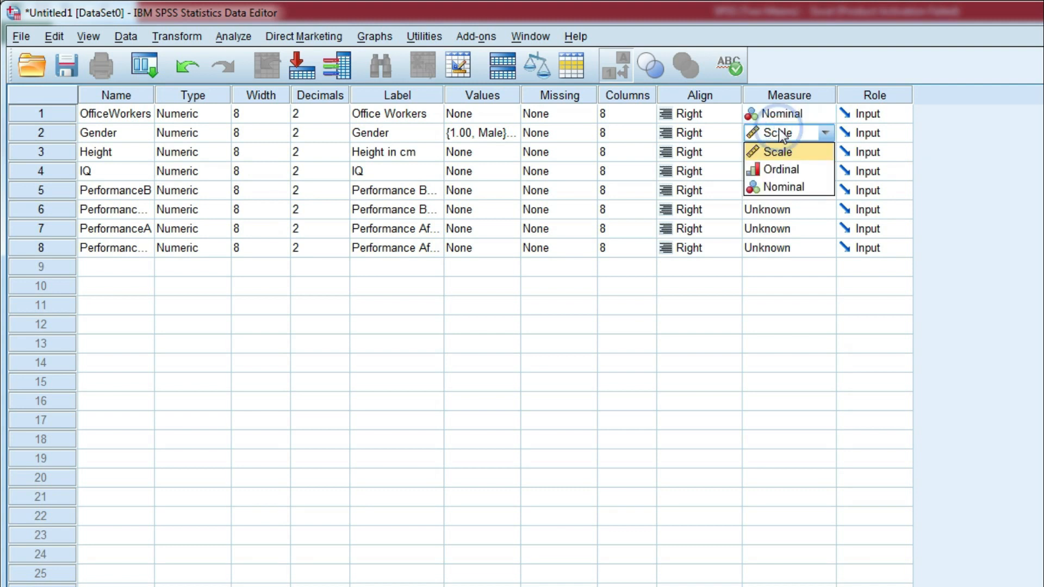
click(784, 186)
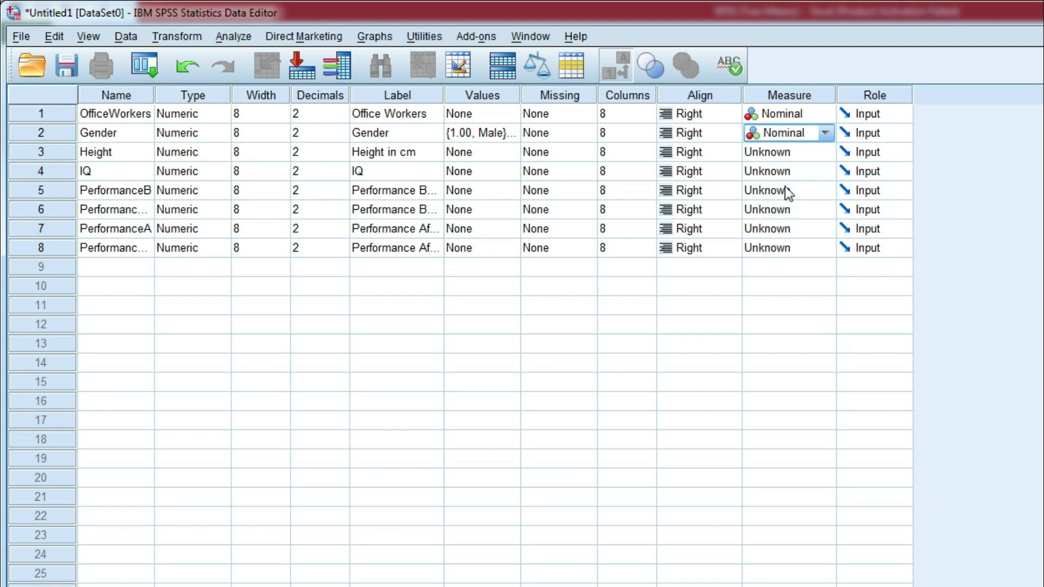
Set the measurement level of the Height and IQ variables to Scale.
click(780, 156)
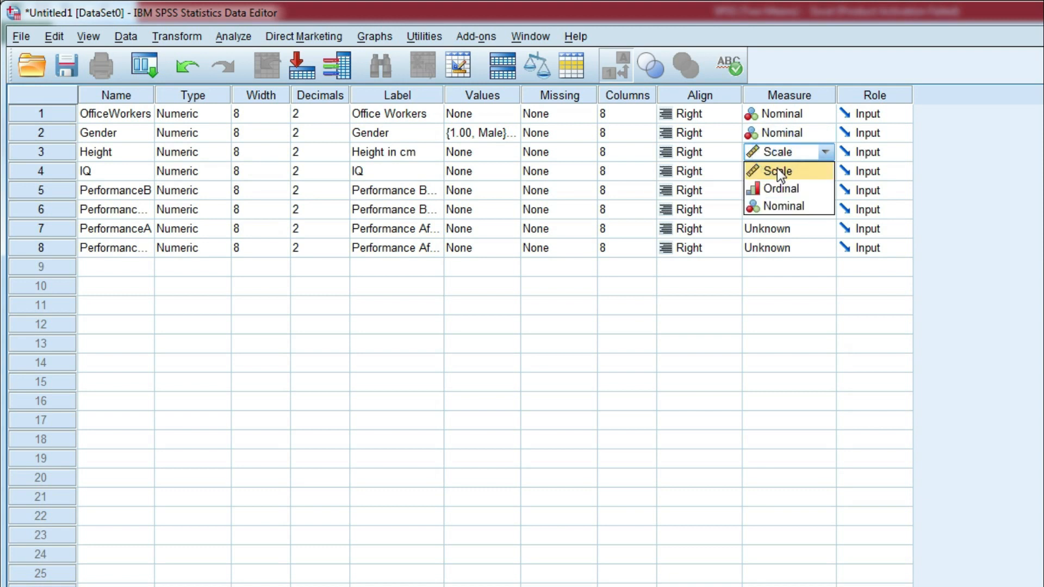
click(777, 171)
click(778, 173)
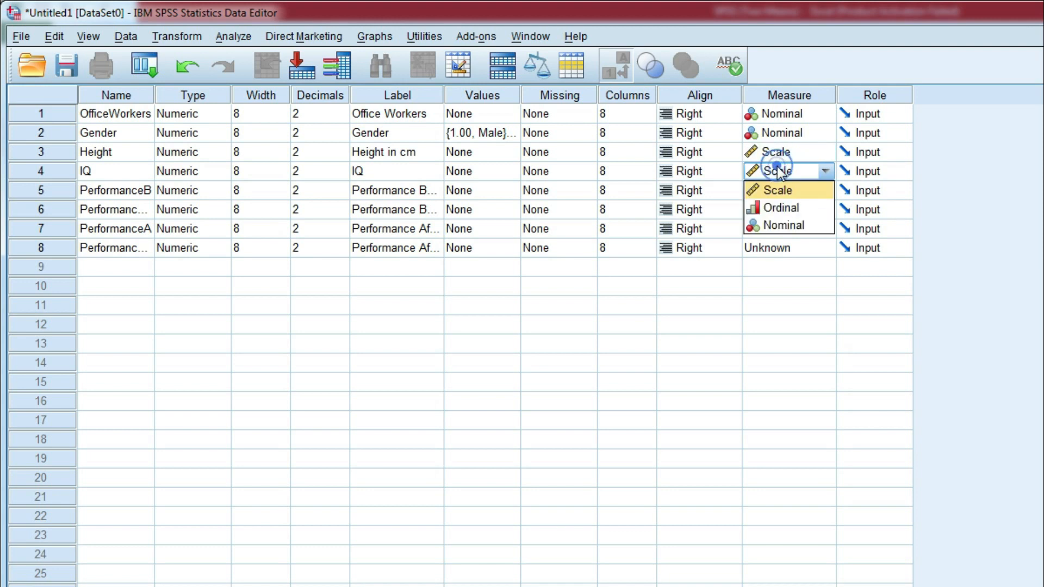
click(779, 190)
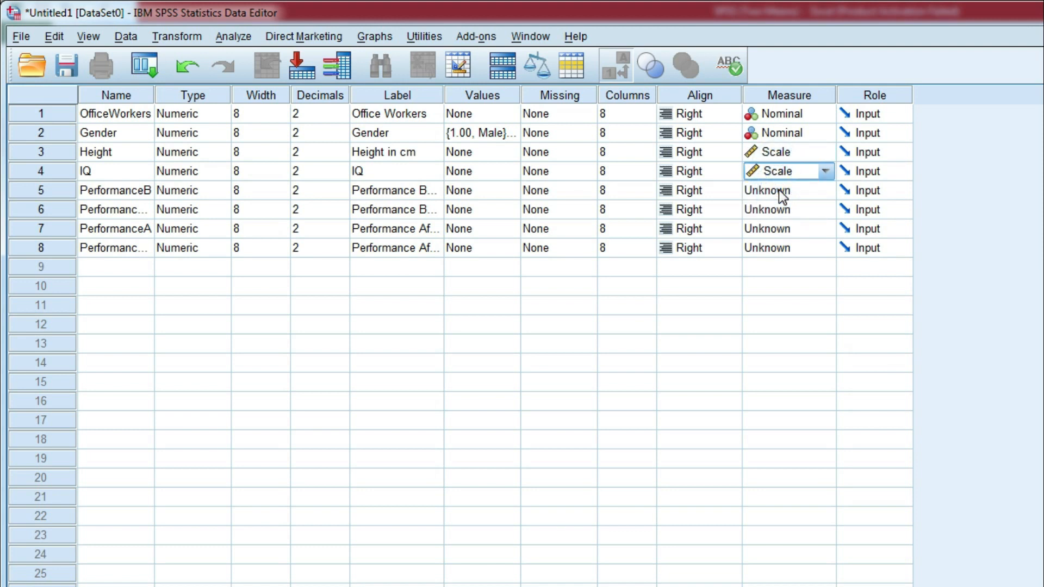
Set the measurement level of PerformanceB to Ordinal and of PerformanceBS to Scale.
click(779, 192)
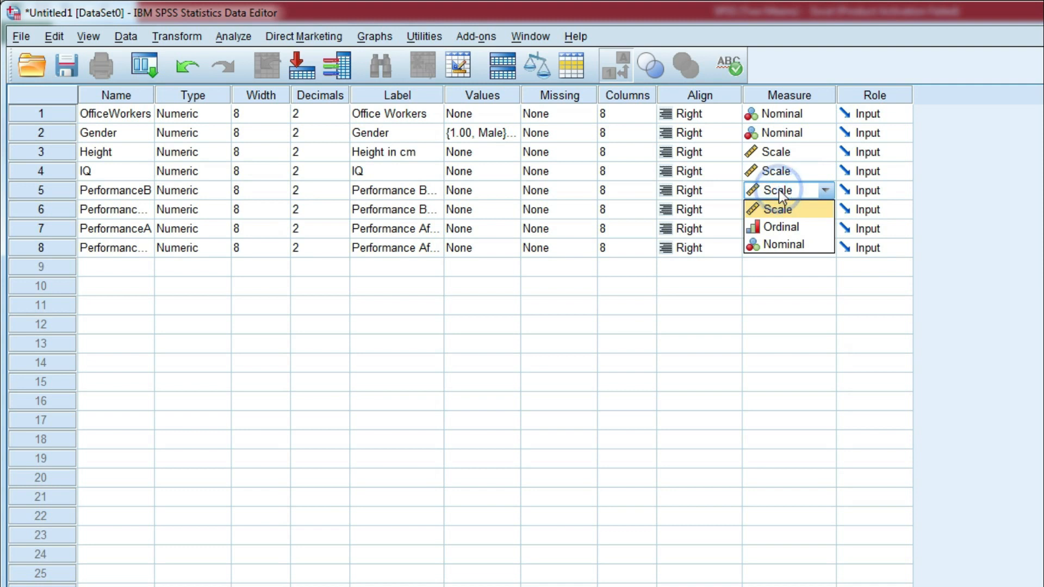
click(778, 227)
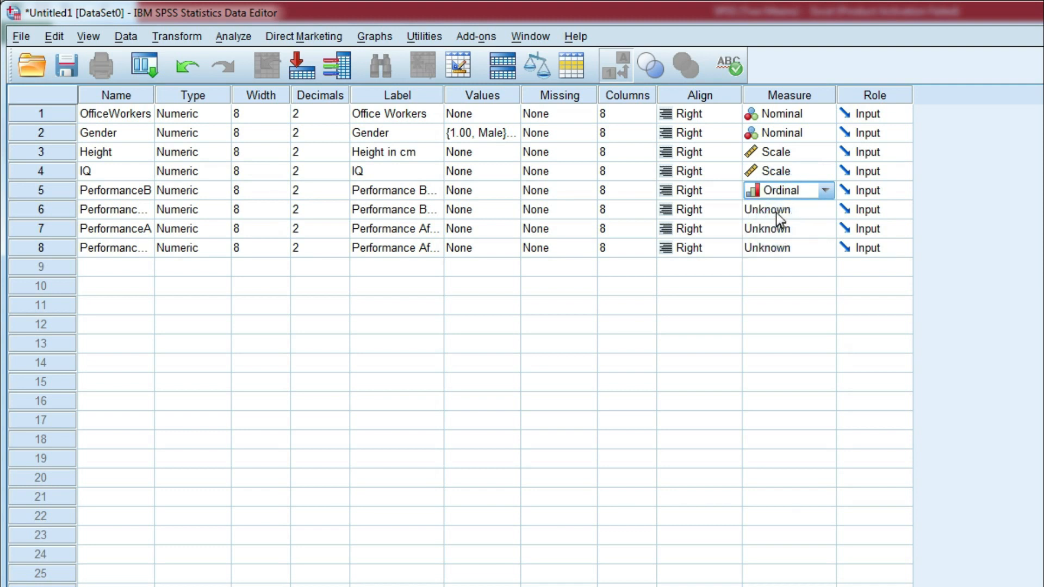
click(775, 210)
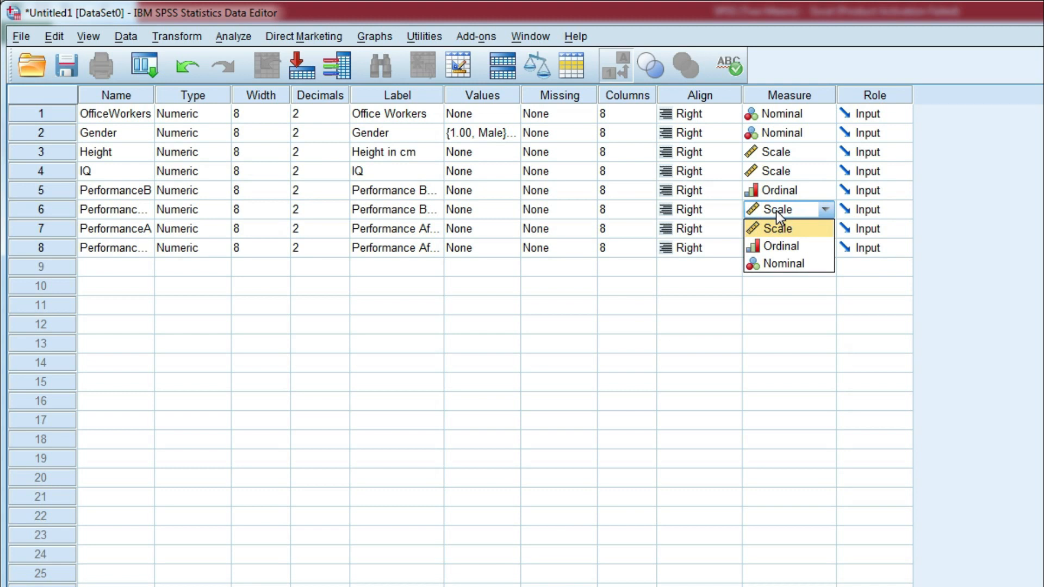
click(778, 229)
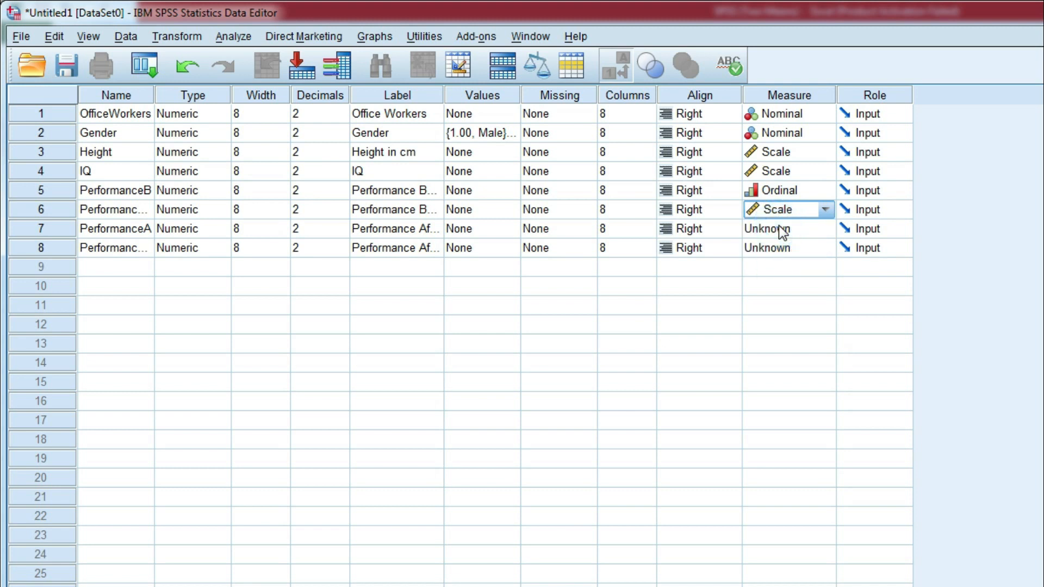
Set the measurement level of PerformanceA to Ordinal and of PerformanceAS to Scale.
click(781, 230)
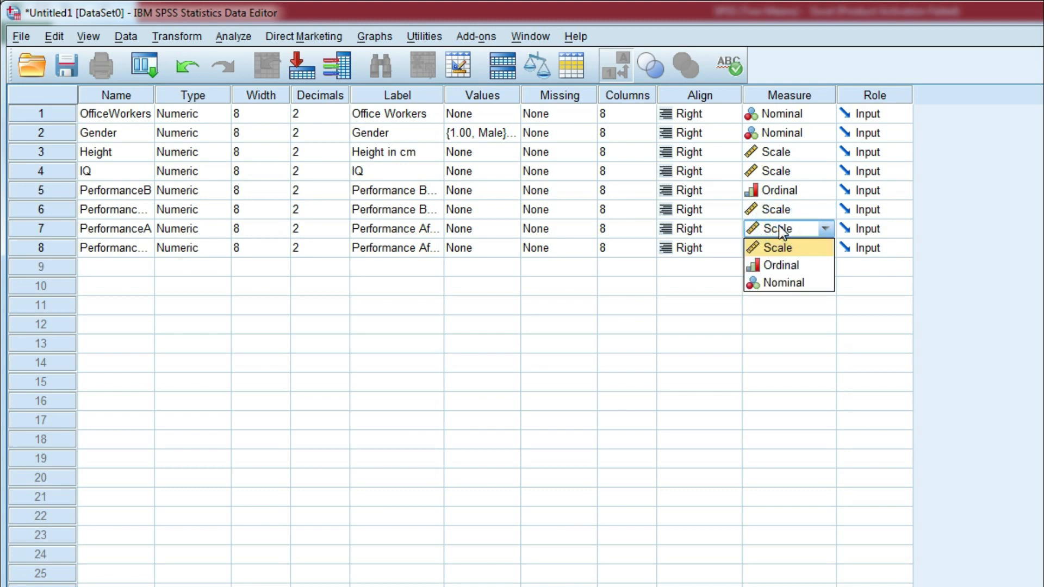
click(772, 265)
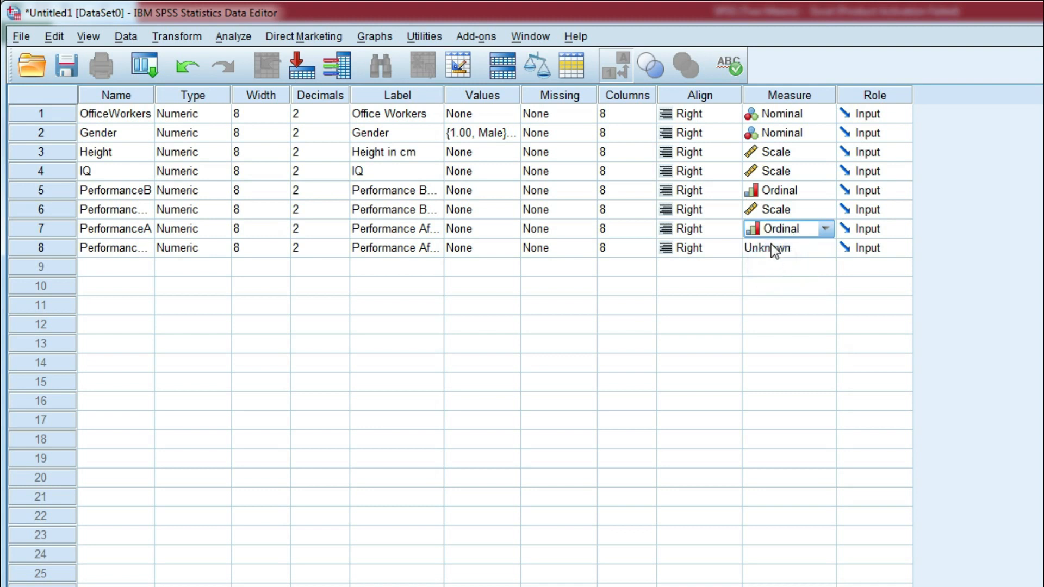
click(774, 246)
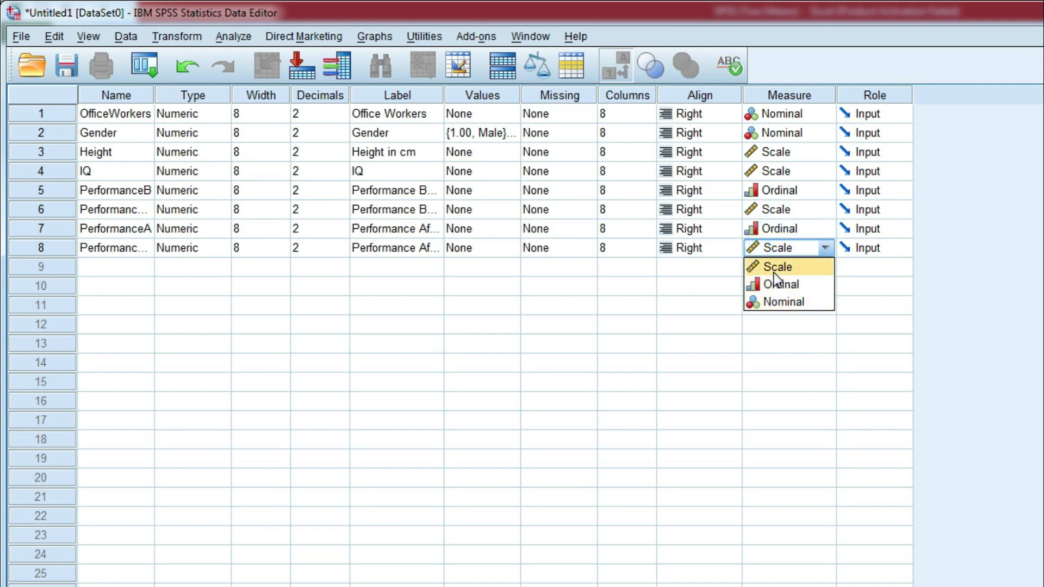
click(774, 272)
double_click(513, 381)
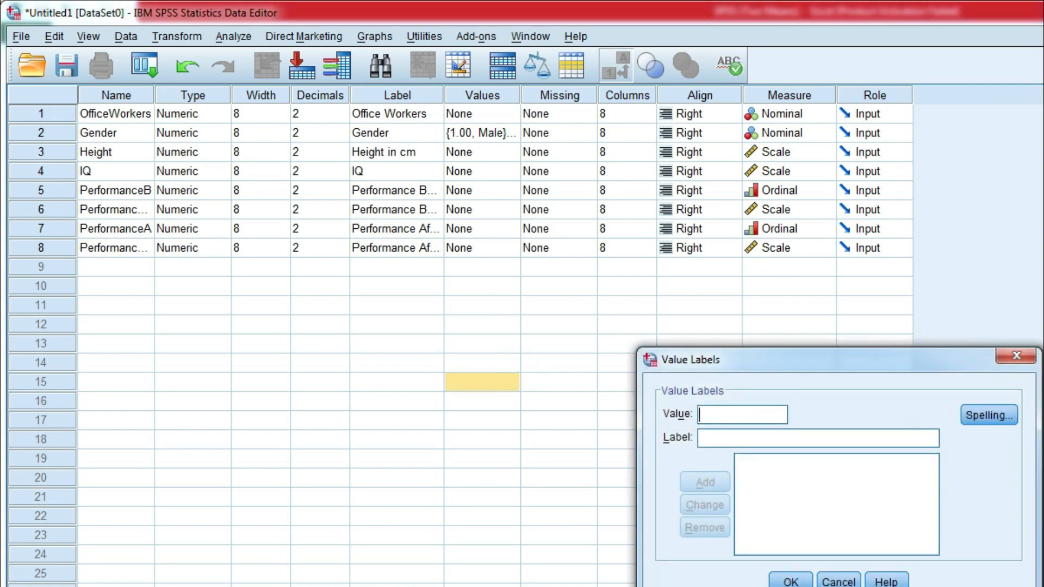
click(1016, 355)
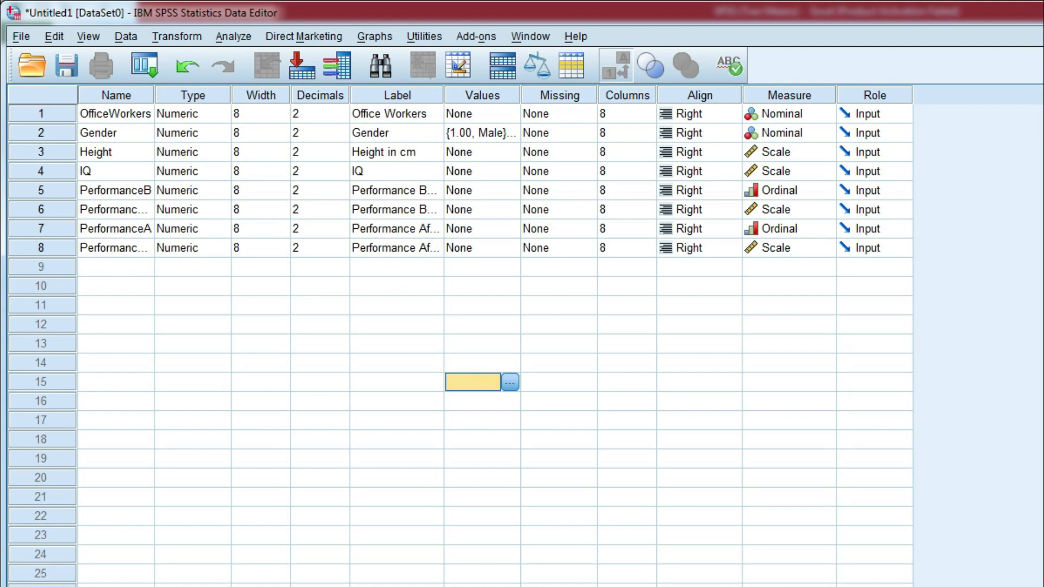
Switch to the Excel workbook and copy the office worker data from row 2 down across columns A to H, without the headers.
key(ctrl+t)
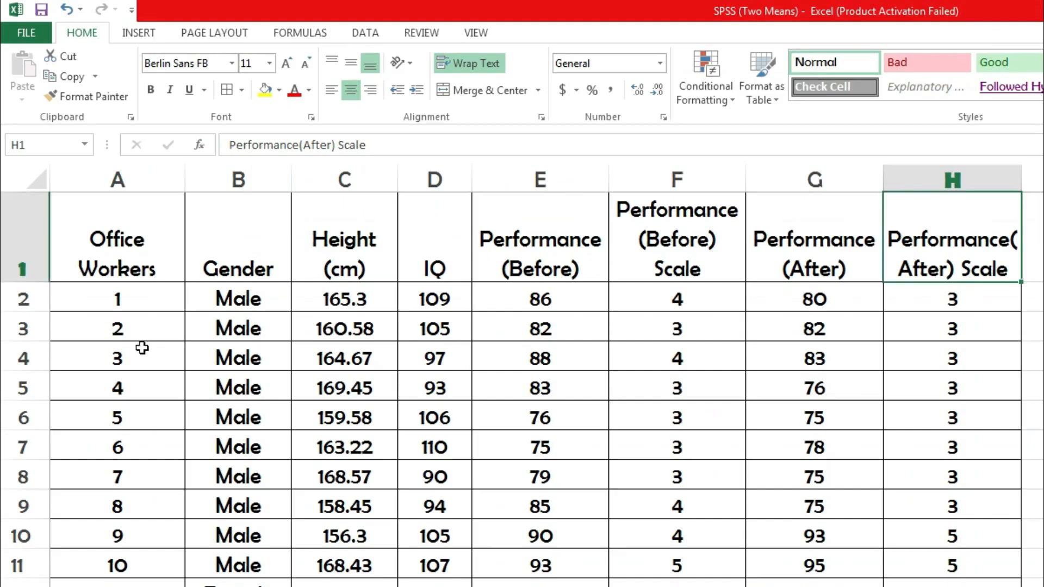
click(108, 299)
drag(133, 307, 951, 586)
key(ctrl+c)
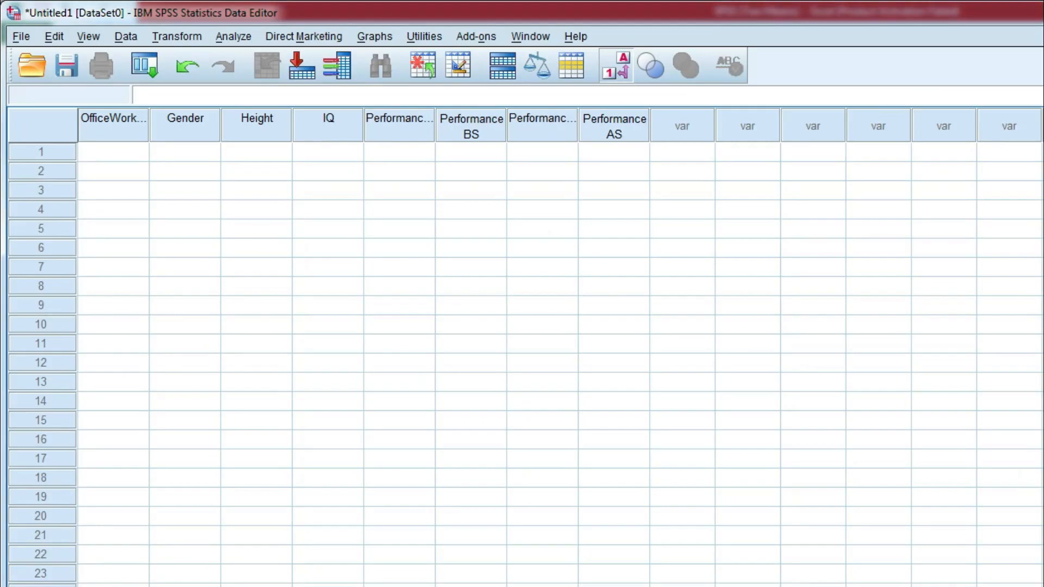
Paste the copied Excel data into the data sheet, starting at row 1 of the OfficeWorkers column.
click(111, 153)
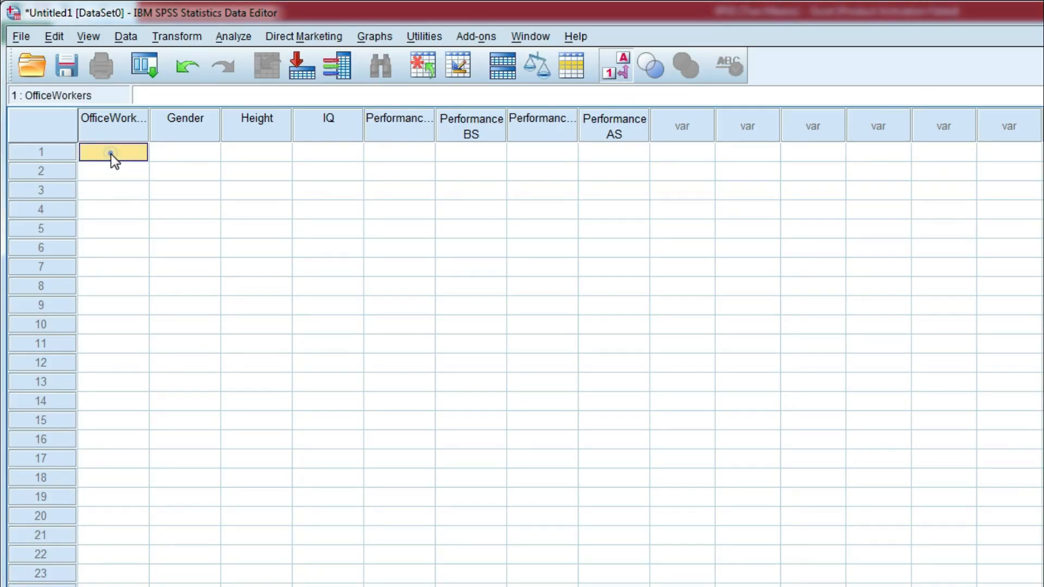
key(ctrl+v)
click(189, 151)
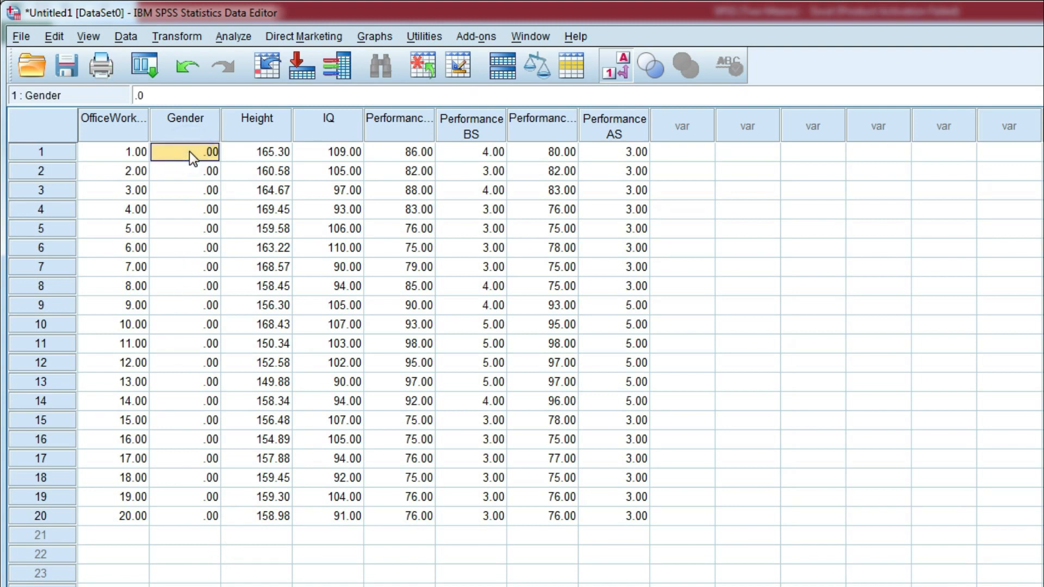
click(202, 551)
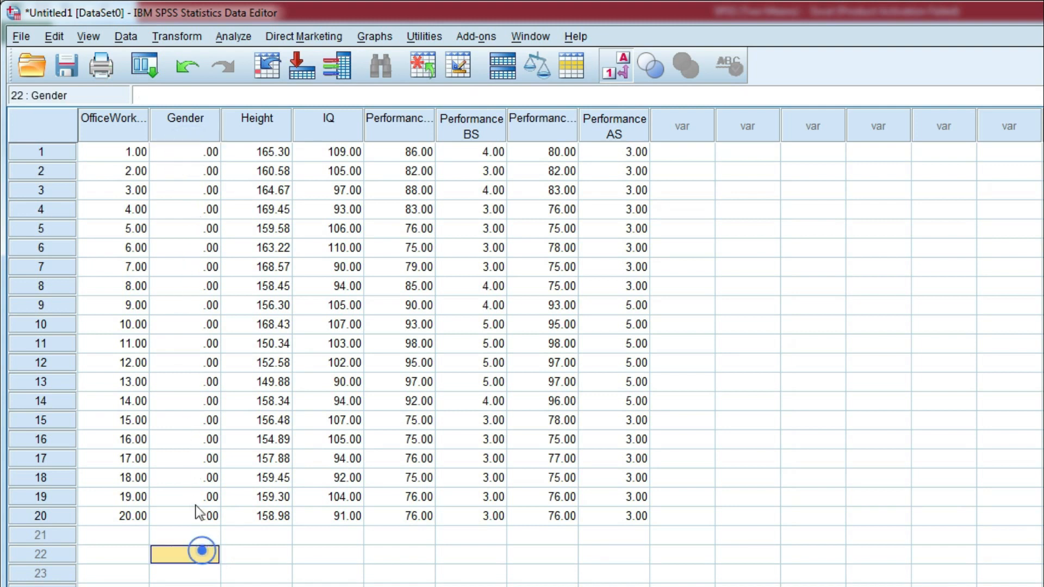
Set the Gender value of cases 1 to 3 to Male.
click(186, 150)
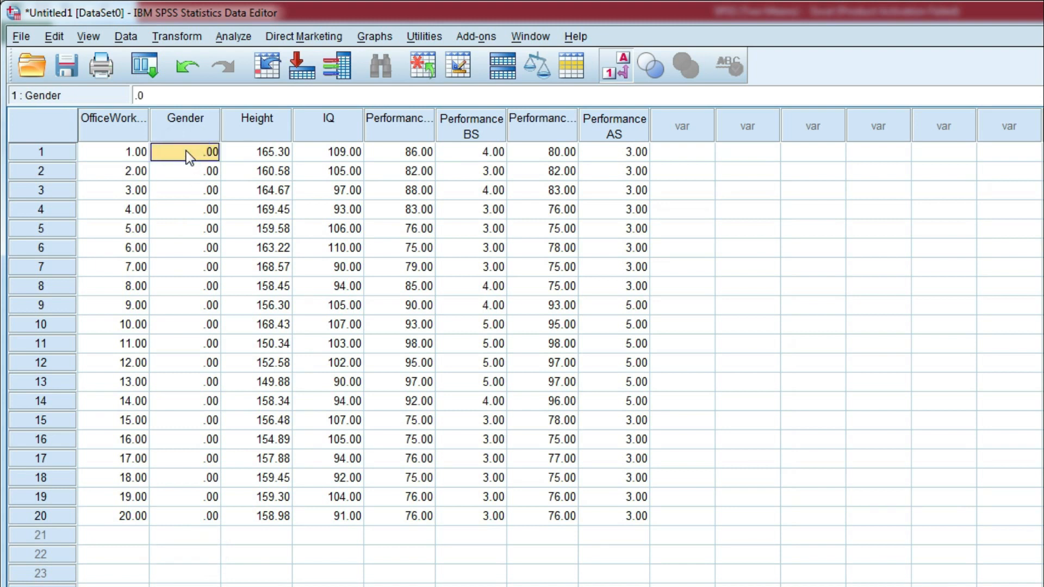
text(11)
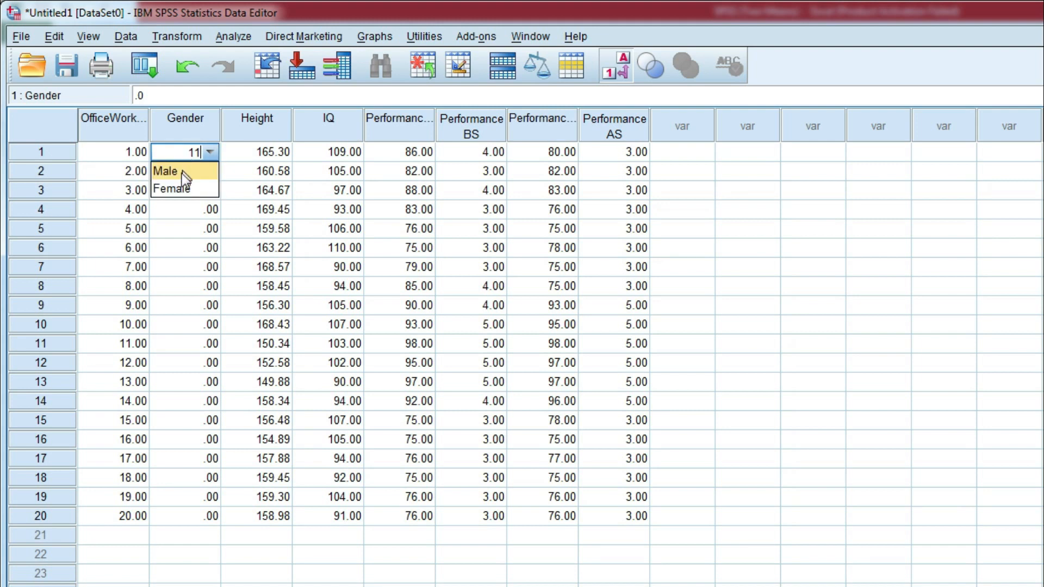
click(182, 173)
click(185, 174)
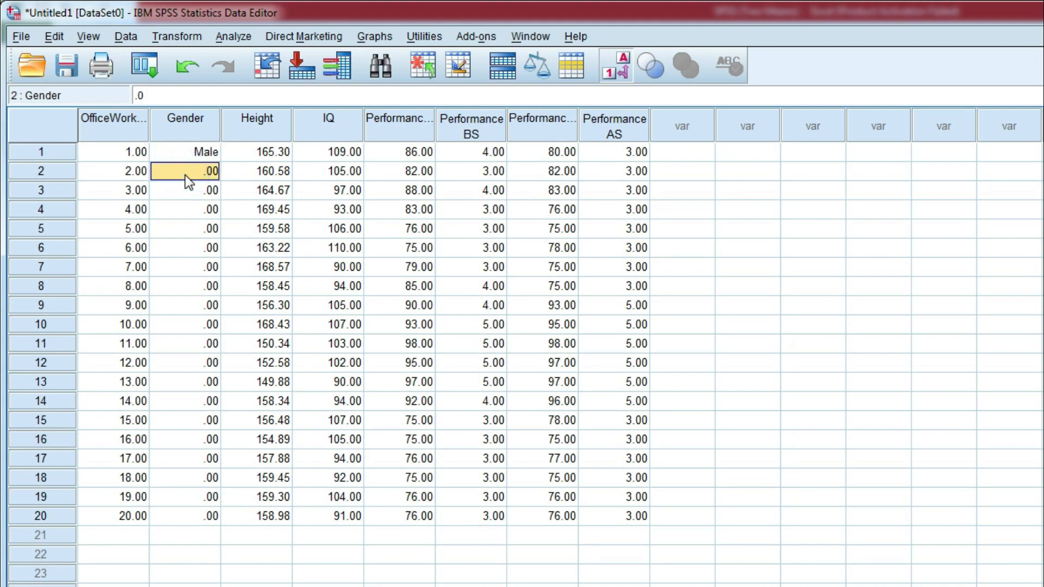
text(Male)
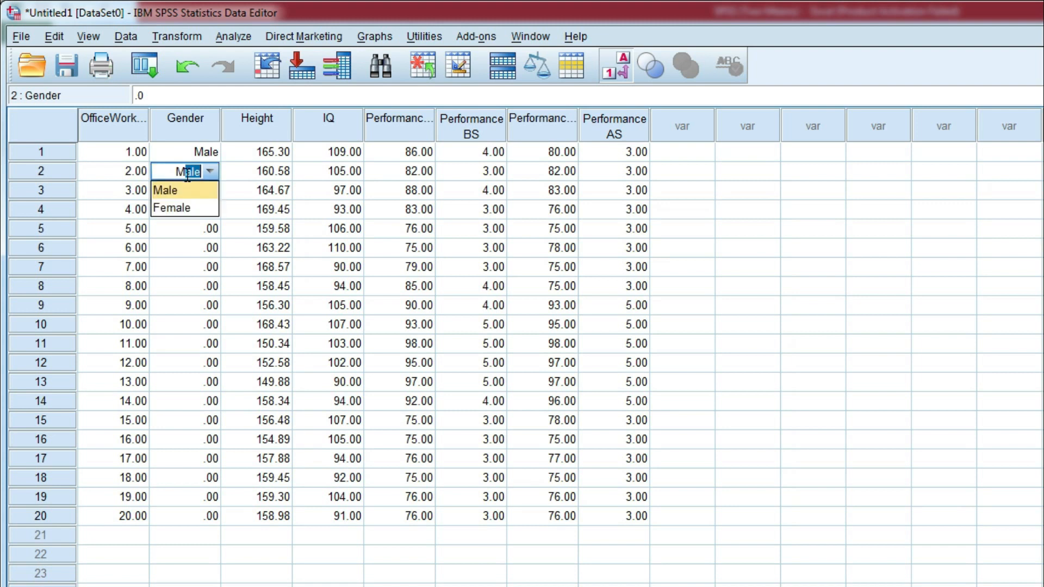
click(193, 187)
click(194, 187)
text(Male)
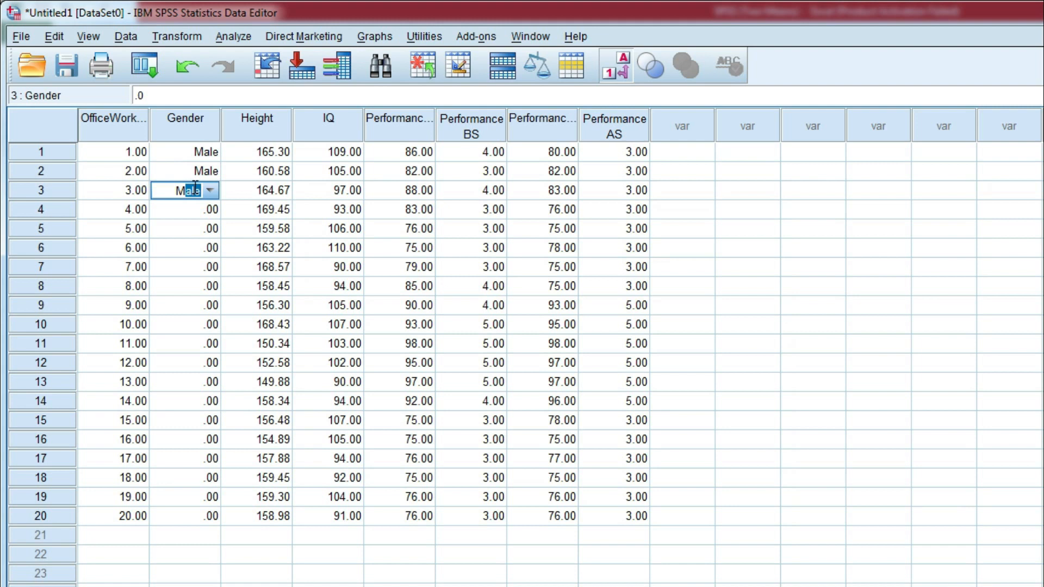
Set the Gender value of cases 4 to 6 to Male, using code 1.
click(188, 210)
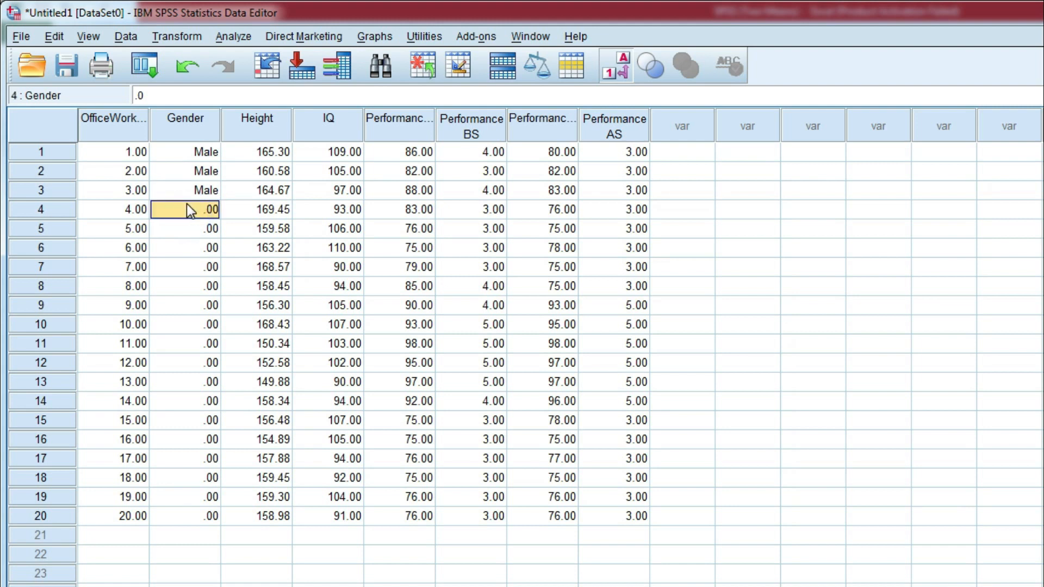
text(m)
click(178, 228)
click(193, 207)
text(1)
click(200, 227)
text(1)
click(194, 245)
text(11)
click(190, 264)
click(192, 245)
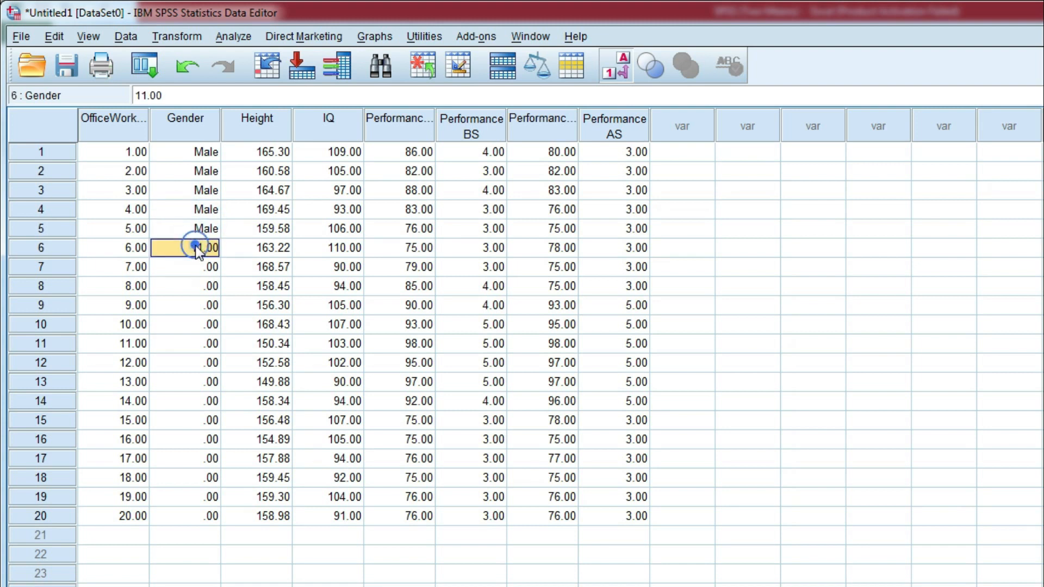
click(192, 266)
click(190, 249)
text(1)
Enter code 1 (Male) as the Gender value of cases 7 to 10.
click(194, 266)
text(1)
click(194, 287)
text(1)
click(193, 305)
text(1)
click(182, 330)
text(1)
Enter code 2 (Female) as the Gender value of cases 11 to 15.
click(190, 345)
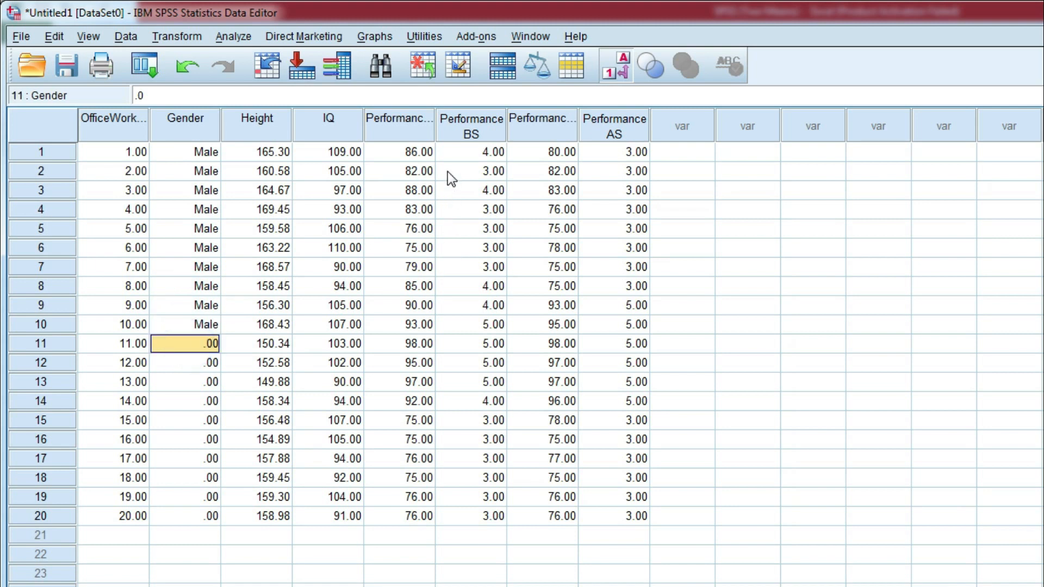
text(22)
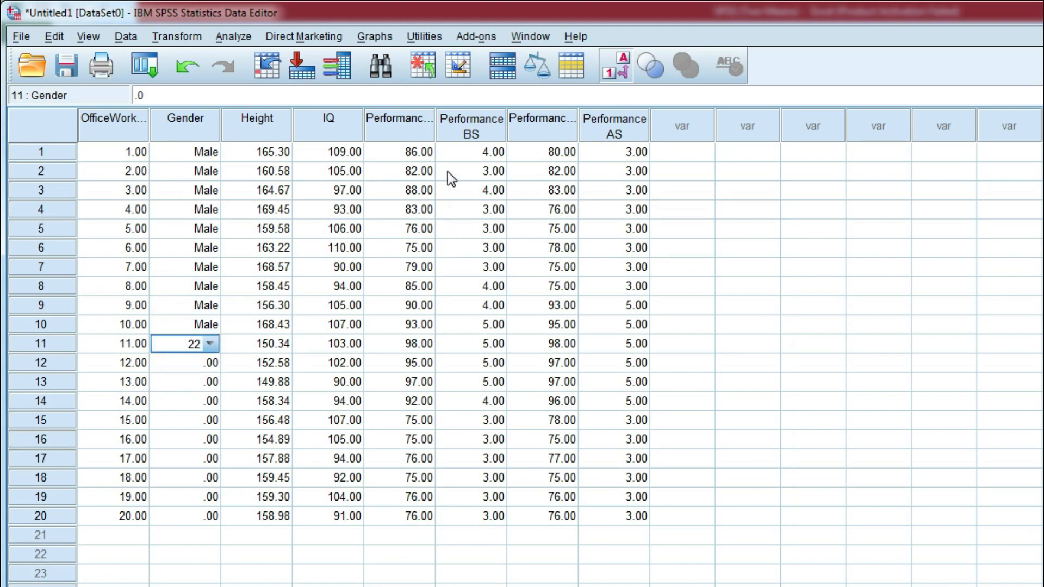
key(BackSpace)
click(188, 364)
text(2)
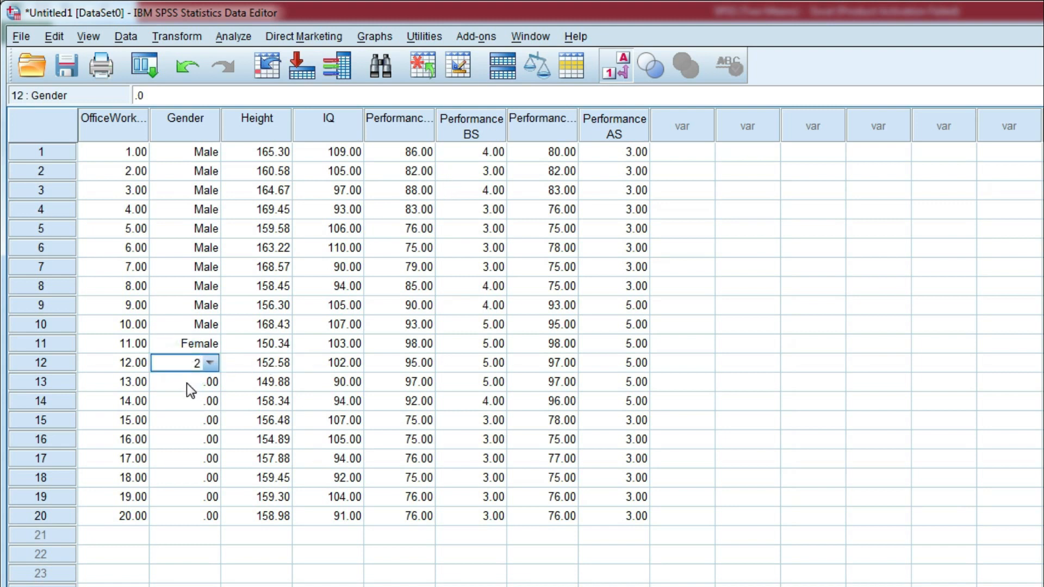
click(187, 383)
text(2)
click(188, 402)
text(2)
click(187, 421)
text(2)
Enter code 2 (Female) as the Gender value of cases 16 to 20.
click(184, 439)
text(2)
click(182, 458)
text(2)
click(187, 479)
text(2)
click(189, 496)
text(2)
click(185, 513)
text(2)
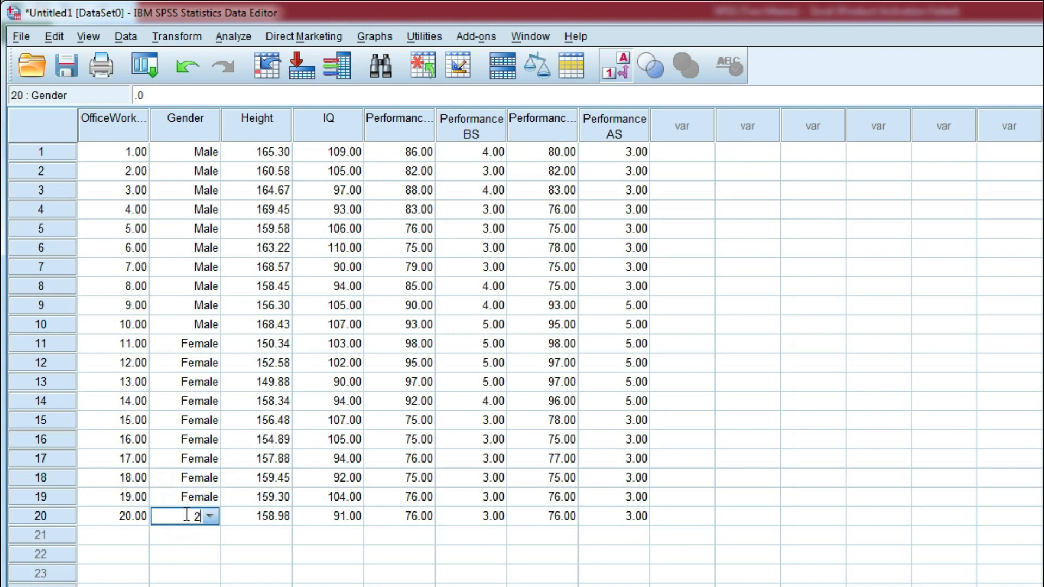
click(167, 541)
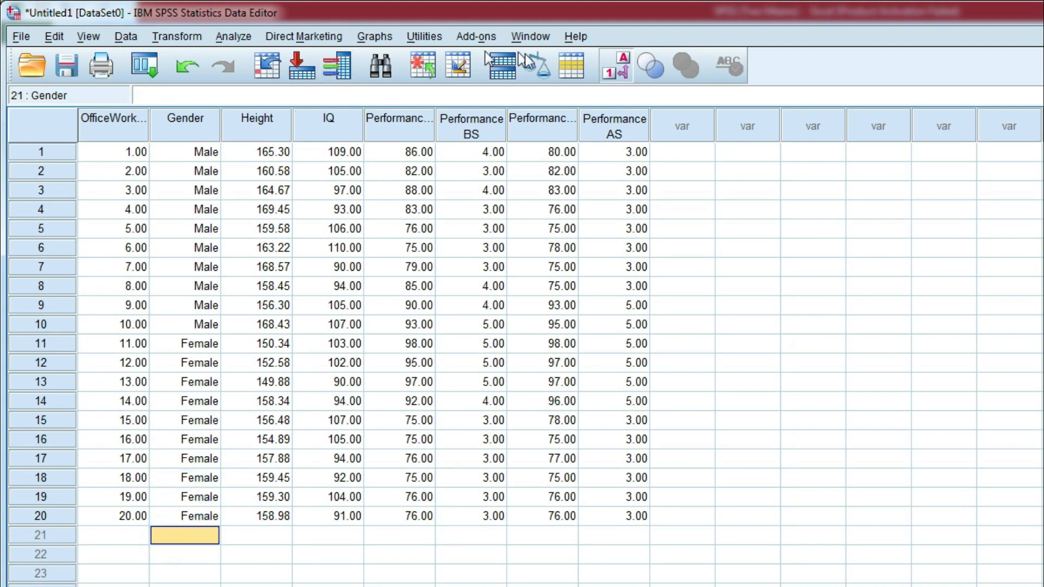
Display the numeric Gender codes in place of the value labels and restore the labels.
click(612, 77)
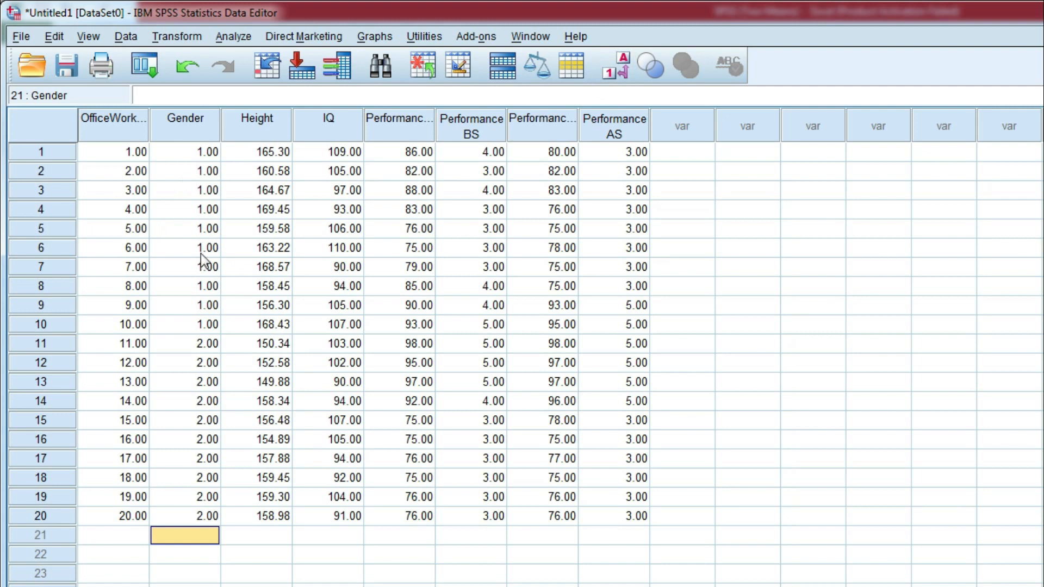
click(612, 65)
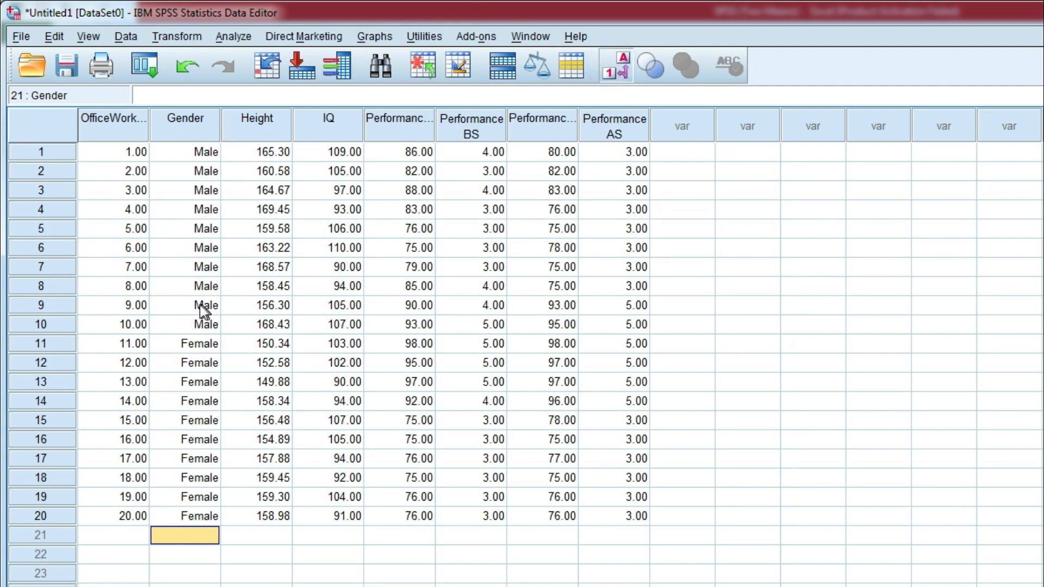
click(399, 586)
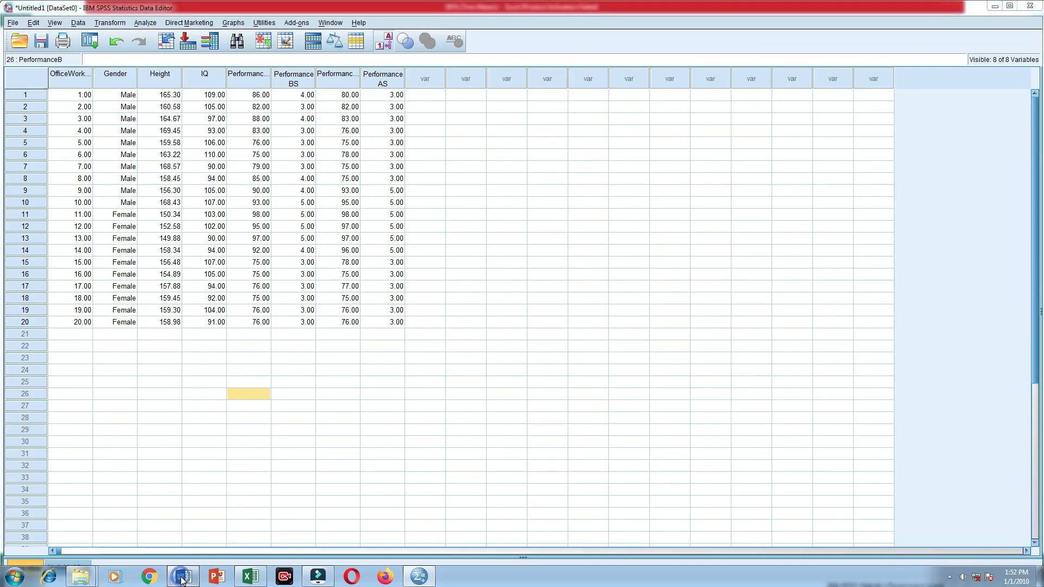
Switch to the Sample Word document and examine the question comparing the office workers' average height with 156.41.
click(183, 576)
click(488, 216)
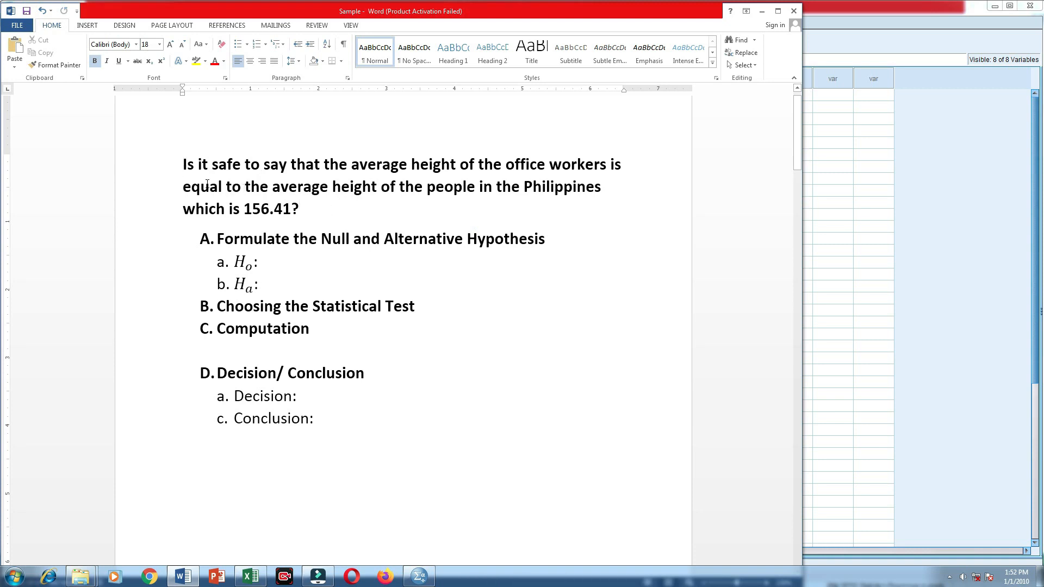
click(185, 168)
drag(244, 211, 297, 214)
click(301, 231)
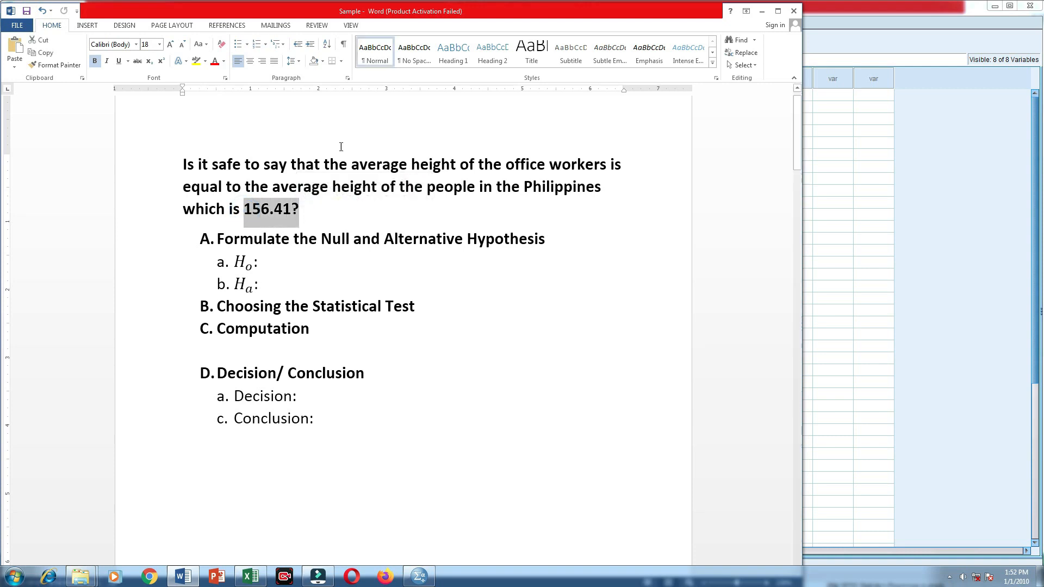
drag(352, 164, 583, 172)
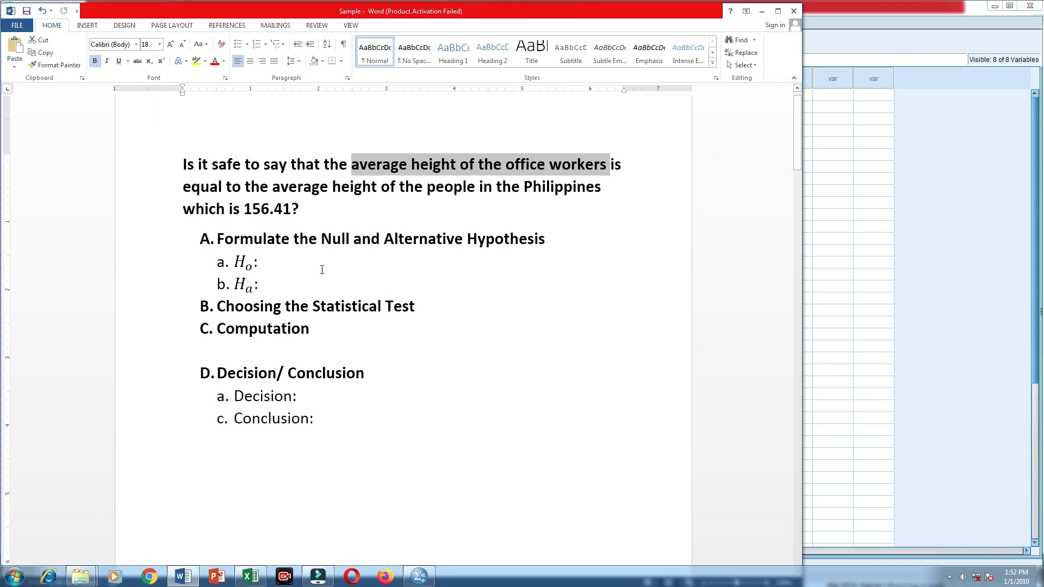
Enter the null hypothesis "There is no significant difference between the height of the office workers and the average height in the Philippines which is 156.41.".
click(300, 265)
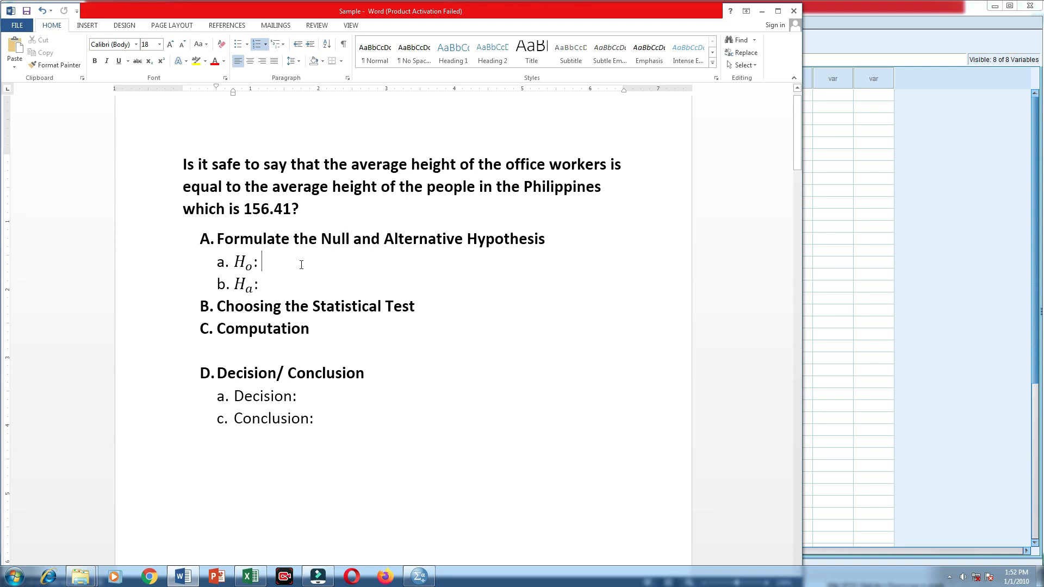
scroll(330, 280, down, 1)
click(284, 230)
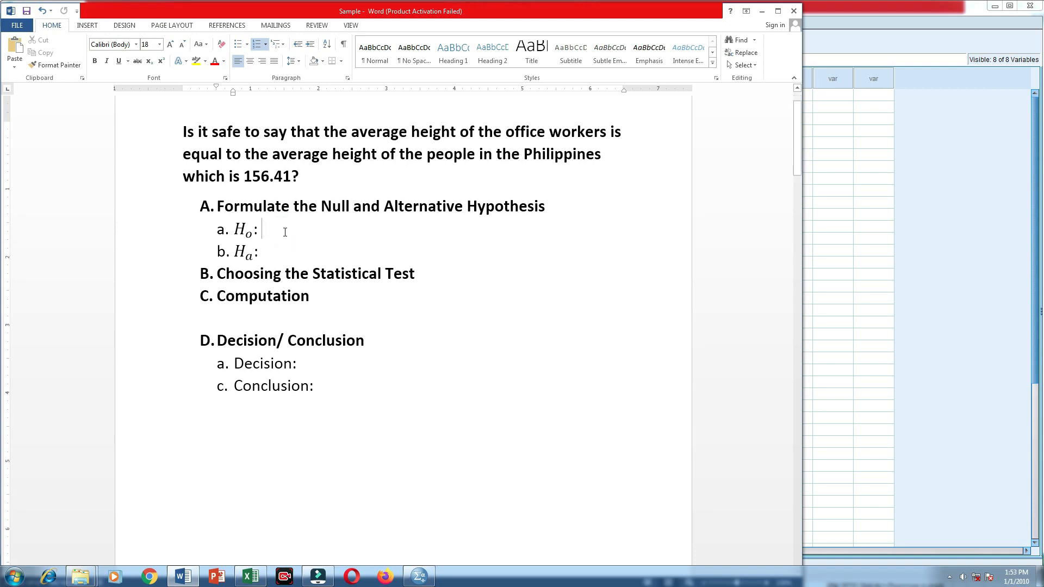
text(There is no significant difference between the height of the office workers and the average height in the Philippines which is 156.41.)
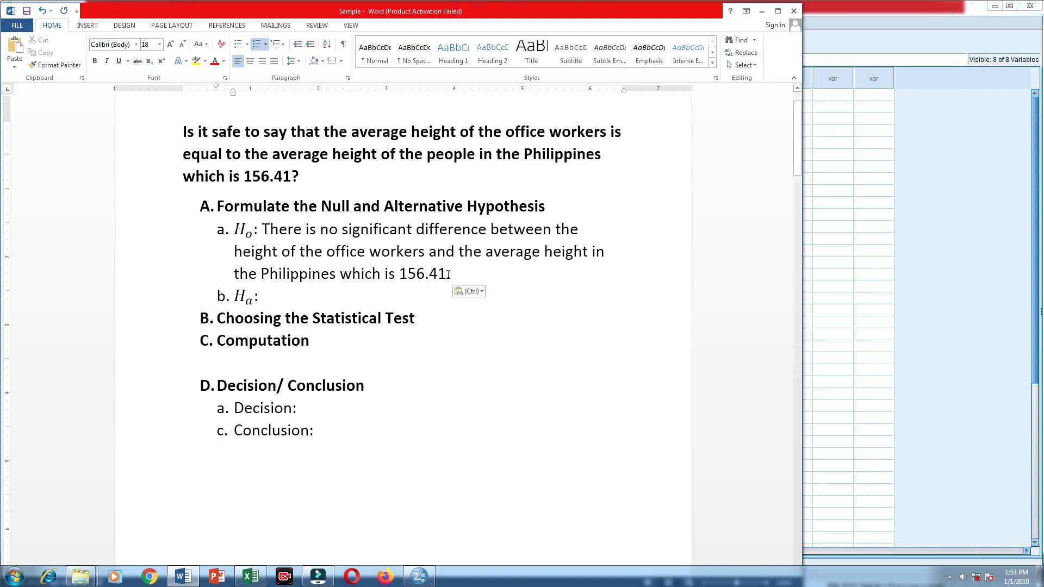
Enter the alternative hypothesis "There is a significant difference between the height of the office workers and the average height in the Philippines which is 156.41.".
click(296, 297)
text(There is no significant difference between the height of the office workers and the average height in the Philippines which is 156.41.)
click(335, 296)
key(BackSpace)
key(BackSpace)
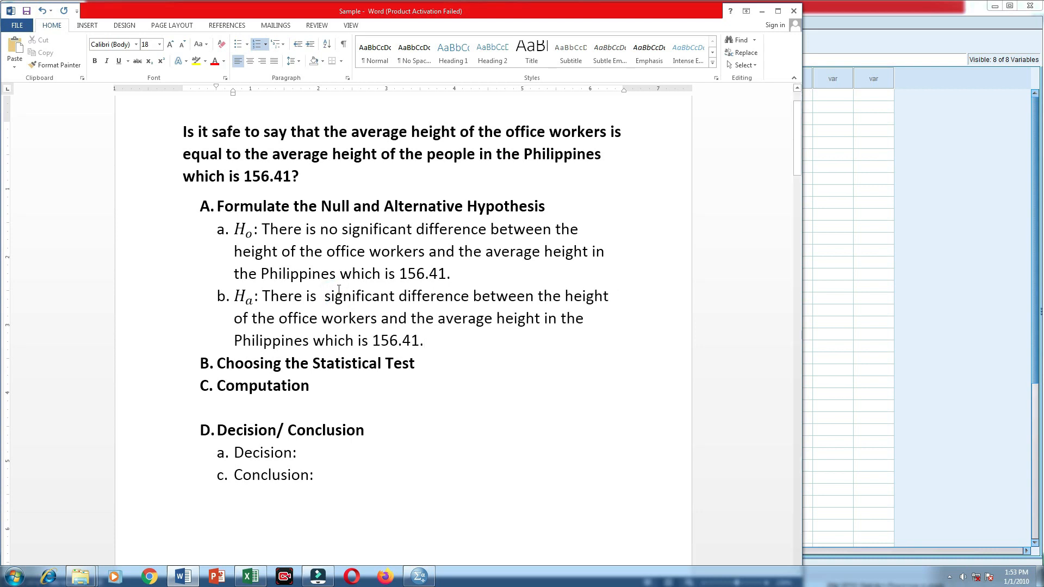
text(a)
click(433, 321)
click(471, 338)
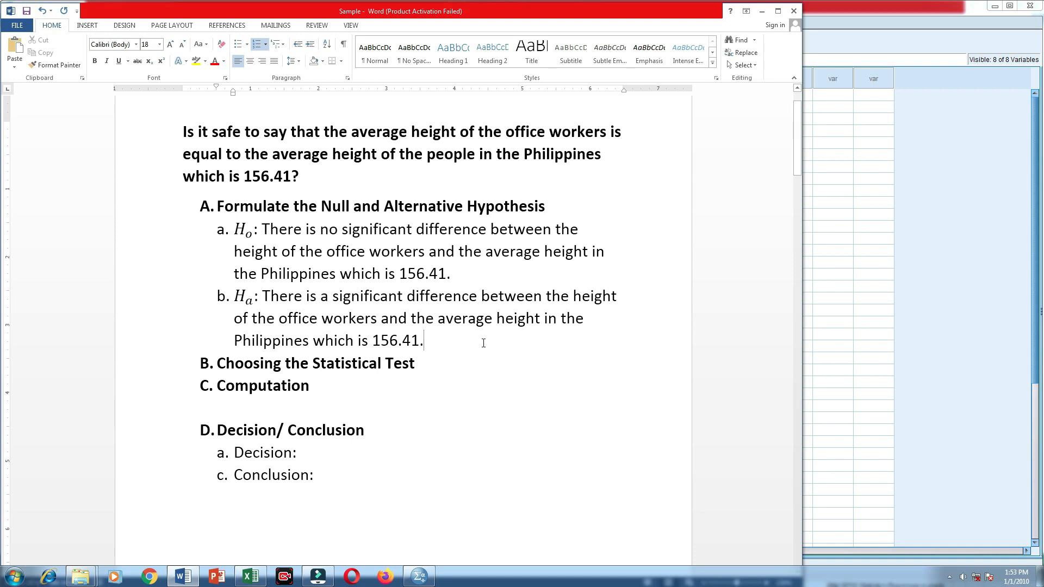
Add an unnumbered, non-bold line "One Sample T Test" under the heading Choosing the Statistical Test.
click(417, 362)
key(Return)
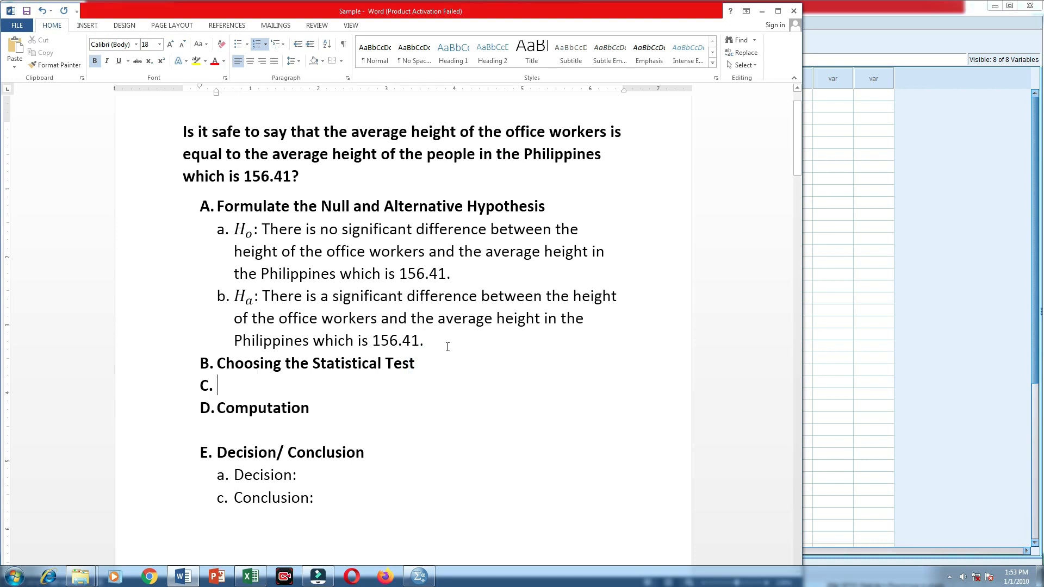
key(BackSpace)
click(95, 63)
text(One Sam)
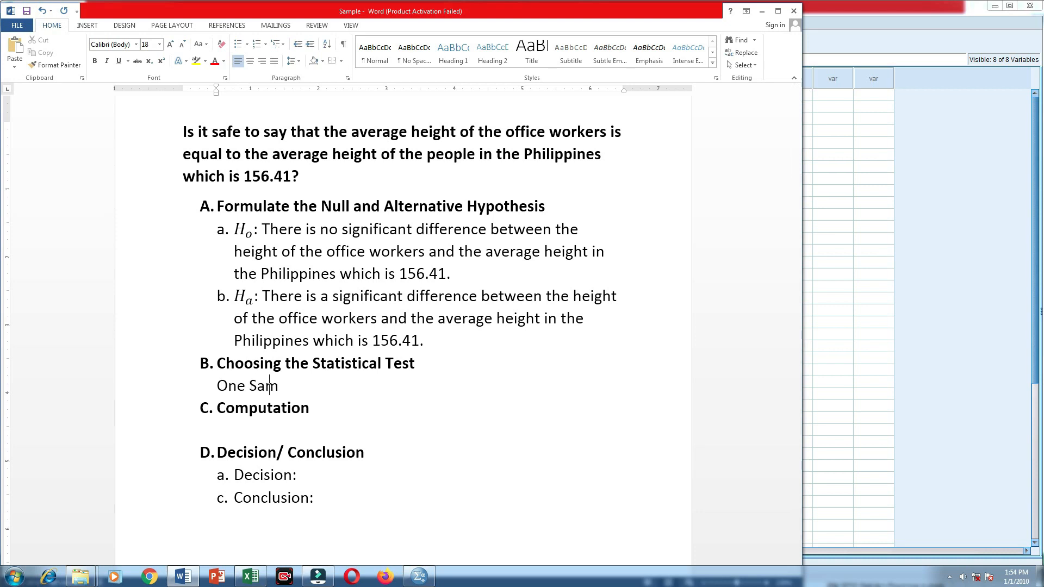
text(ple T Test)
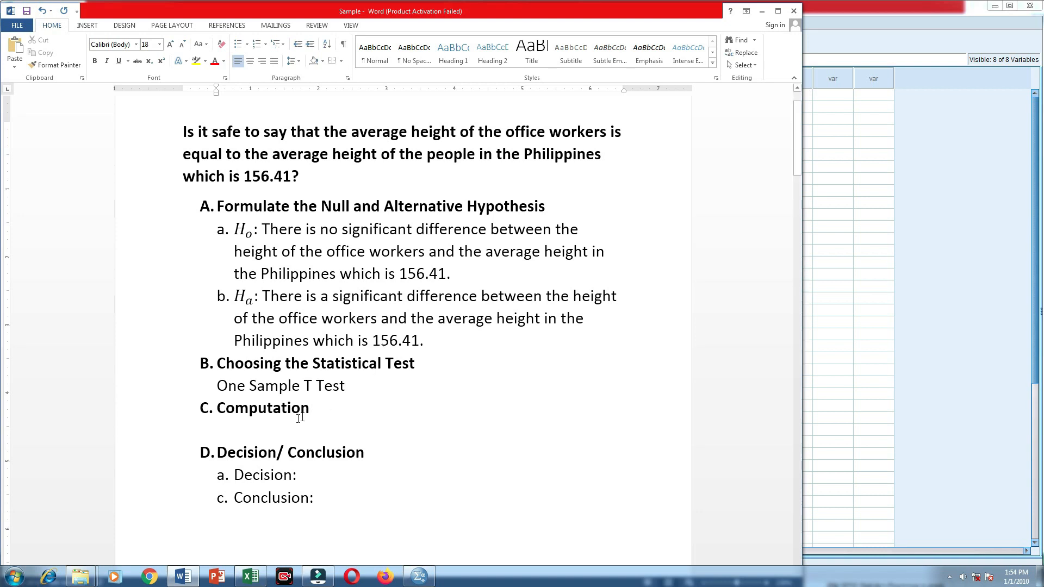
click(283, 428)
Switch back to SPSS and start a One-Sample T Test with Height in cm as the test variable.
click(905, 268)
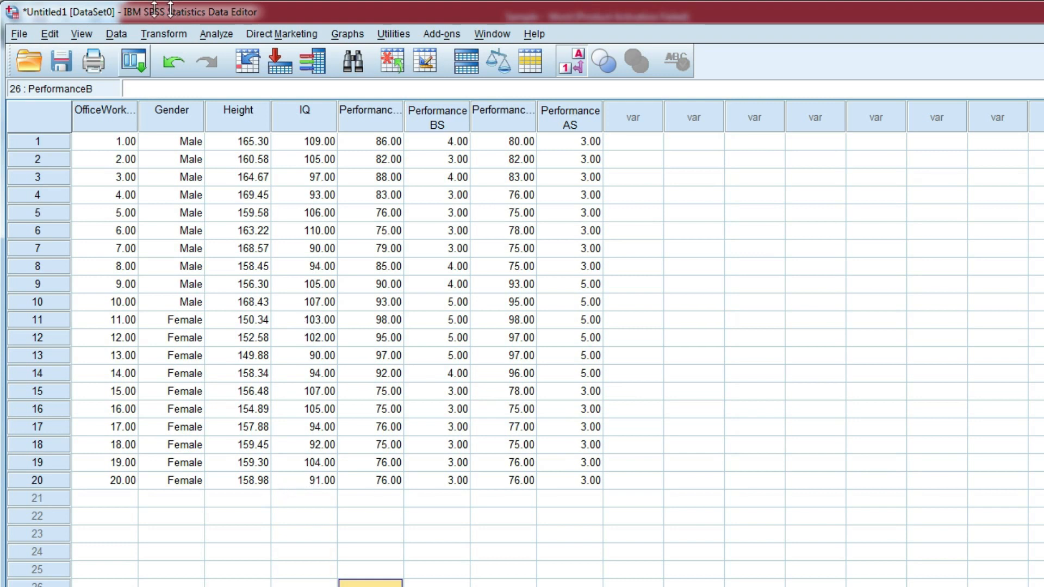
click(205, 34)
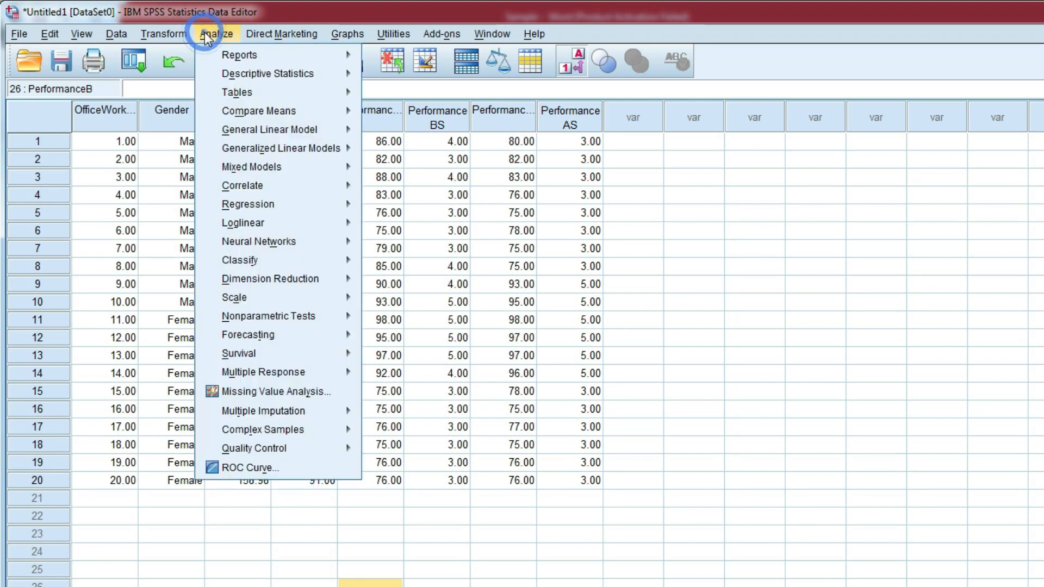
mouse_move(266, 108)
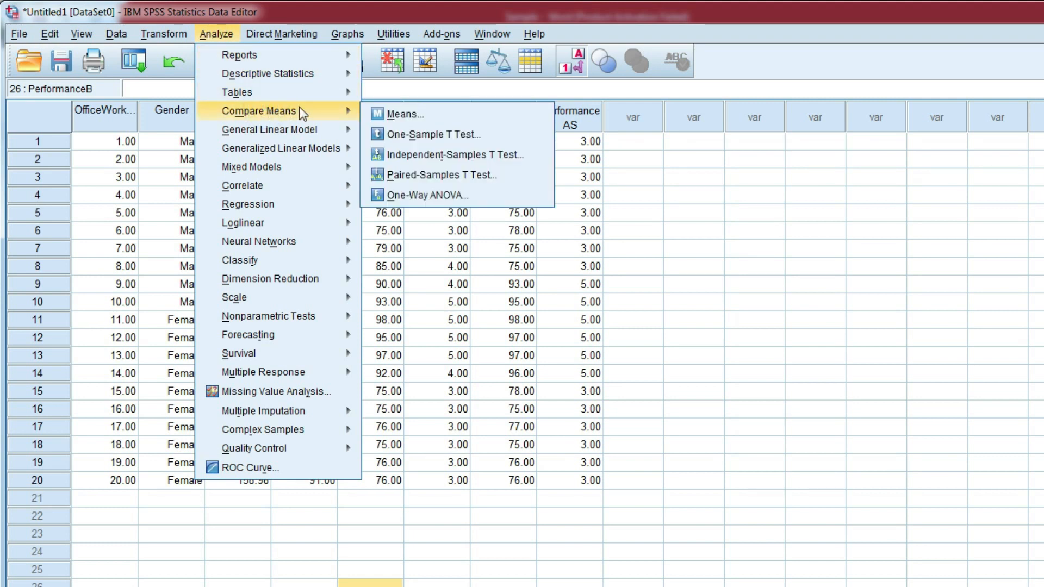
click(405, 134)
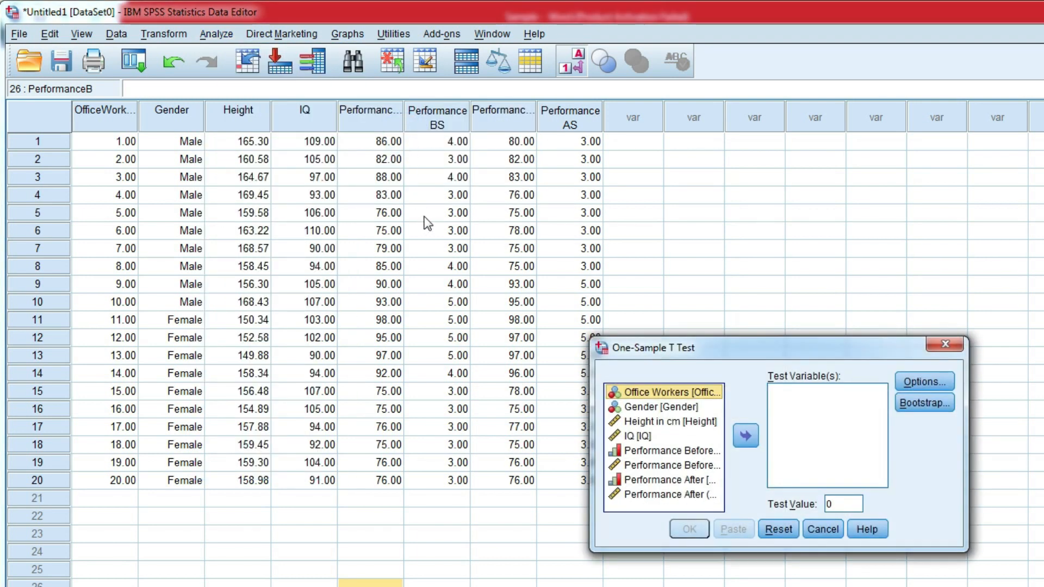
click(668, 421)
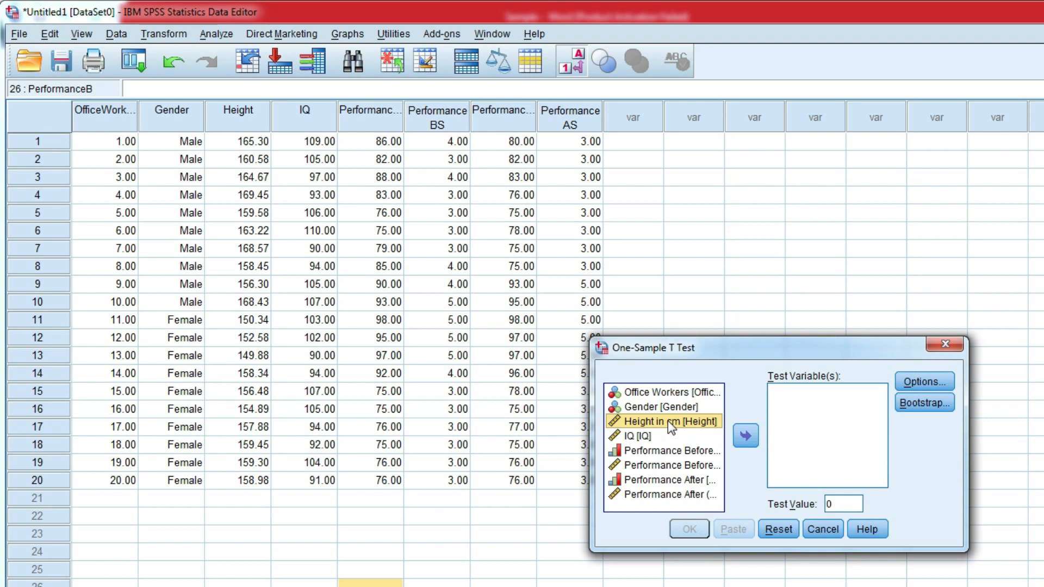
click(748, 439)
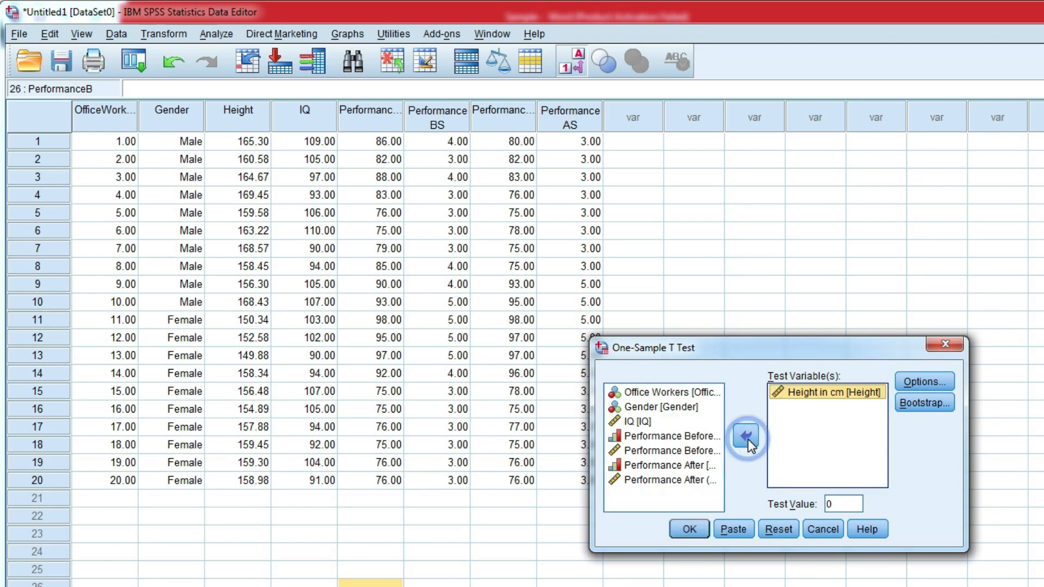
Keep the 95% confidence interval, set the test value to 156.41, and run the One-Sample T Test.
click(902, 379)
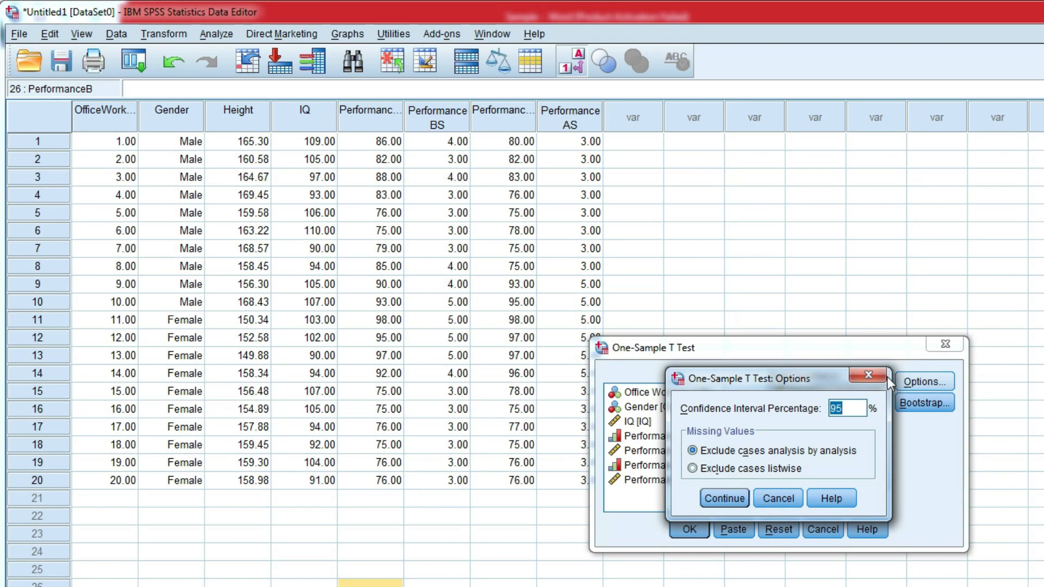
click(713, 499)
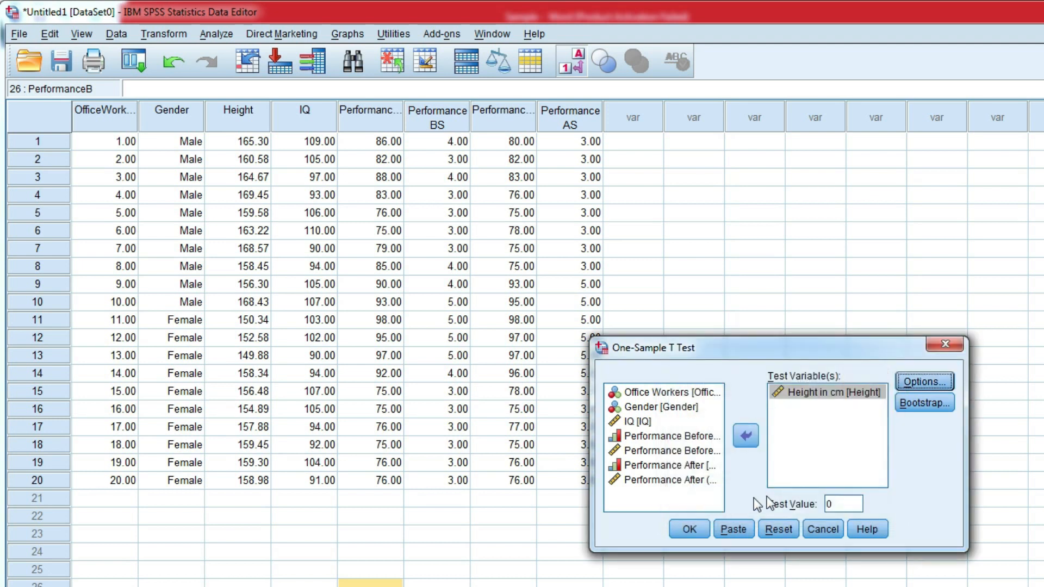
double_click(844, 503)
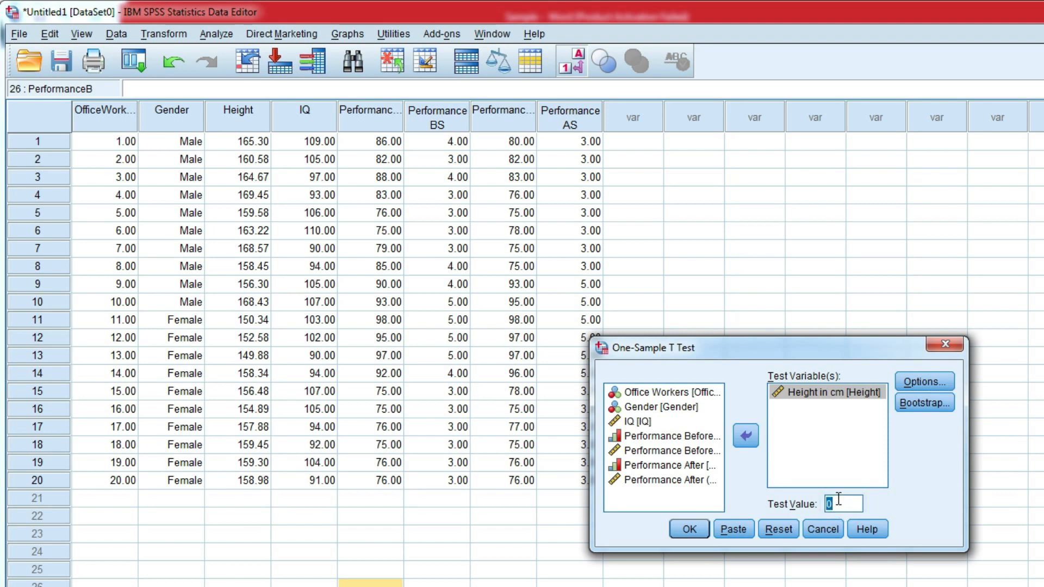
text(156.41)
click(806, 398)
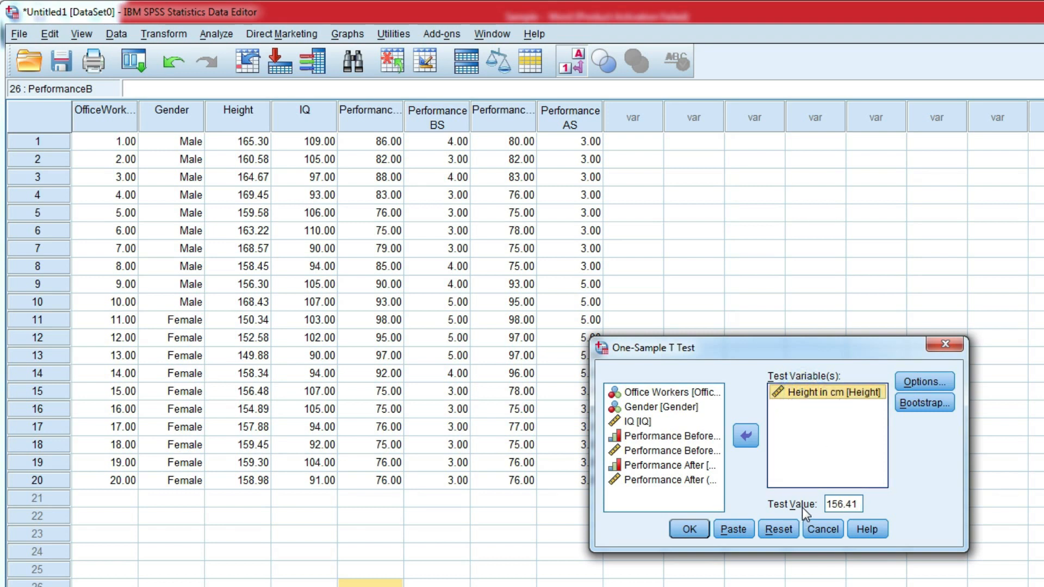
double_click(843, 503)
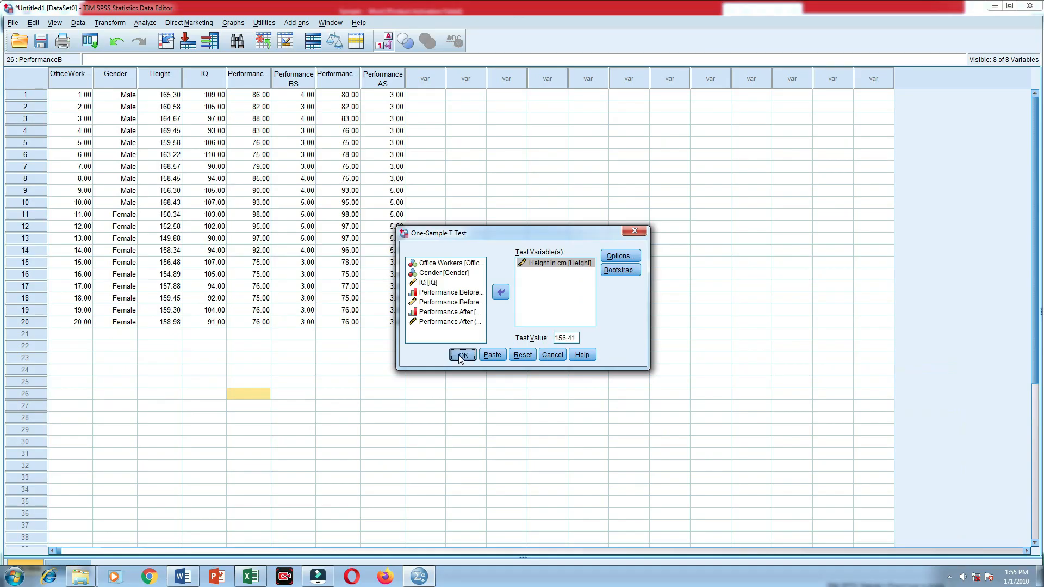
click(687, 530)
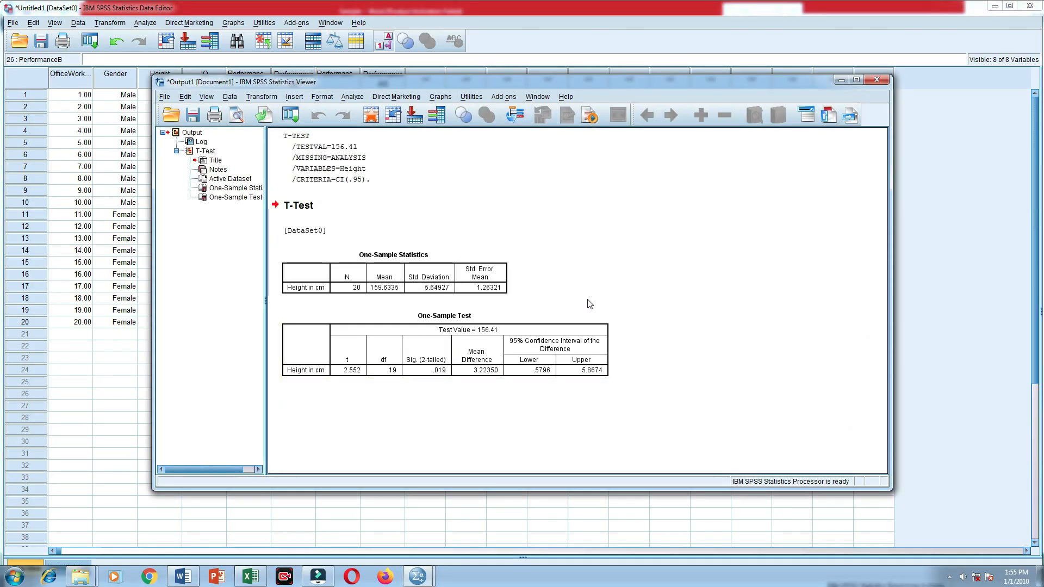
Examine the mean height in the One-Sample Statistics table and the two-tailed significance in the One-Sample Test table.
click(411, 256)
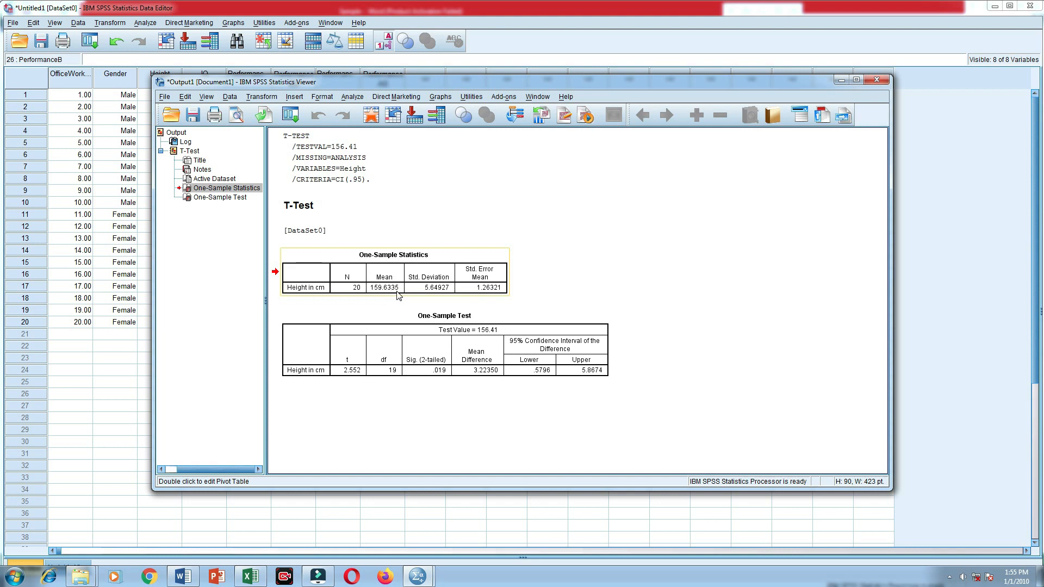
click(461, 322)
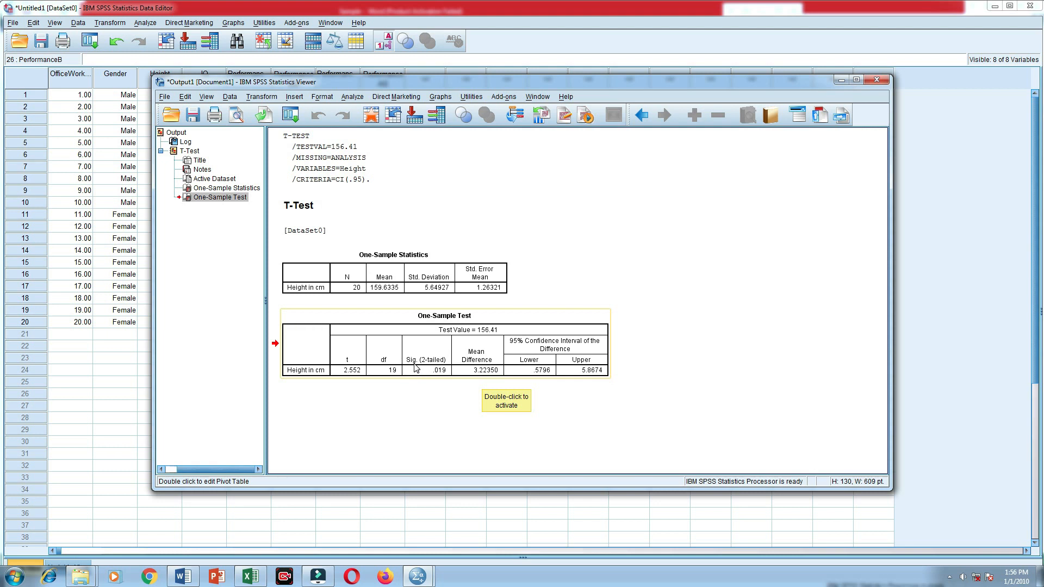
click(439, 382)
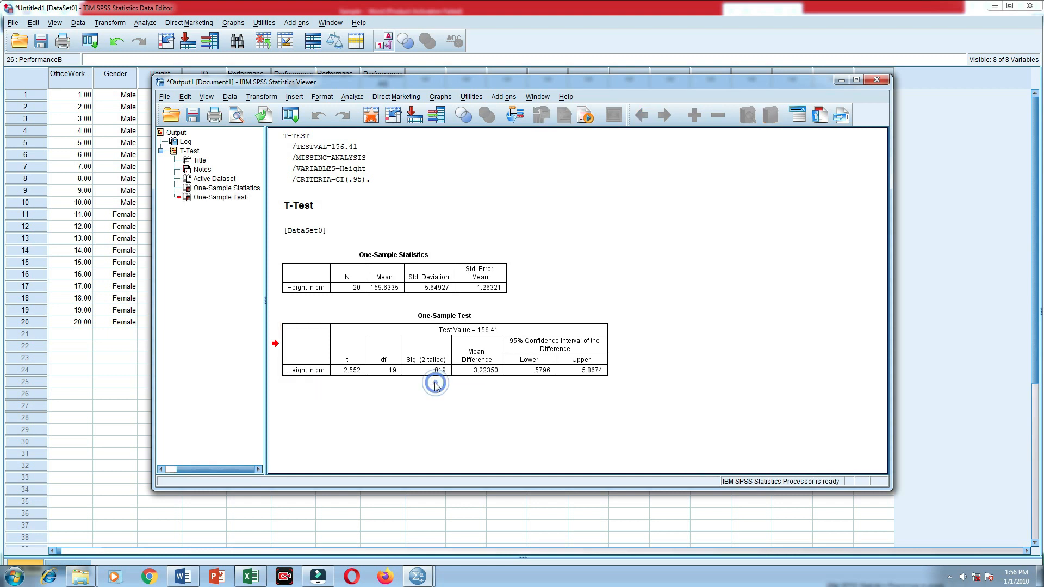
Select the One-Sample Statistics and One-Sample Test tables together and copy them.
click(385, 259)
ctrl+click(403, 325)
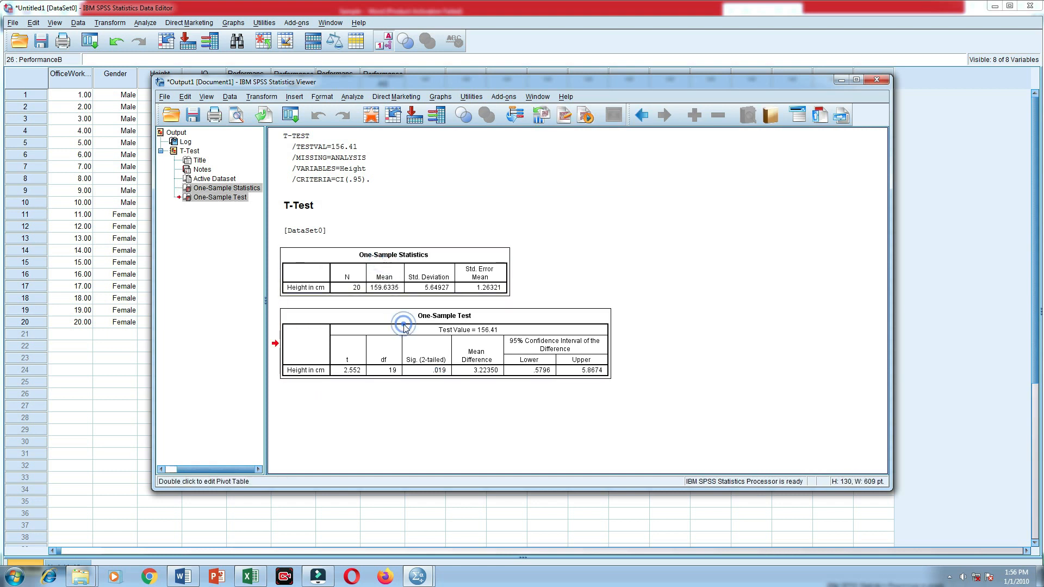
click(544, 250)
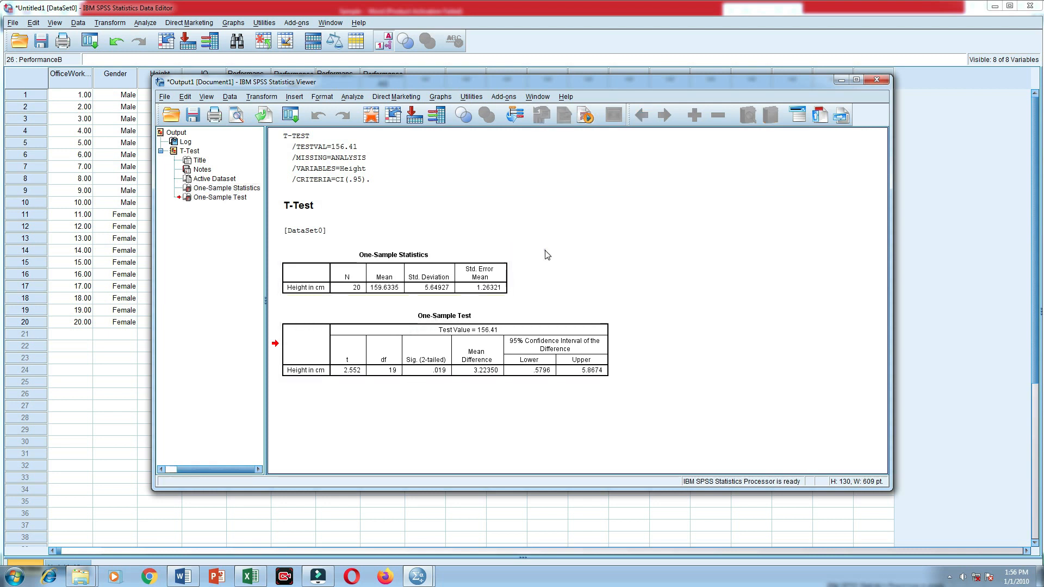
click(440, 264)
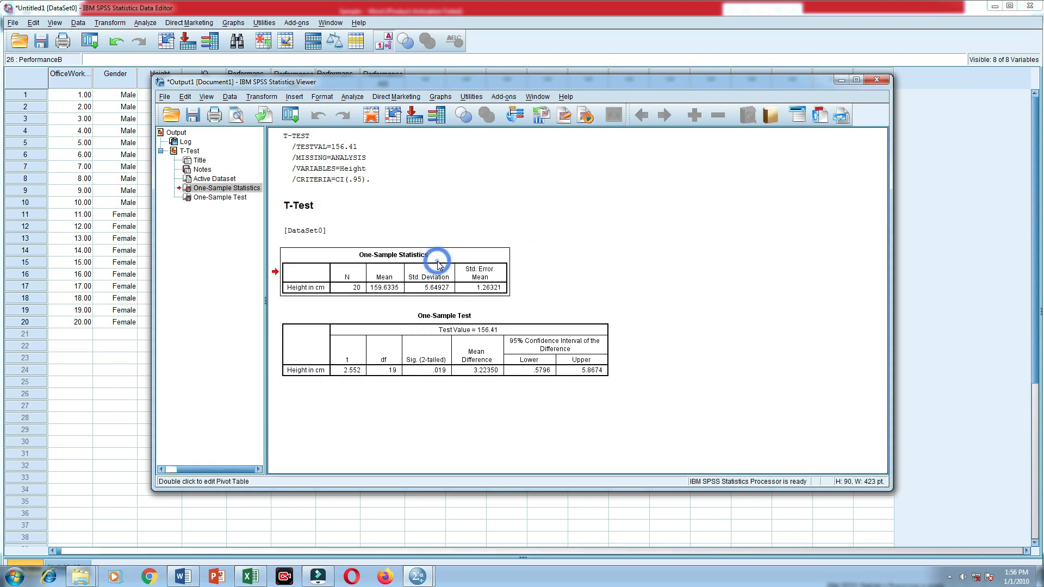
click(422, 330)
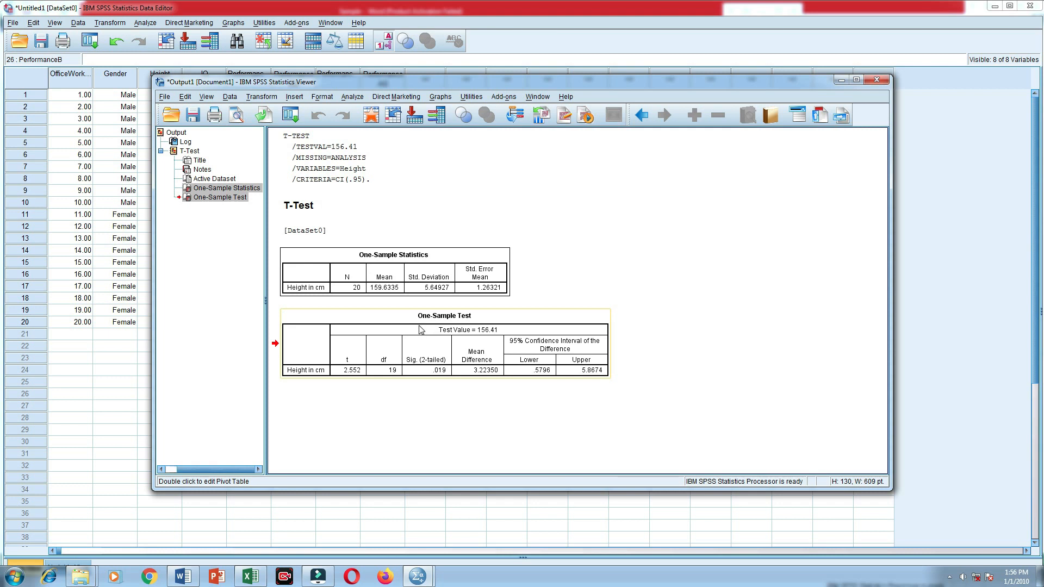
right_click(400, 328)
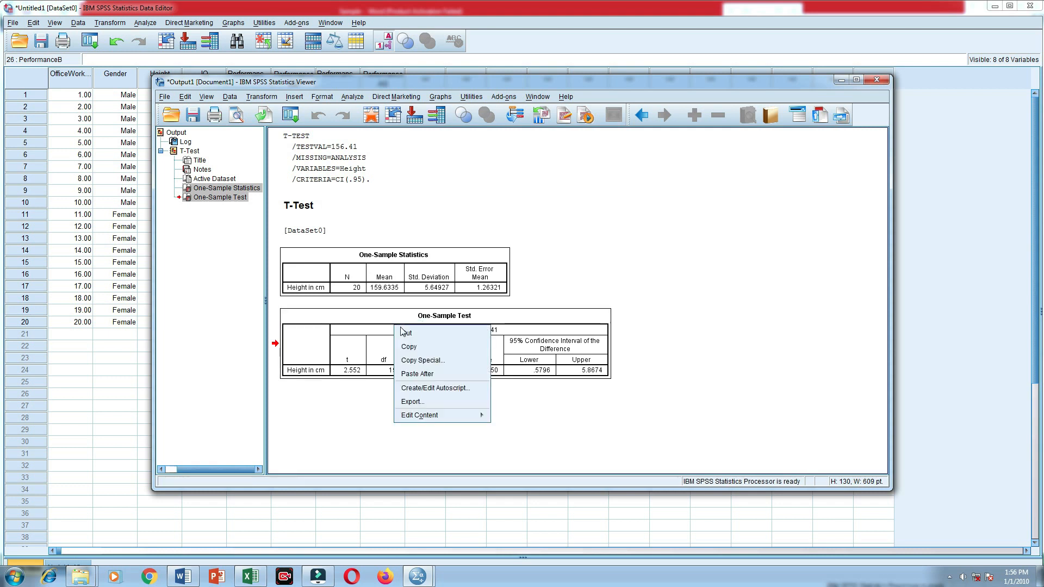
click(409, 346)
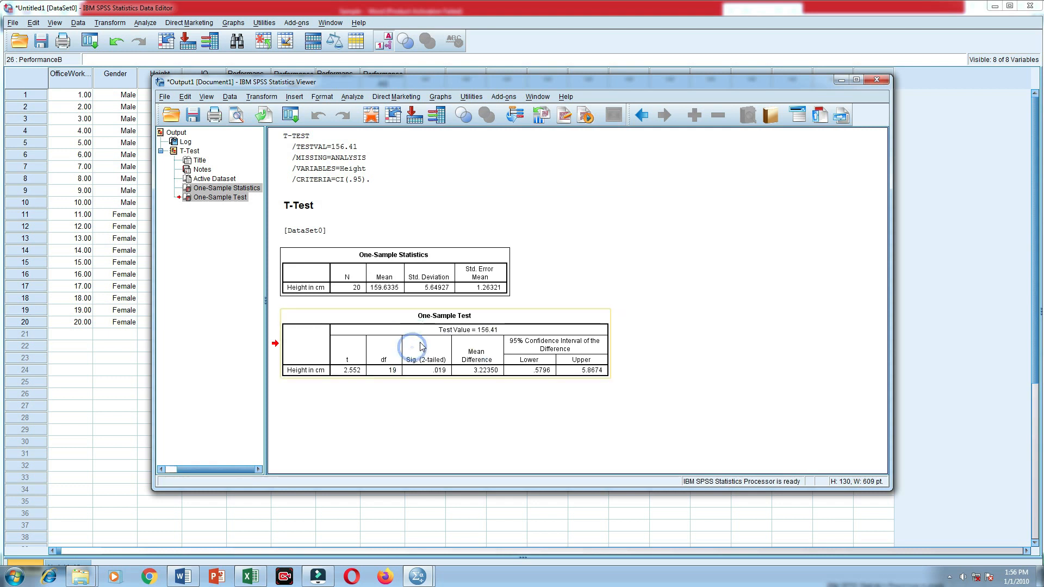
Switch to the Word document and paste the copied tables under the heading Computation of the height question.
click(185, 576)
click(224, 426)
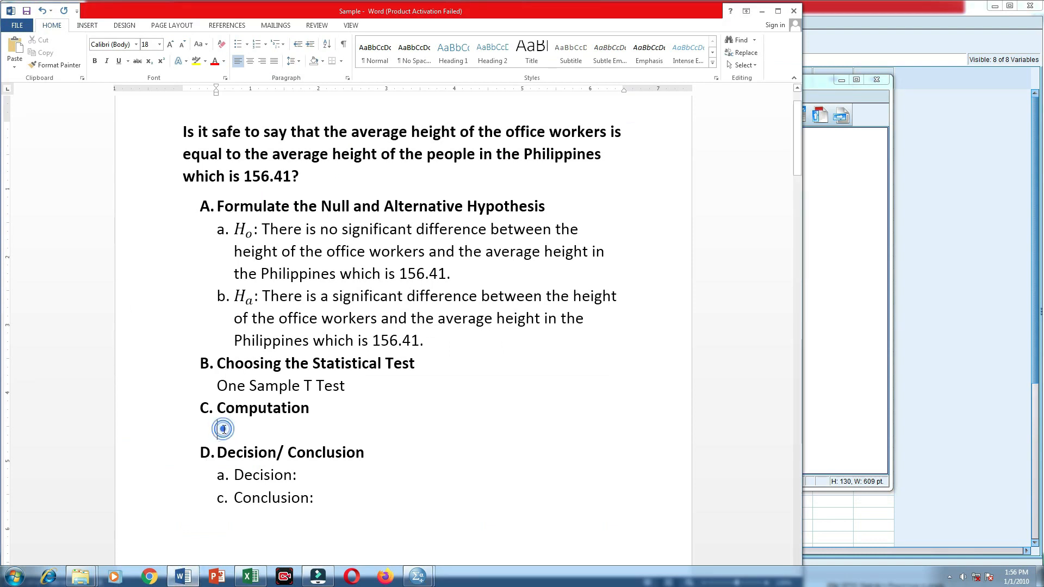
right_click(224, 432)
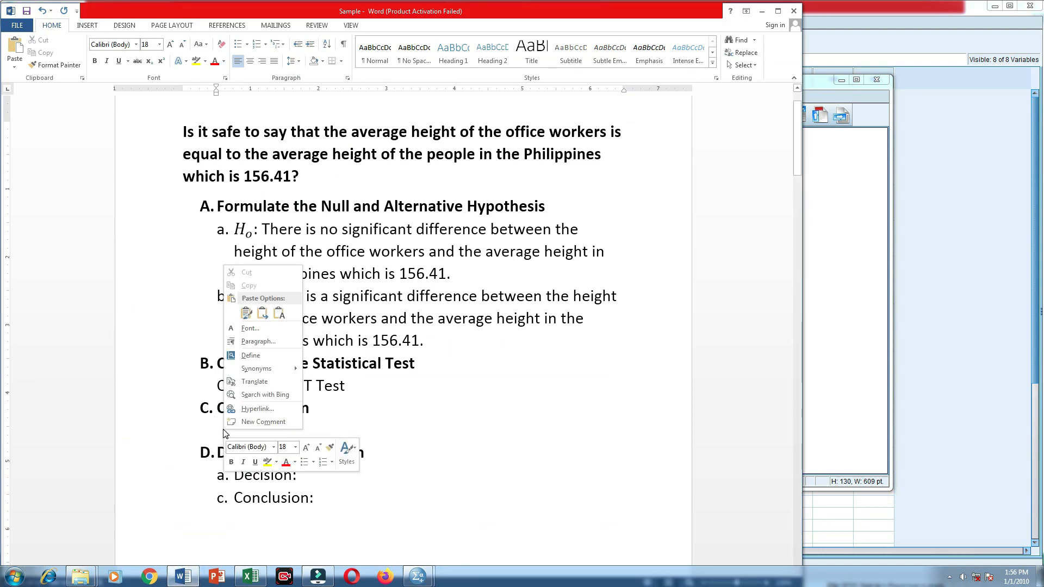
click(246, 314)
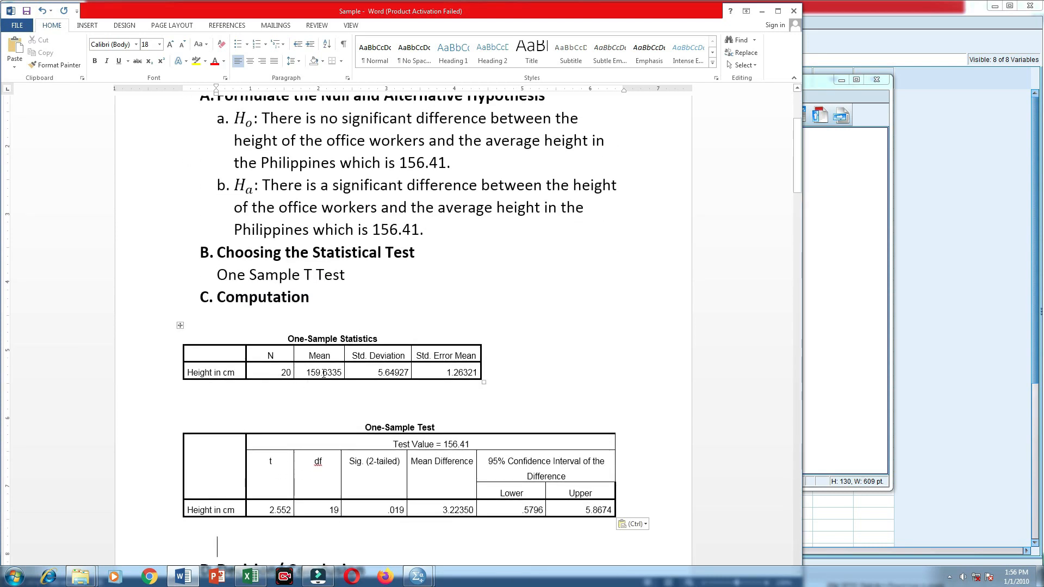
Remove the extra blank lines above the first table, between the tables, and before the heading Decision/ Conclusion.
scroll(324, 373, down, 1)
click(267, 253)
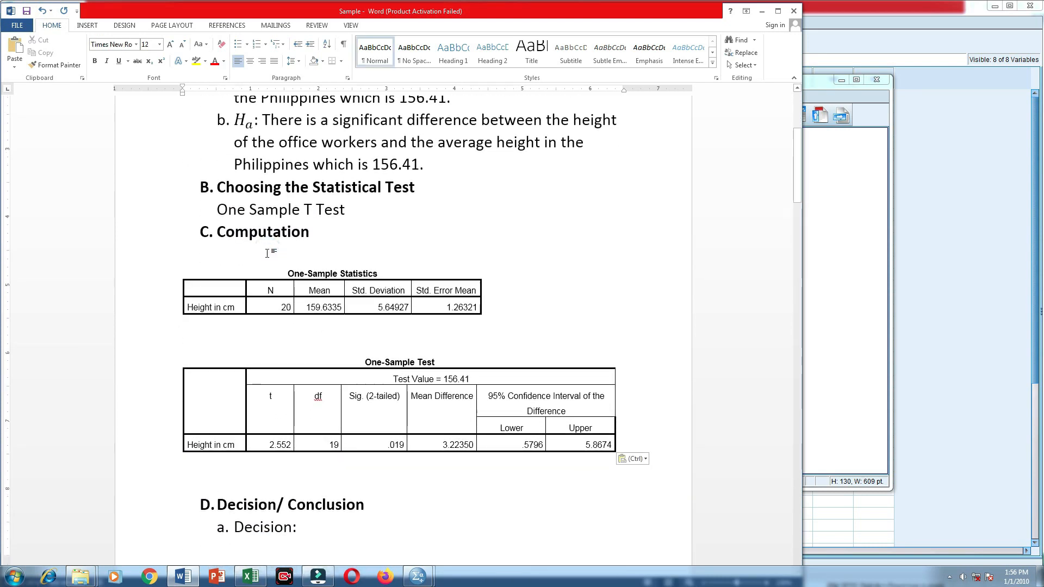
key(Delete)
click(323, 314)
key(Delete)
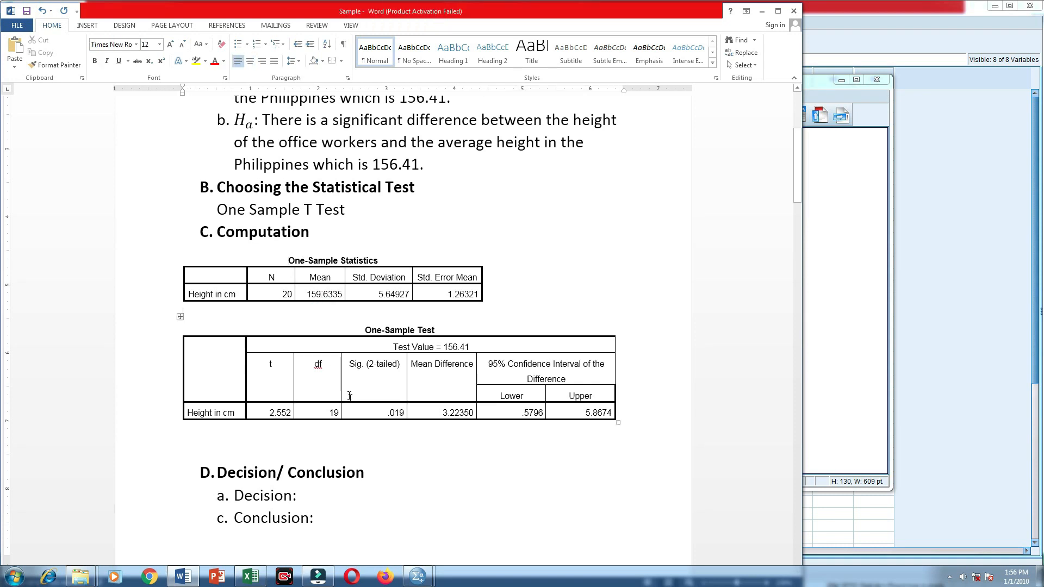
click(238, 450)
key(Delete)
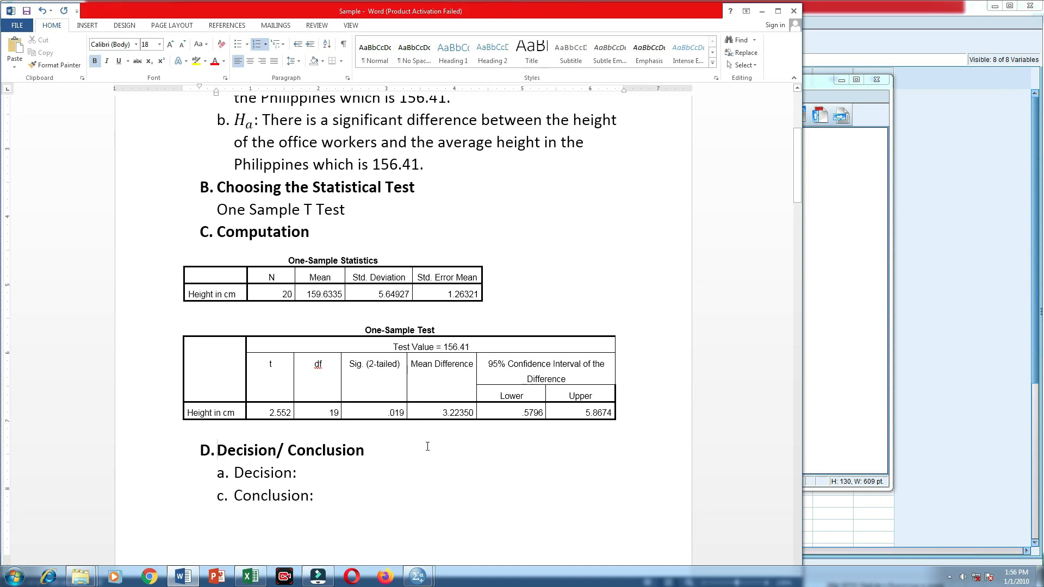
Enter the decision "Since the computed p-value is 0.019 which is lower than the critical value which is 0.05, then we reject the null hypothesis.".
click(361, 468)
text(Since the computed p-value )
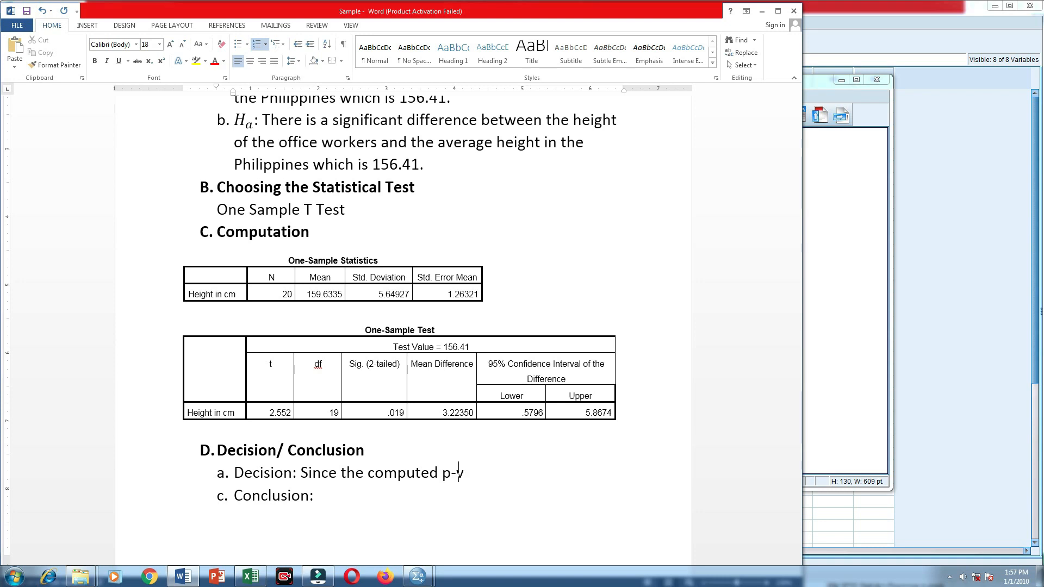
text(is)
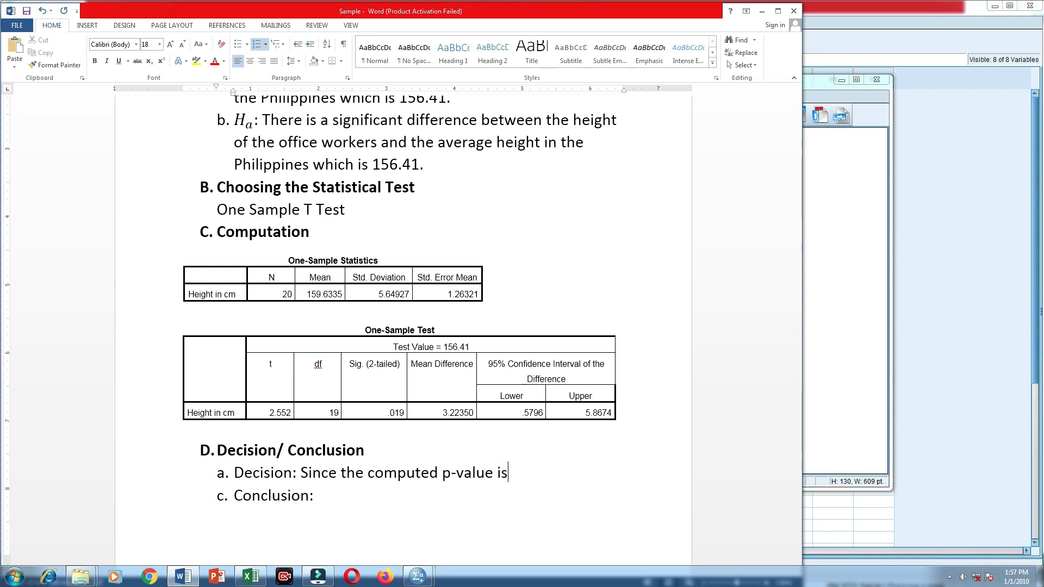
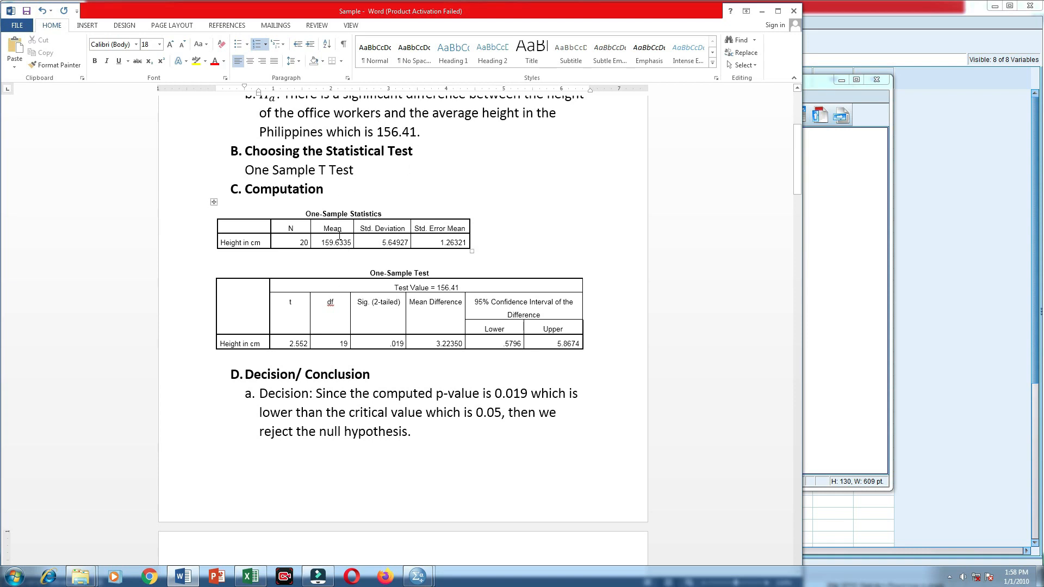
Check the mean height in the One-Sample Statistics table, and go to the question about the average IQ.
drag(321, 244, 350, 246)
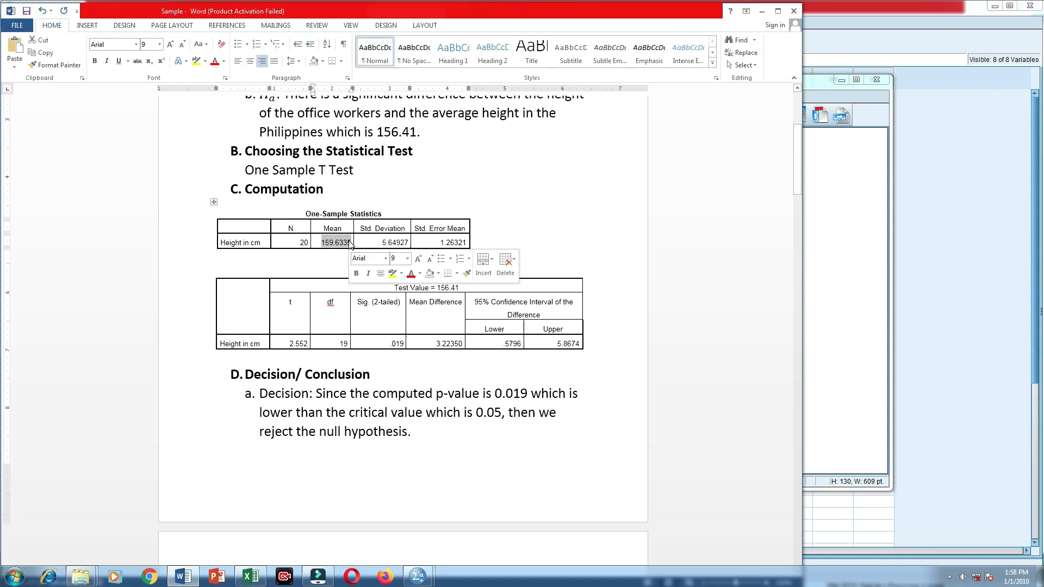
click(336, 259)
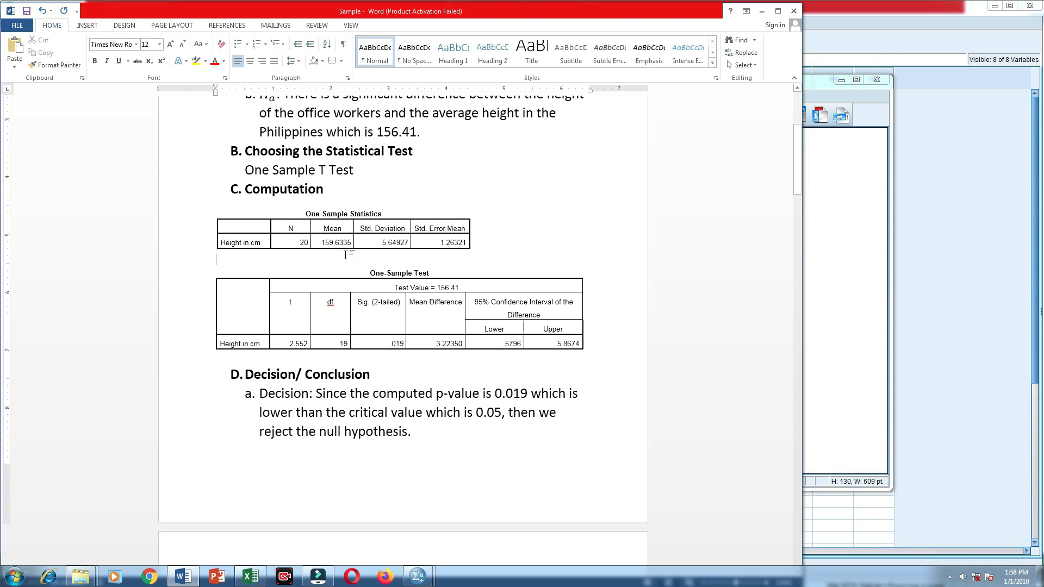
scroll(346, 255, down, 1)
scroll(346, 255, down, 4)
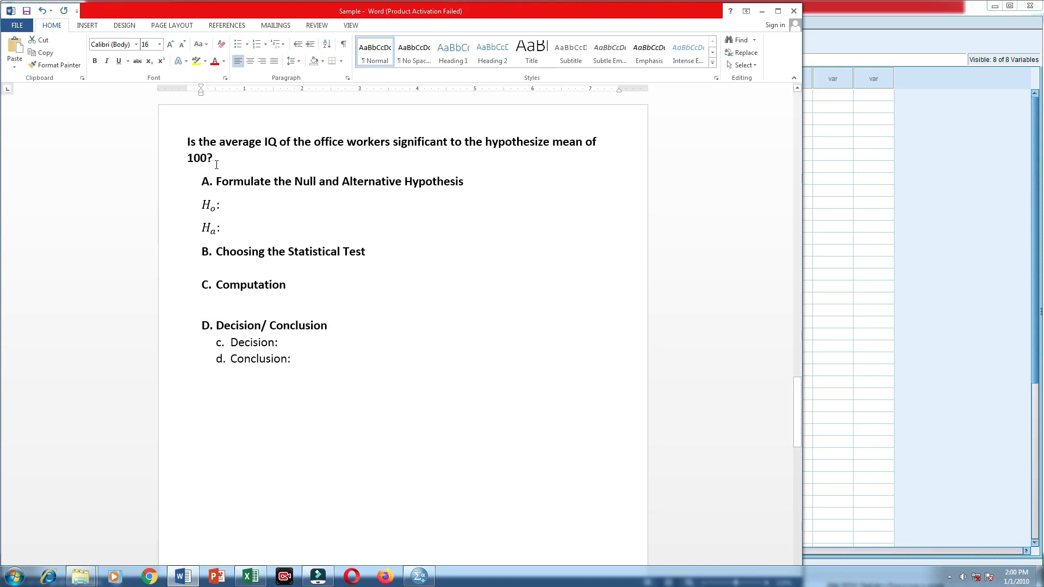
Enter the IQ null hypothesis "There is no significant difference between the IQ of the office workers and the hypothesize mean of 100.".
click(254, 206)
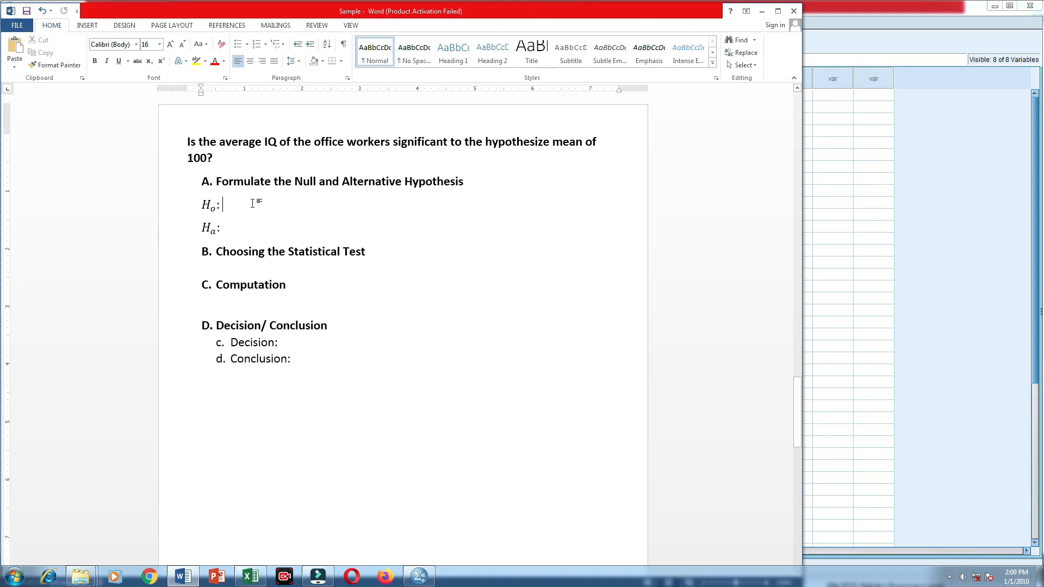
text(There is no significant difference between the IQ of the office workers and the hypothesize mean of 100.)
click(277, 206)
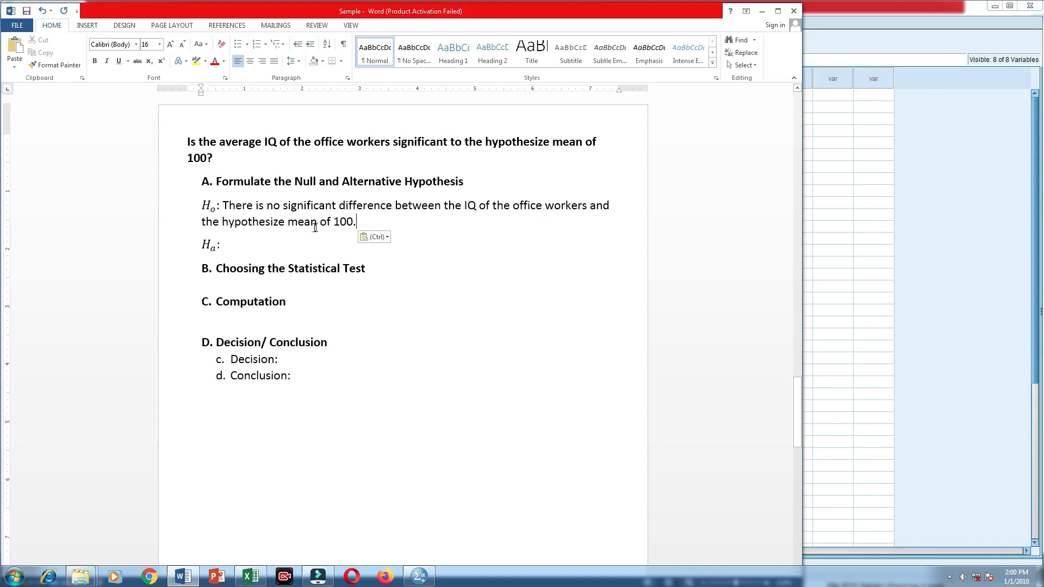
Enter the IQ alternative hypothesis "There is a significant difference between the IQ of the office workers and the hypothesize mean of 100.".
click(251, 245)
text(There is no significant difference between the IQ of the office workers and the hypothesize mean of 100.)
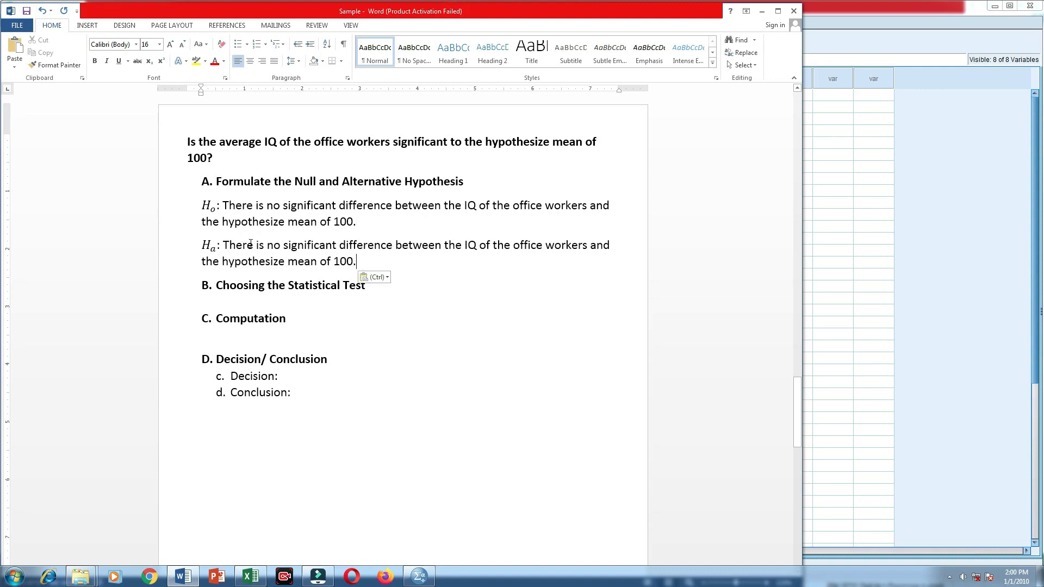
double_click(273, 246)
key(BackSpace)
text(a)
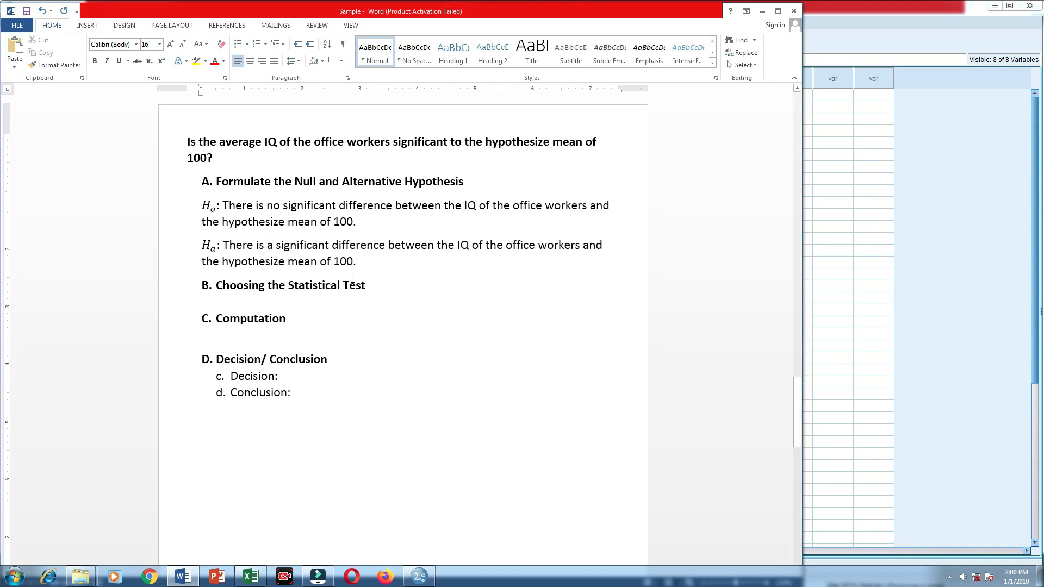
click(349, 283)
click(365, 263)
Add "One Sample T Test" under Choosing the Statistical Test for the IQ question, and switch back to the SPSS data.
click(289, 303)
text(One S)
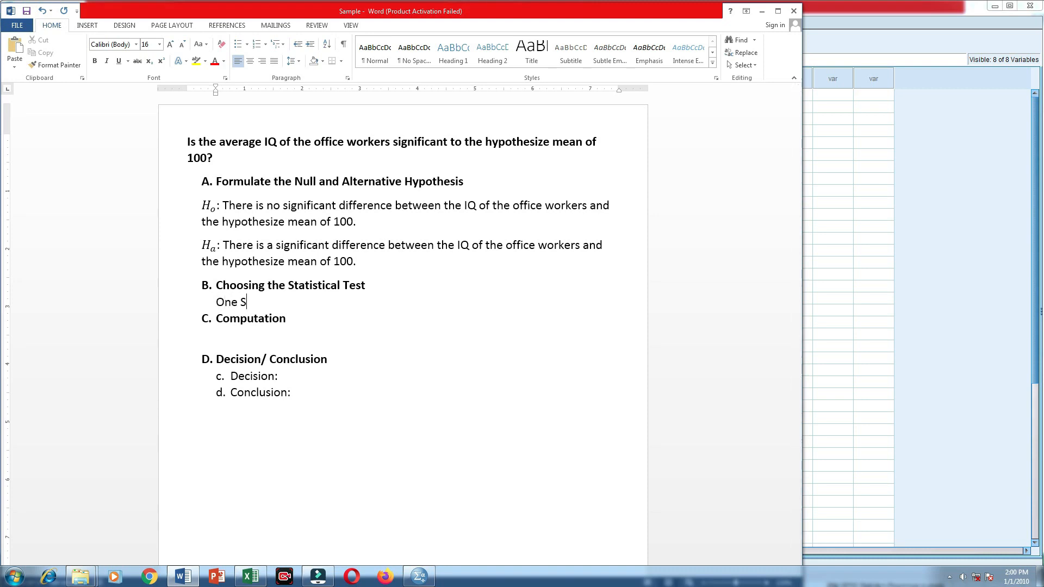
text(ample T Test)
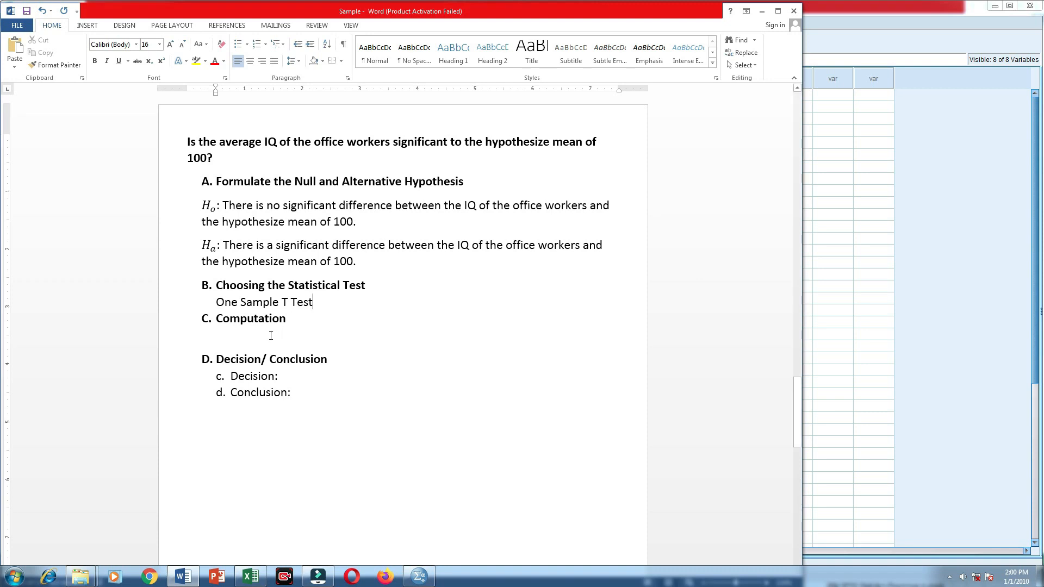
click(253, 341)
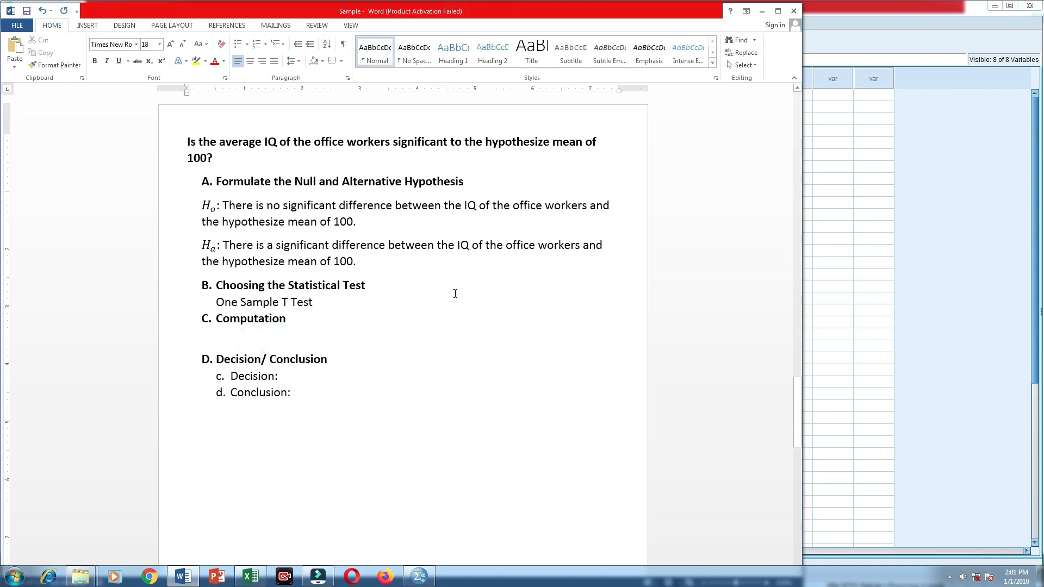
click(877, 182)
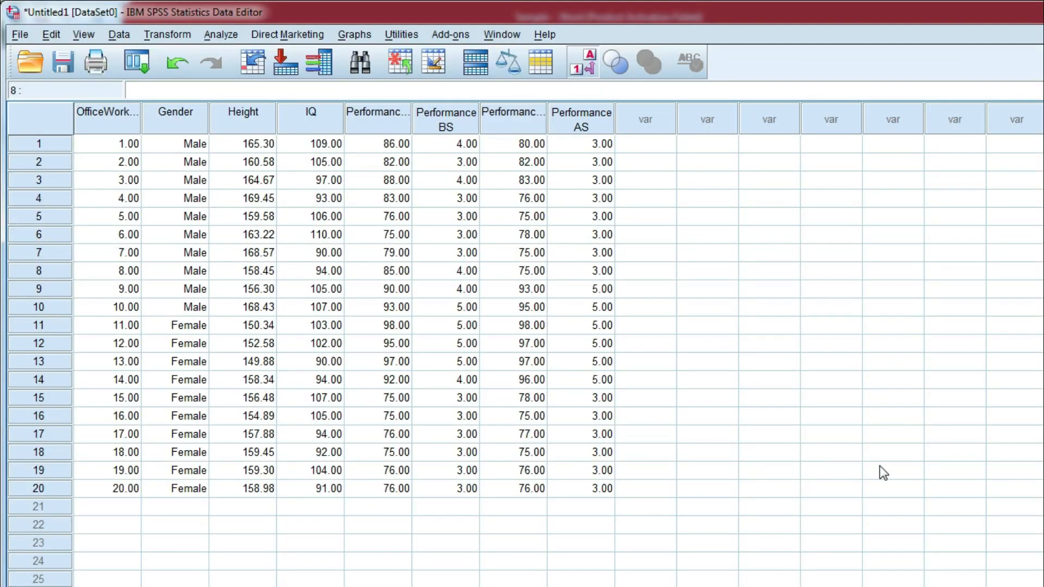
Reopen the One-Sample T Test setup and remove Height in cm from the test variables.
click(222, 36)
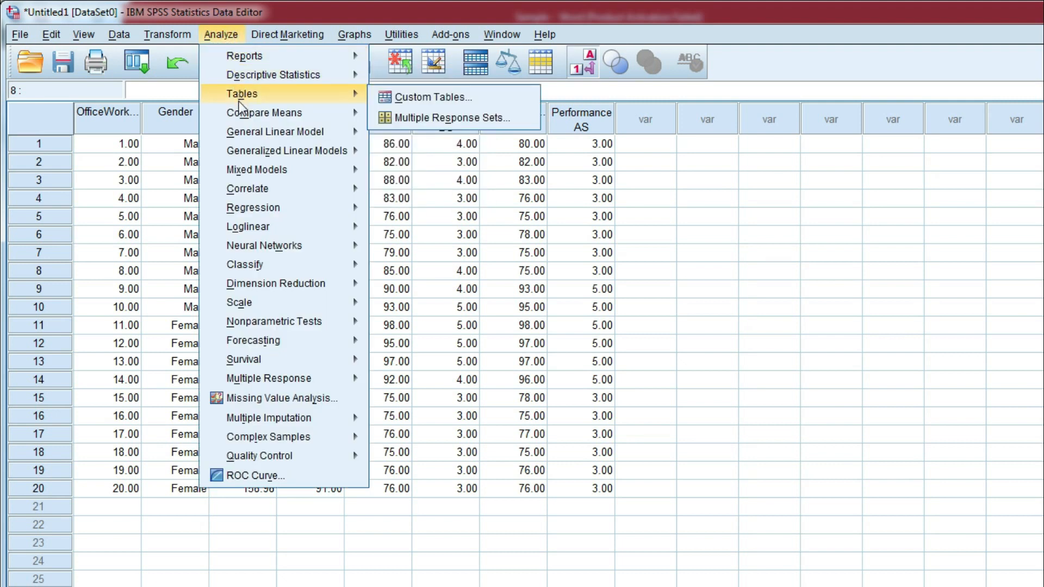
click(237, 116)
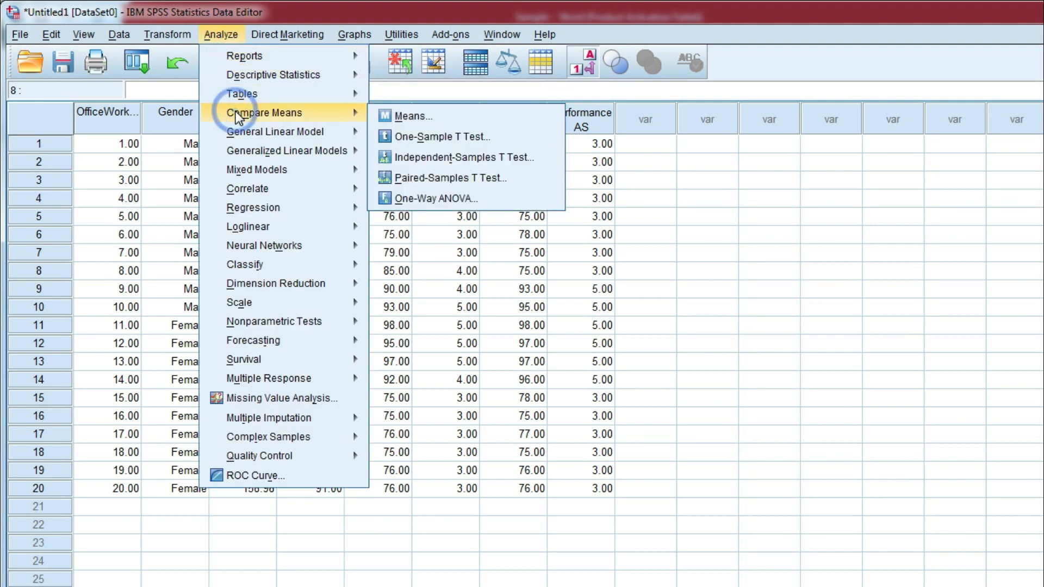
click(440, 139)
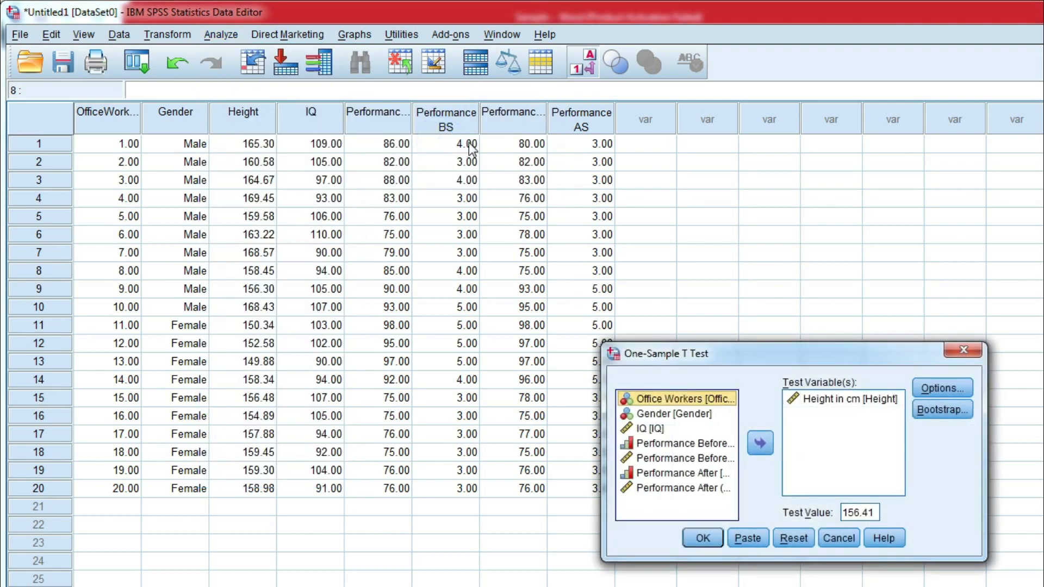
click(820, 405)
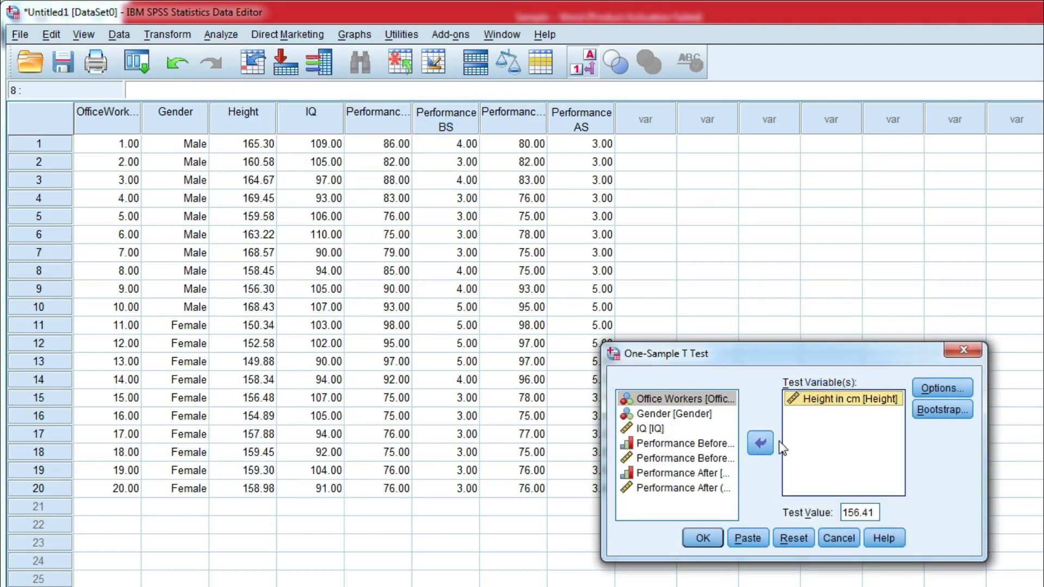
click(761, 444)
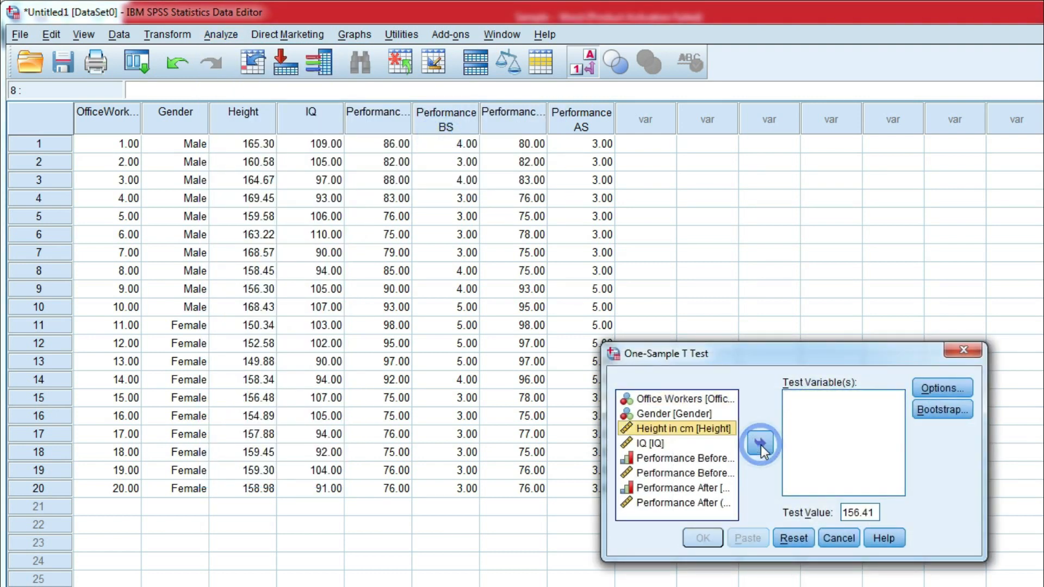
Set the test value to 100, add IQ as the test variable, and run the one-sample t test.
drag(879, 512, 848, 515)
double_click(847, 514)
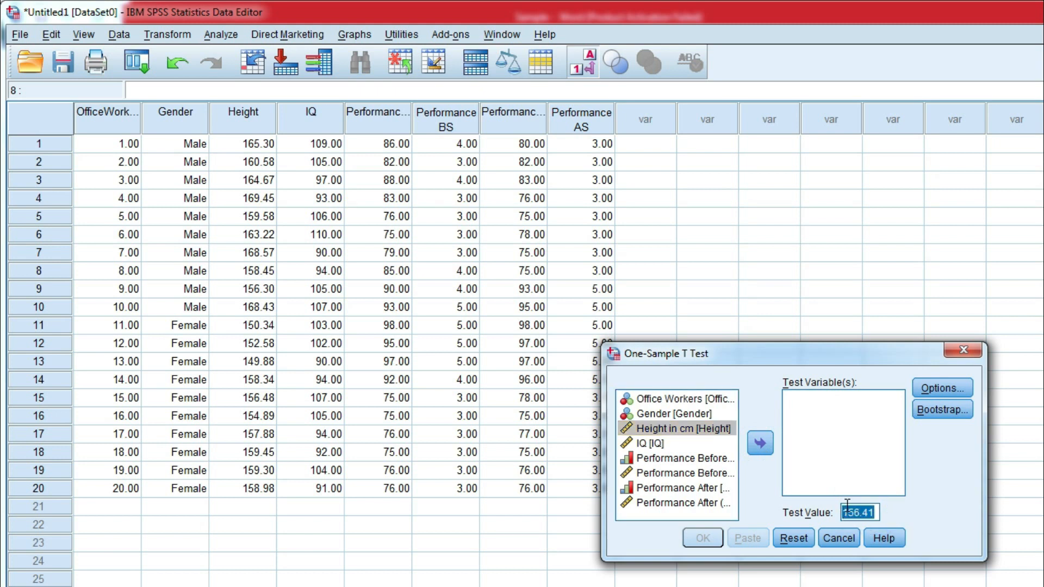
text(100)
click(854, 453)
click(674, 443)
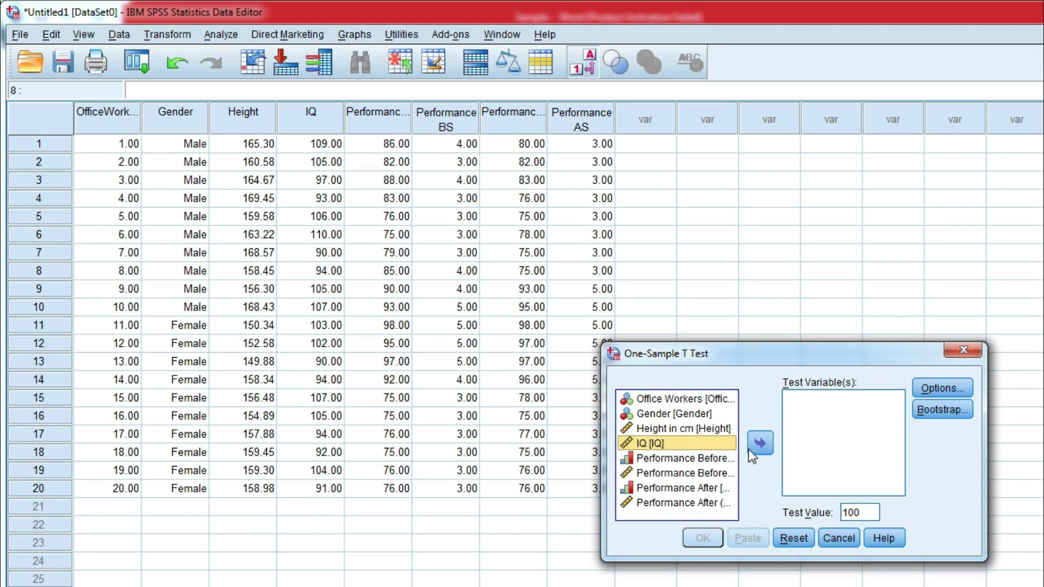
drag(697, 446, 807, 408)
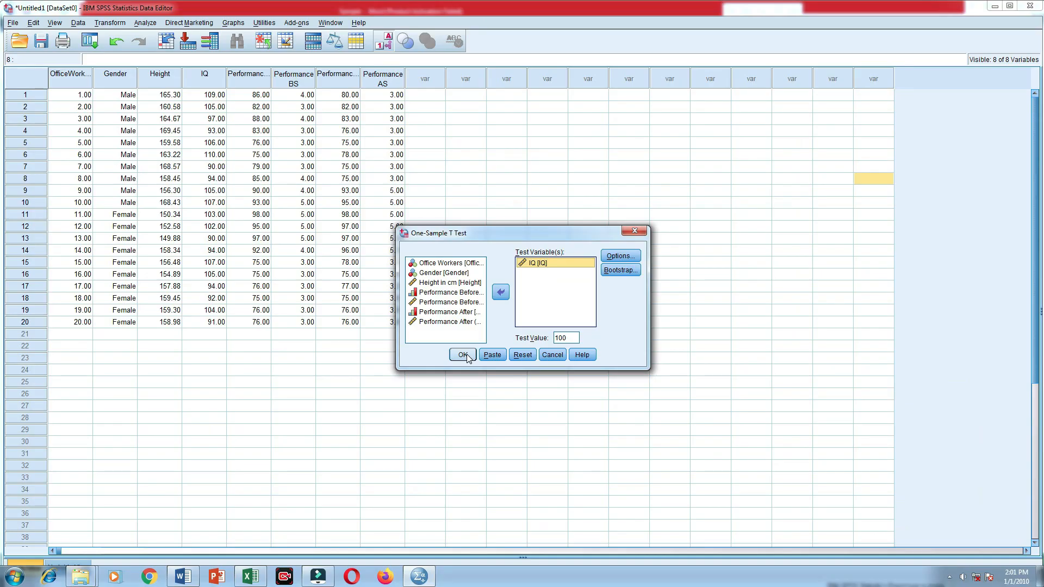
click(466, 355)
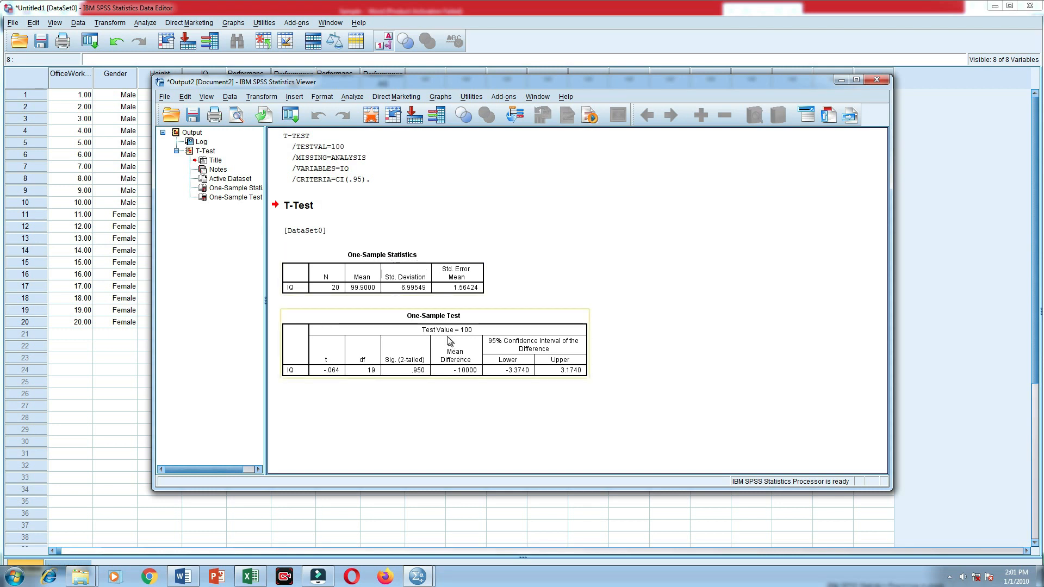
Copy the IQ One-Sample Statistics and One-Sample Test tables into the Word document under Computation.
click(397, 254)
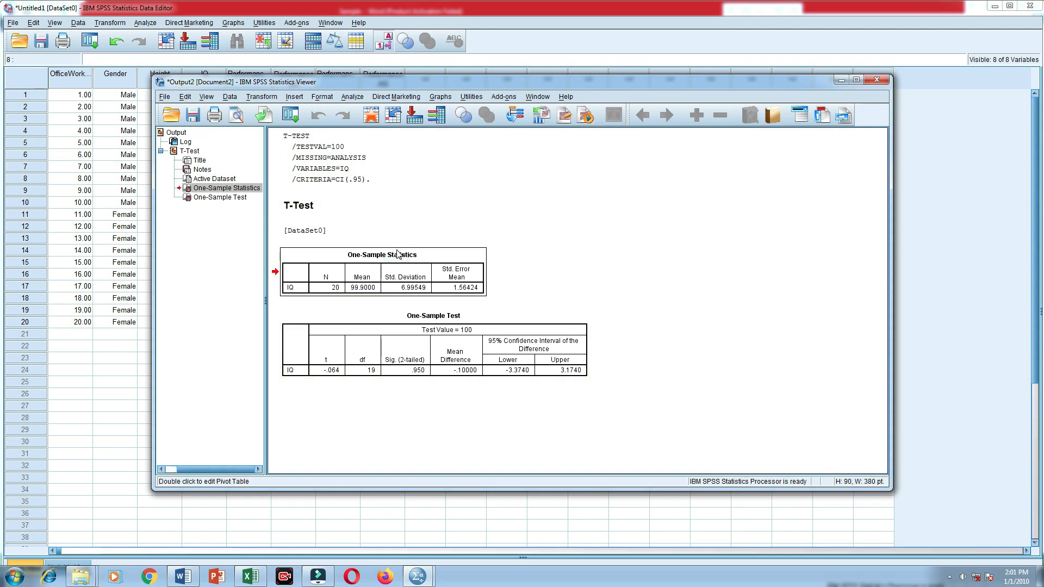
click(405, 315)
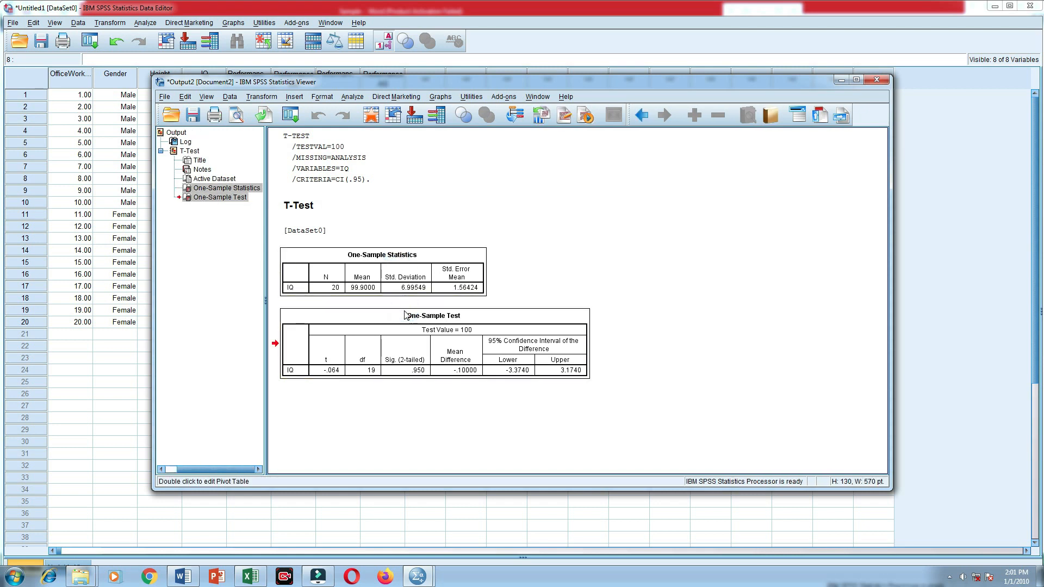
right_click(405, 314)
click(422, 328)
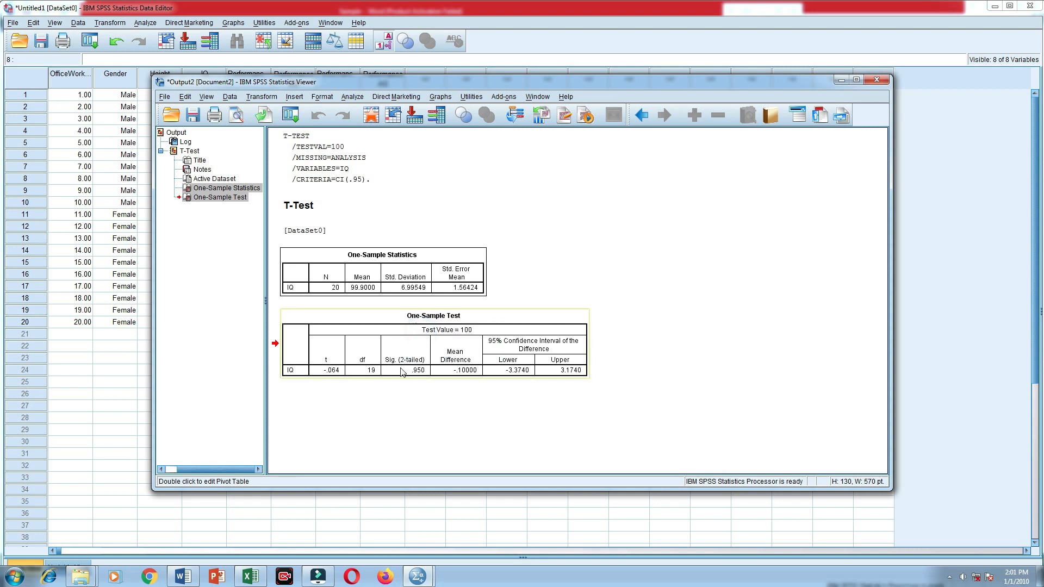
click(183, 576)
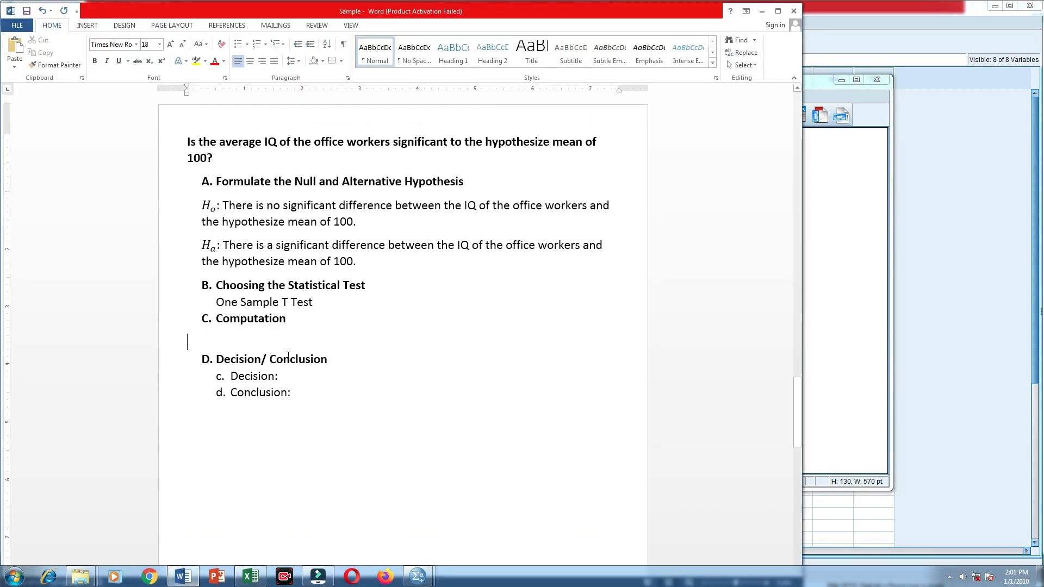
click(230, 330)
click(230, 338)
key(ctrl+v)
Delete the empty lettered line between the Computation heading and the One-Sample Statistics table.
click(225, 337)
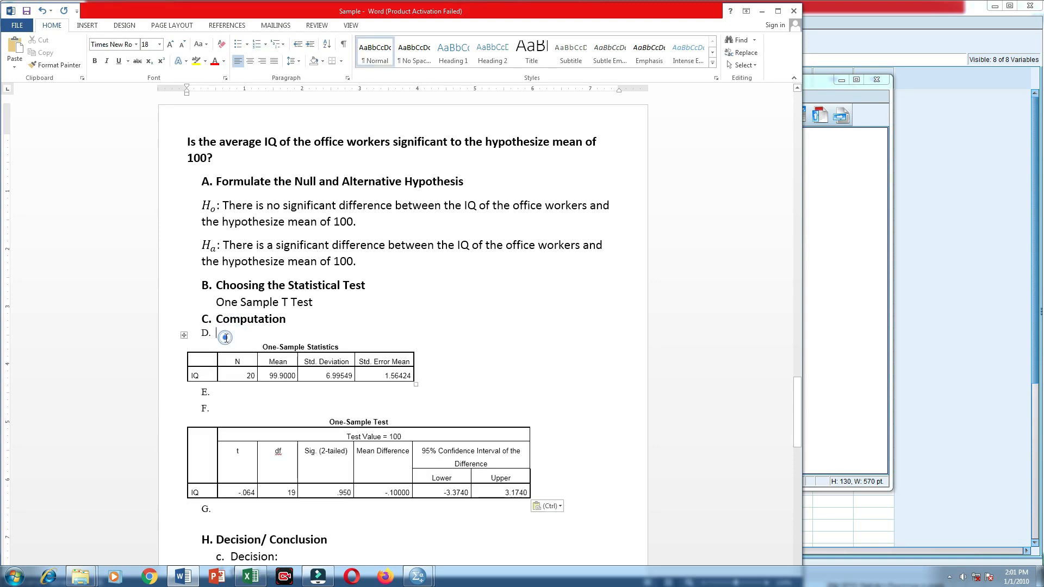
key(BackSpace)
key(BackSpace)
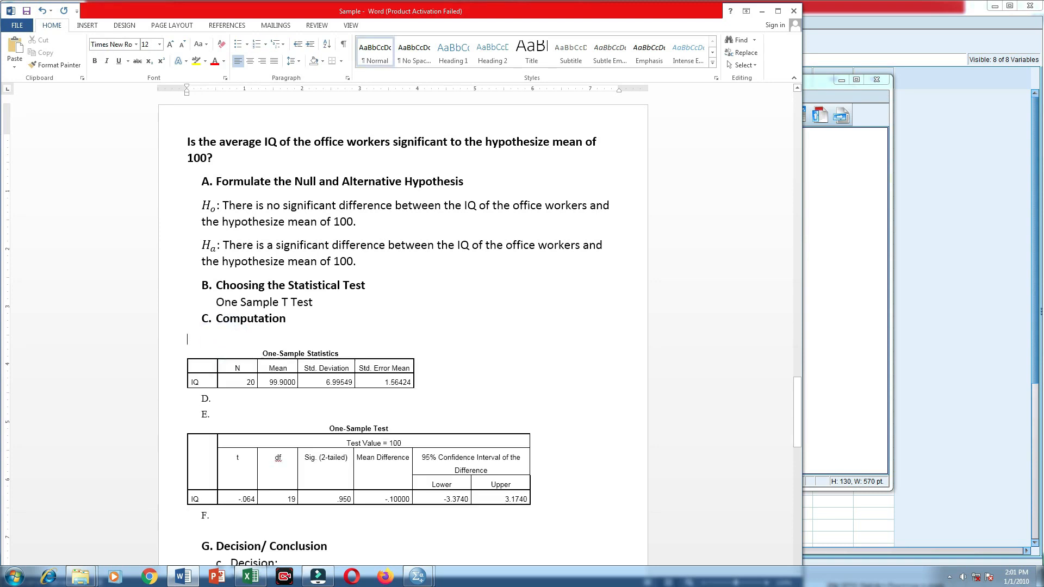
key(BackSpace)
Delete the empty lettered lines between the One-Sample Statistics and One-Sample Test tables.
click(223, 399)
drag(202, 390, 202, 392)
key(BackSpace)
click(212, 387)
key(BackSpace)
key(BackSpace)
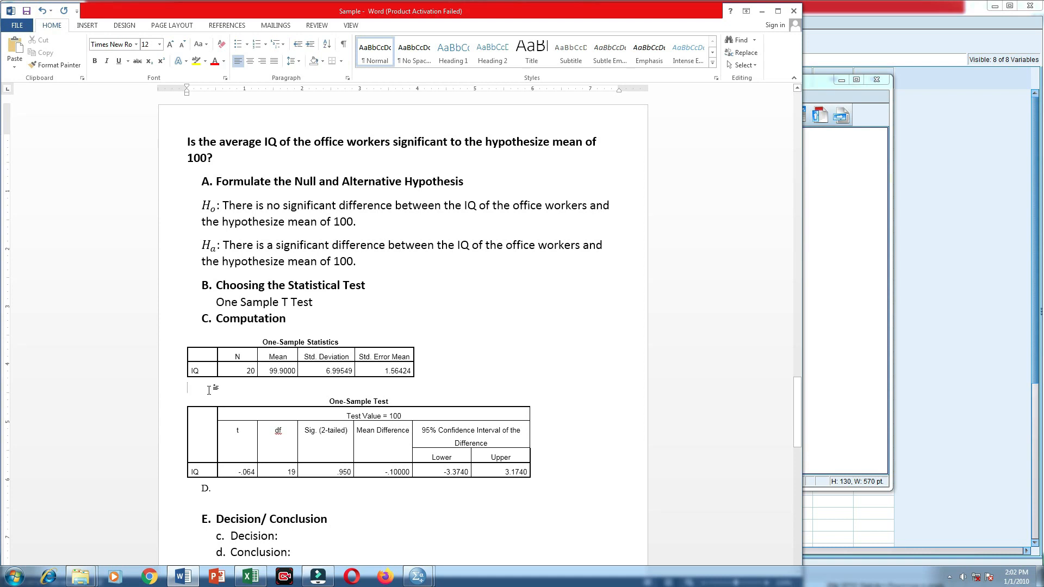
key(Delete)
Remove the empty lettered line below the One-Sample Test table.
click(328, 479)
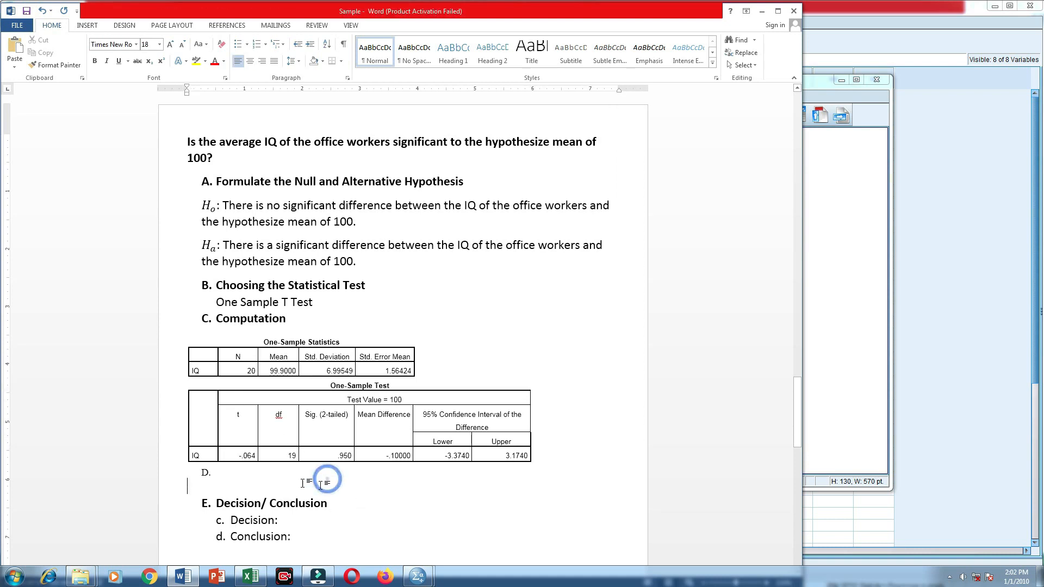
double_click(219, 474)
key(BackSpace)
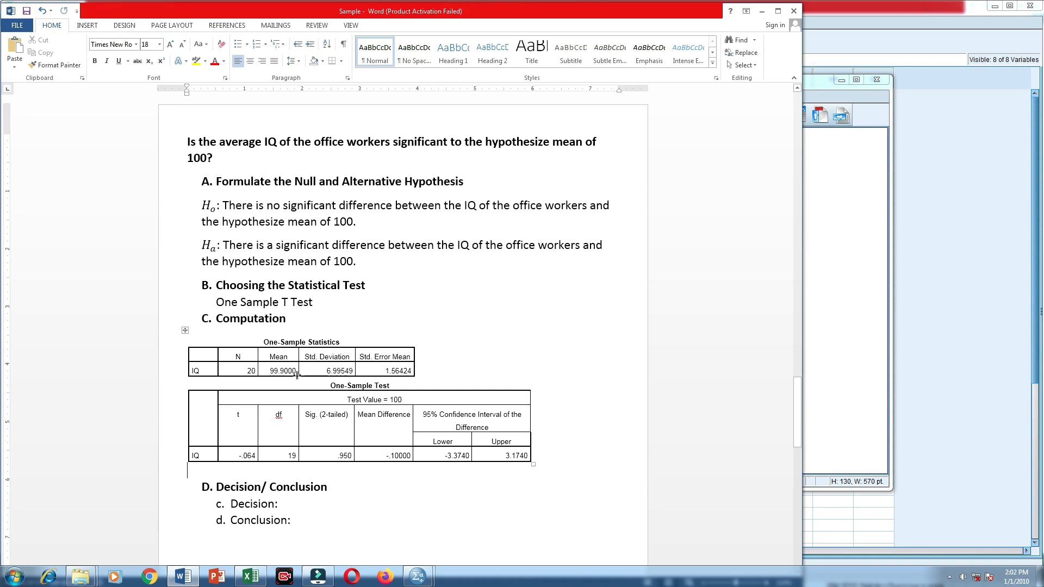
click(333, 262)
drag(333, 262, 358, 261)
click(403, 281)
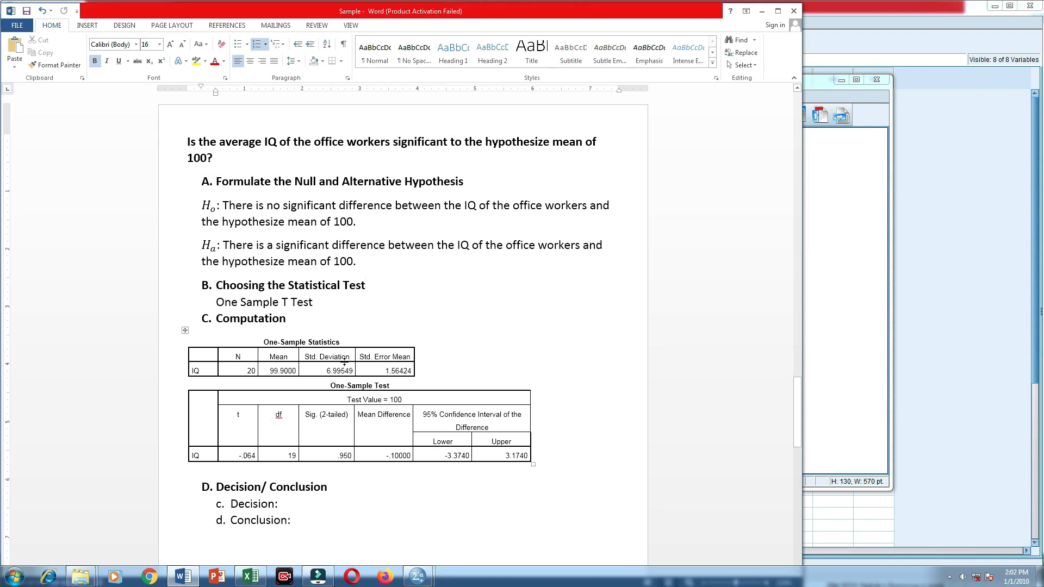
Begin the IQ Decision entry with "Since the computed p-value is 0.950".
click(301, 501)
text(Since the )
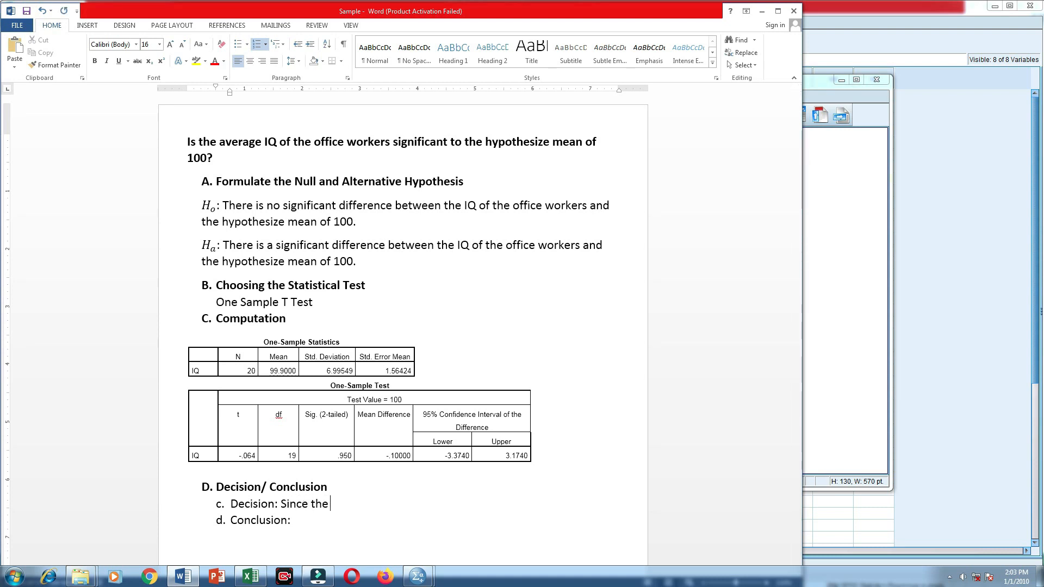
text(computed p-vsalue)
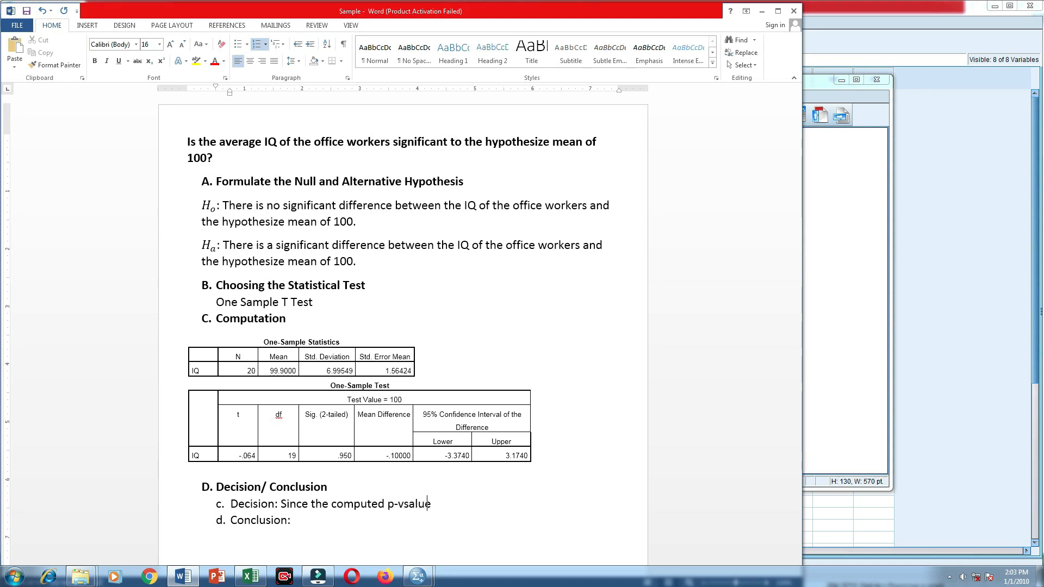
key(BackSpace)
key(BackSpace)
key(BackSpace)
key(BackSpace)
key(BackSpace)
text(alu)
text(e)
text(0.9)
text(59)
key(BackSpace)
text(0 w)
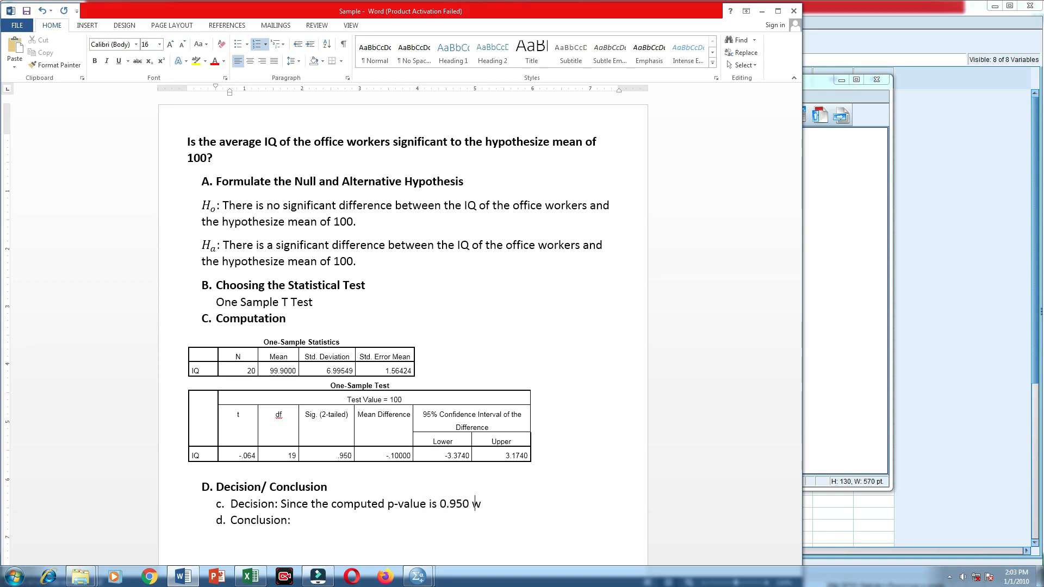
Complete the Decision sentence with "which is higher than the critical value of 0.05, then we accept the null hypothesis.".
text(hich is higher than the )
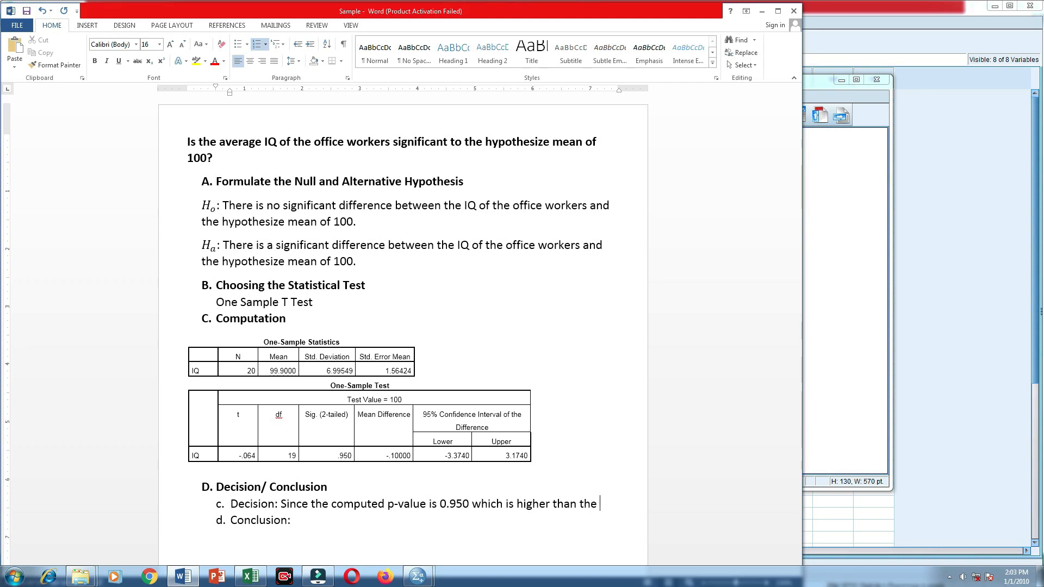
text(critical v)
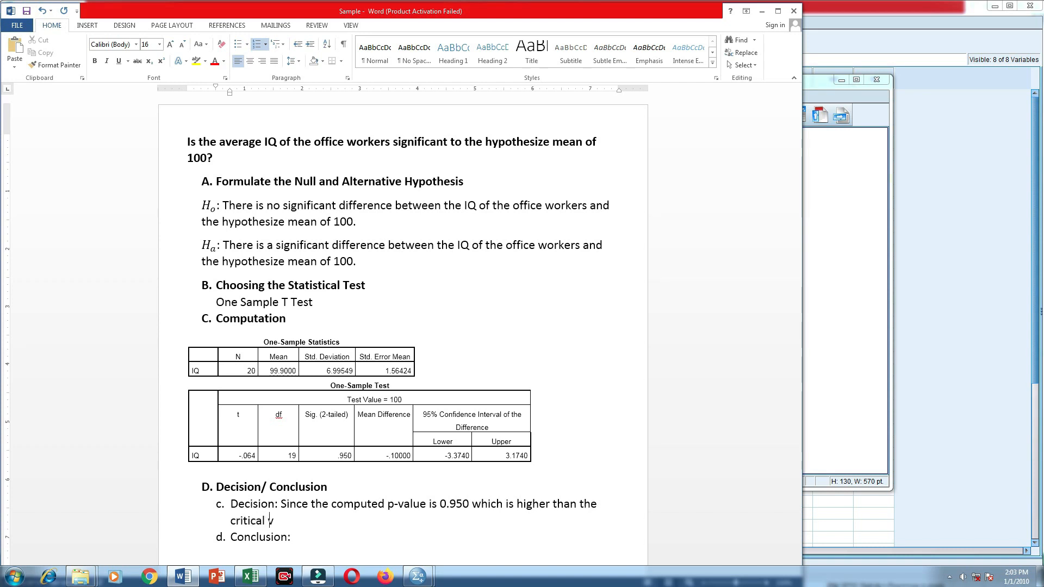
text(alue of 0.05, then we)
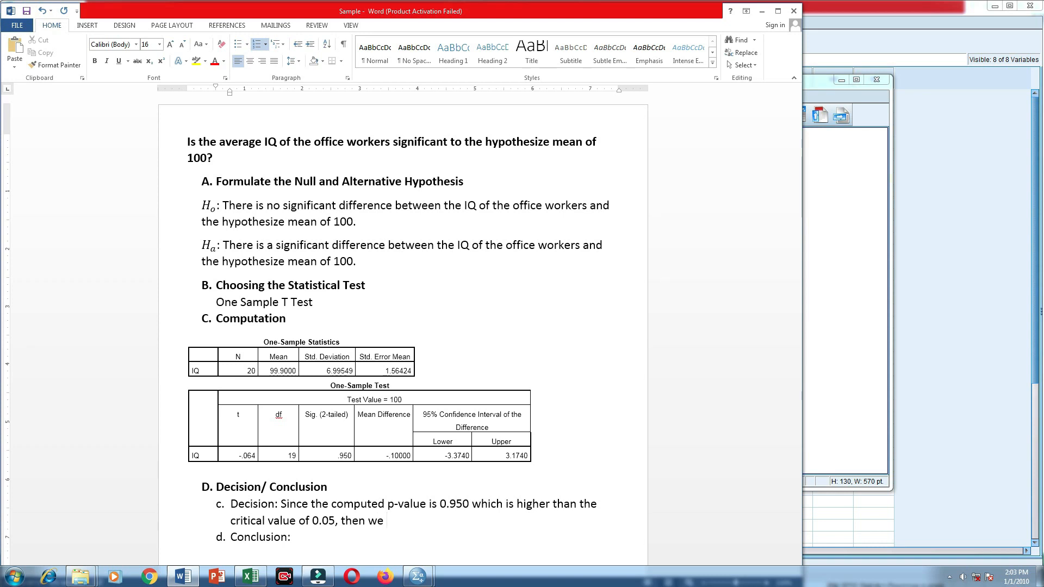
text(accept the null hypothesis.)
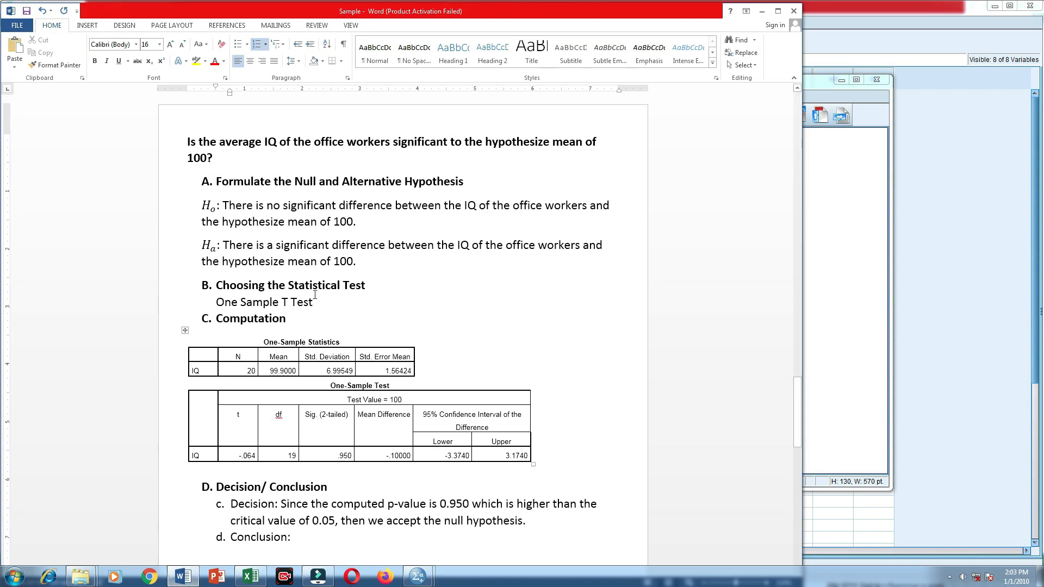
Copy the IQ null hypothesis sentence into the Conclusion entry.
drag(358, 221, 225, 207)
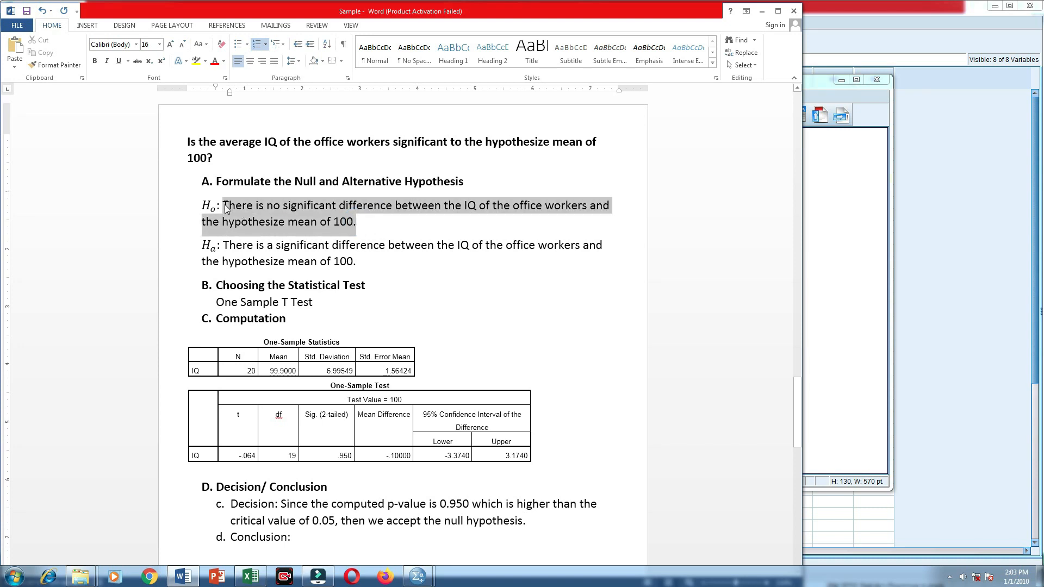
click(313, 539)
key(ctrl+v)
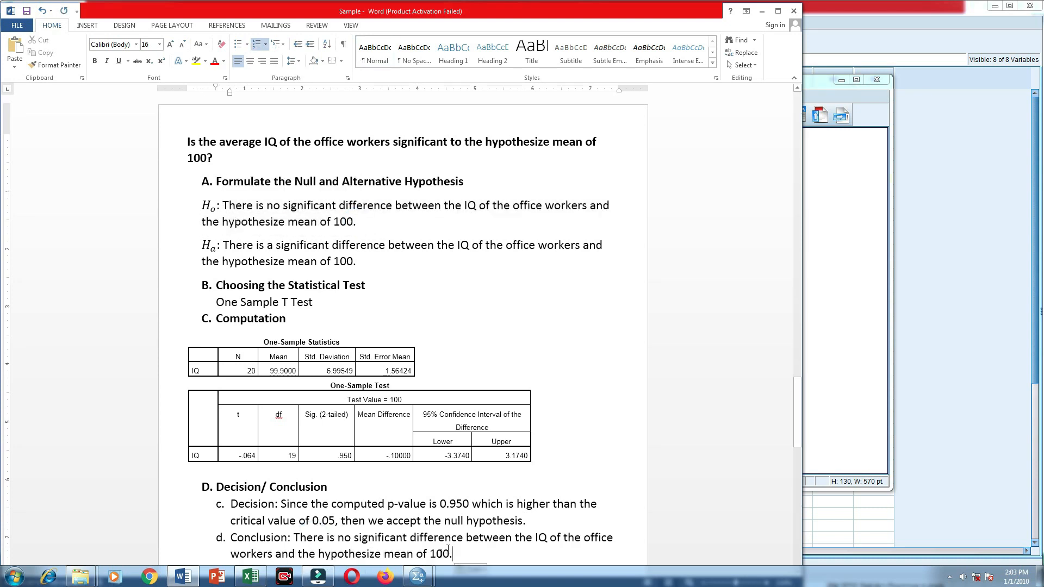